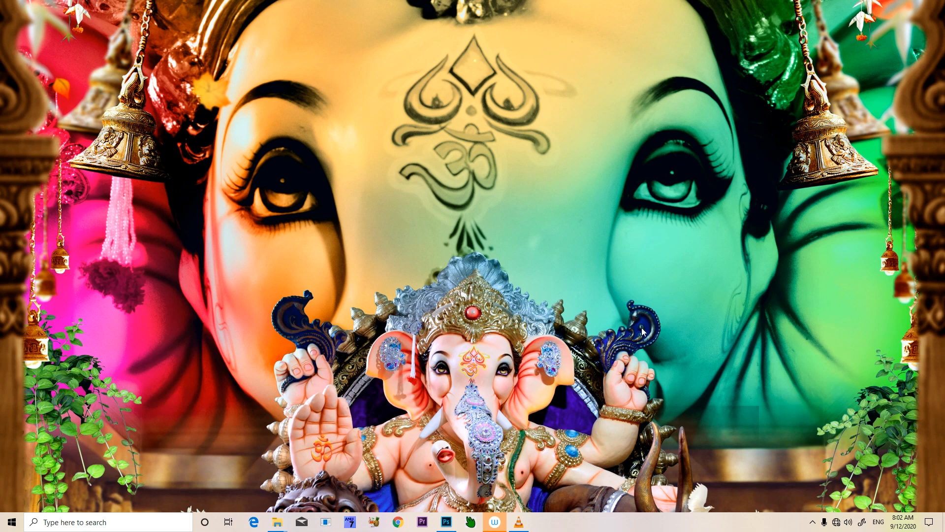
Switch to Photoshop, check the 09 copy document's image size and close that document without saving
click(446, 522)
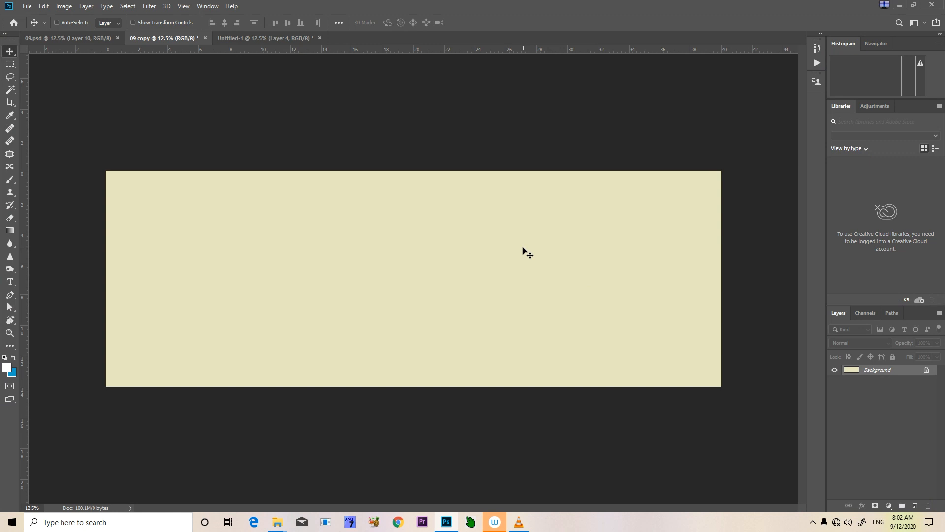
key(ctrl+alt+i)
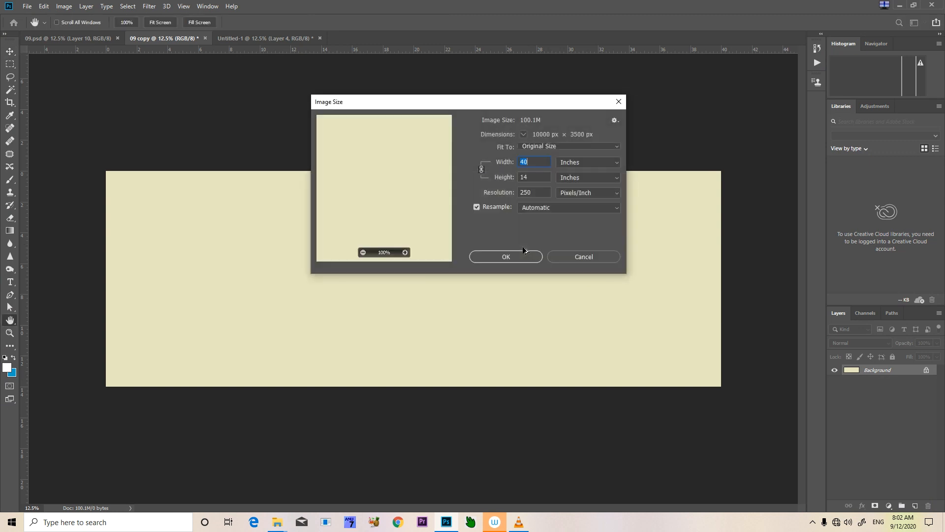
click(562, 259)
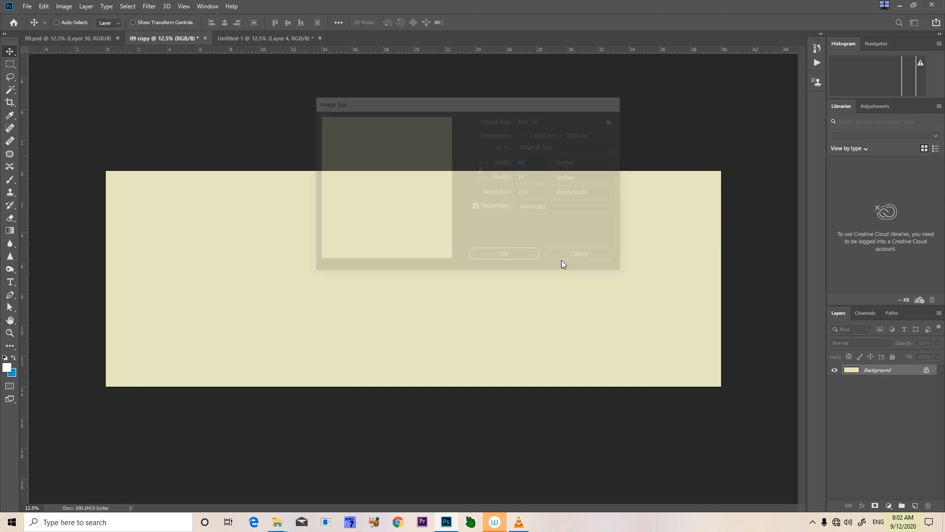
key(ctrl+w)
key(n)
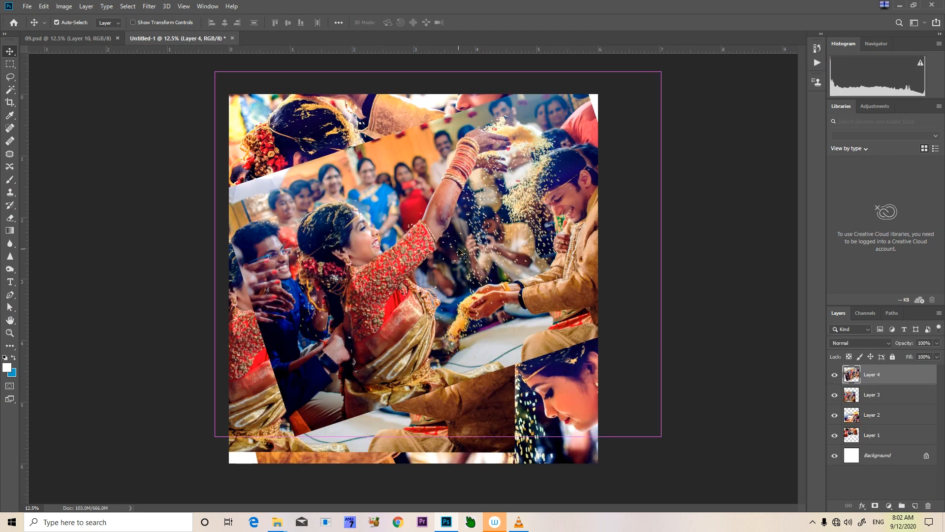
Set up a new document 40 inches wide and 14 inches high at 300 pixels/inch
key(ctrl+n)
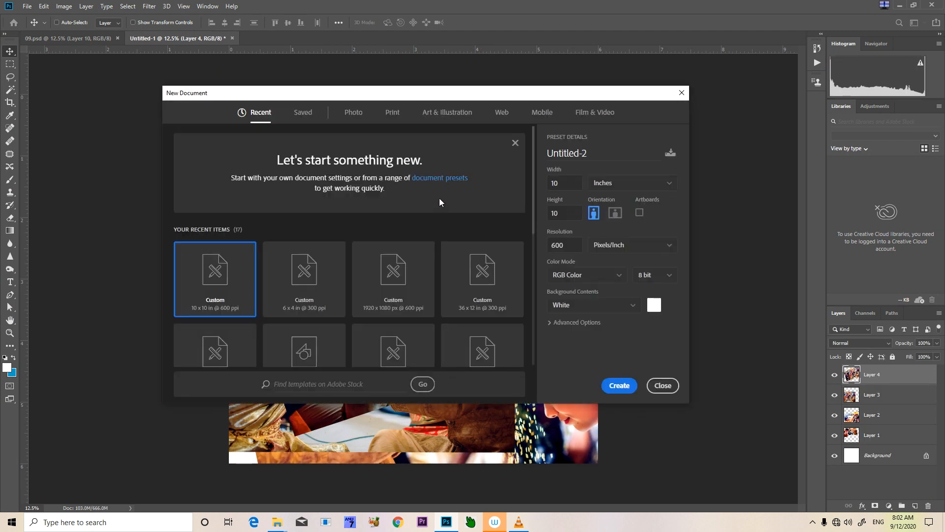
click(573, 185)
text(40)
key(Tab)
text(14)
key(Tab)
key(Tab)
key(Tab)
key(Tab)
key(Tab)
text(300)
Choose sRGB IEC61966-2.1 as the new document's color profile and create the document
click(551, 322)
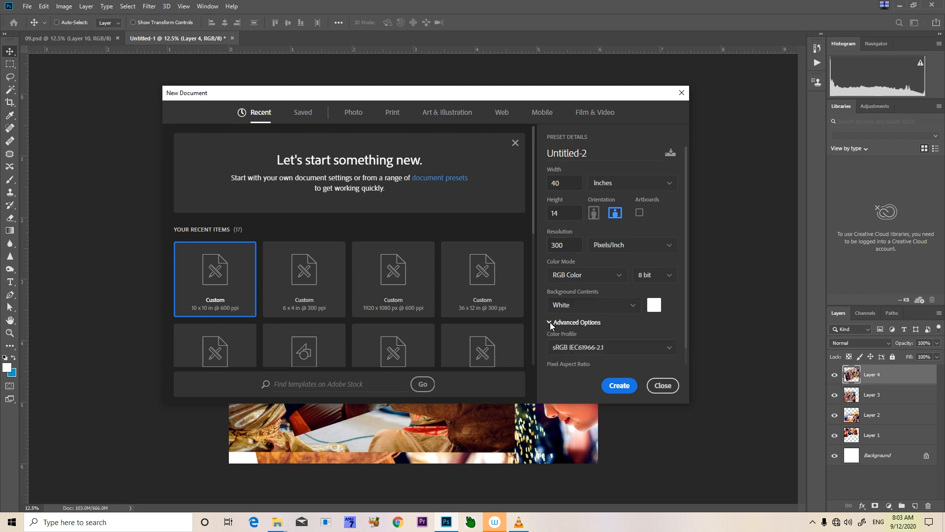
click(630, 355)
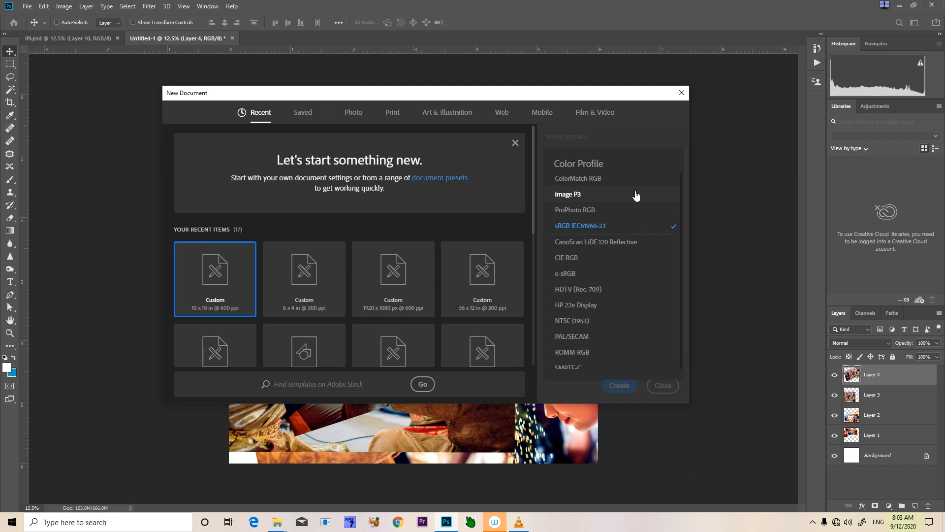
scroll(621, 338, down, 3)
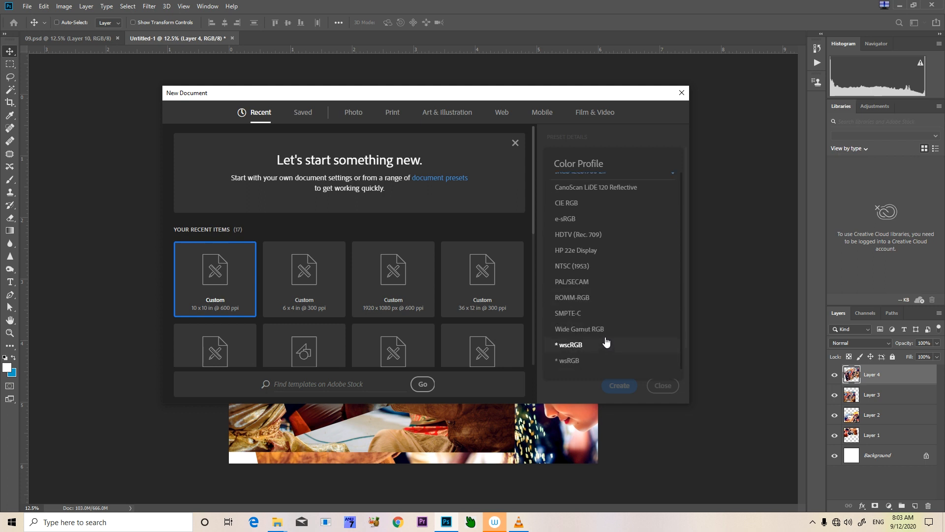
scroll(608, 271, up, 3)
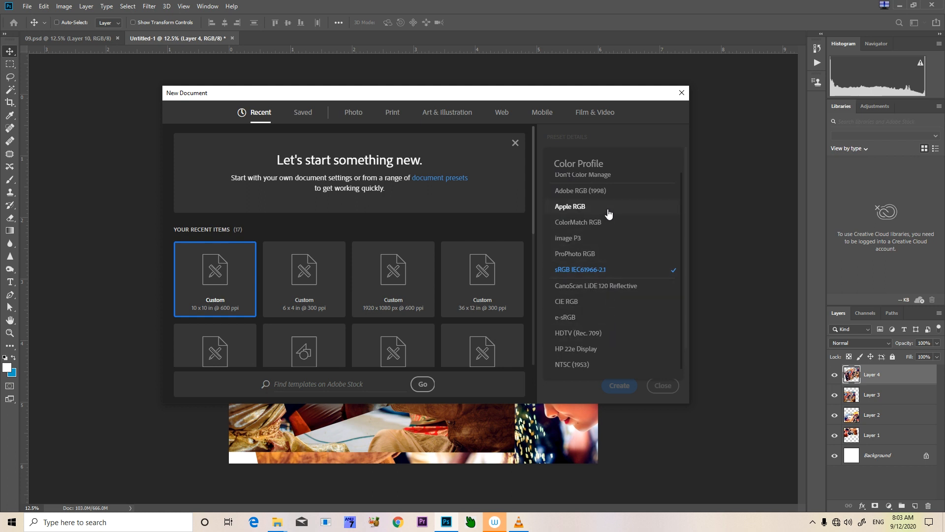
scroll(613, 204, up, 1)
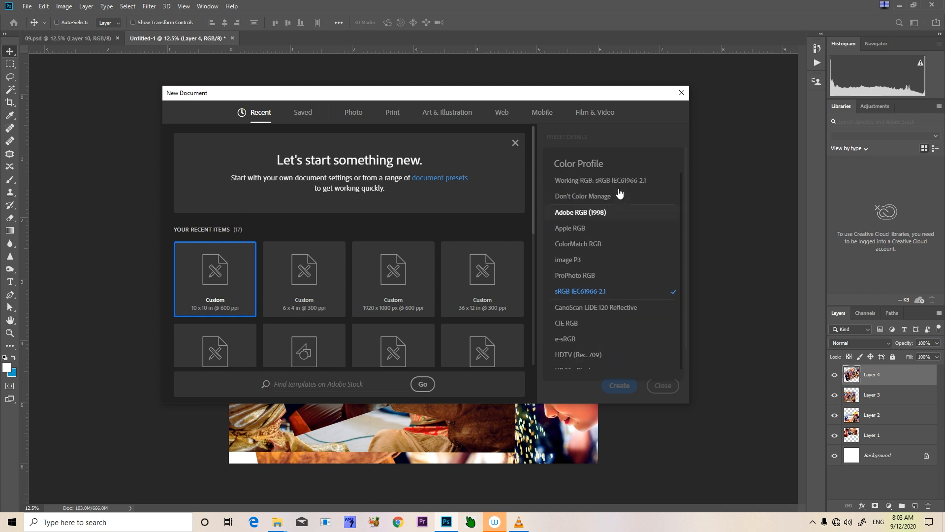
click(616, 295)
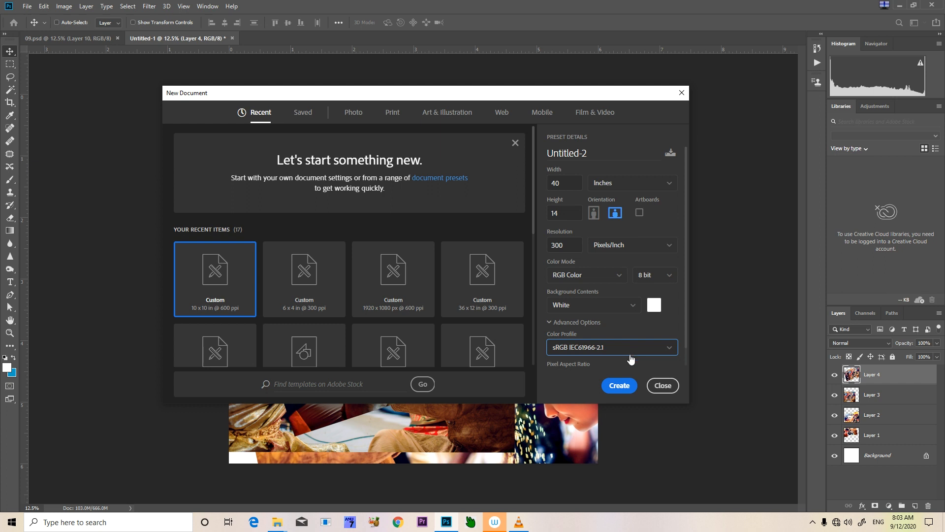
click(619, 385)
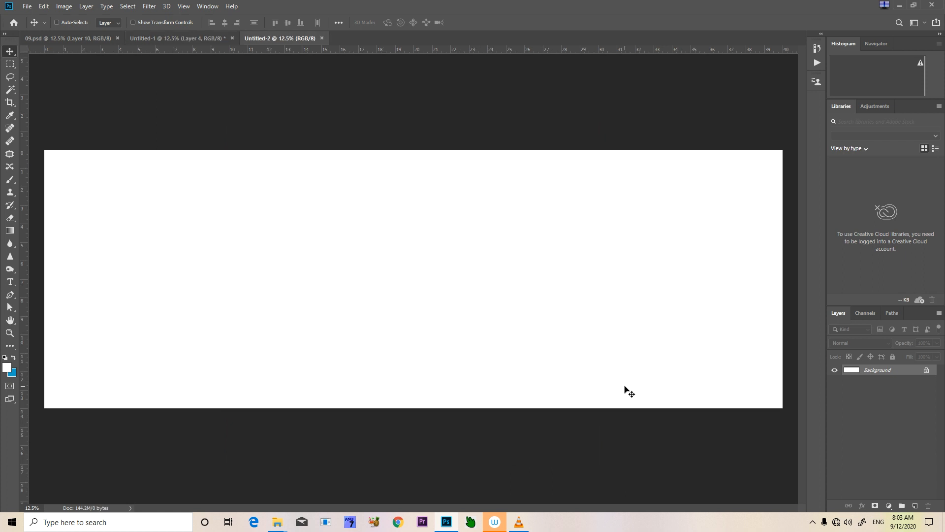
In the Untitled-1 document, move the overlapping photo layers apart to view each wedding picture
click(200, 39)
drag(450, 300, 421, 410)
right_click(300, 277)
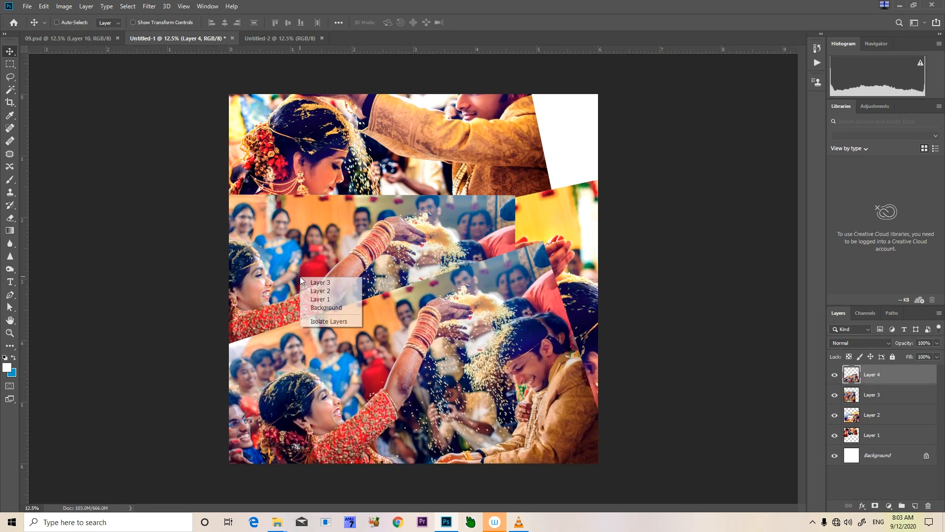
click(311, 282)
drag(311, 283, 513, 305)
right_click(347, 181)
click(356, 186)
drag(357, 187, 529, 113)
right_click(282, 273)
click(295, 278)
drag(296, 278, 234, 144)
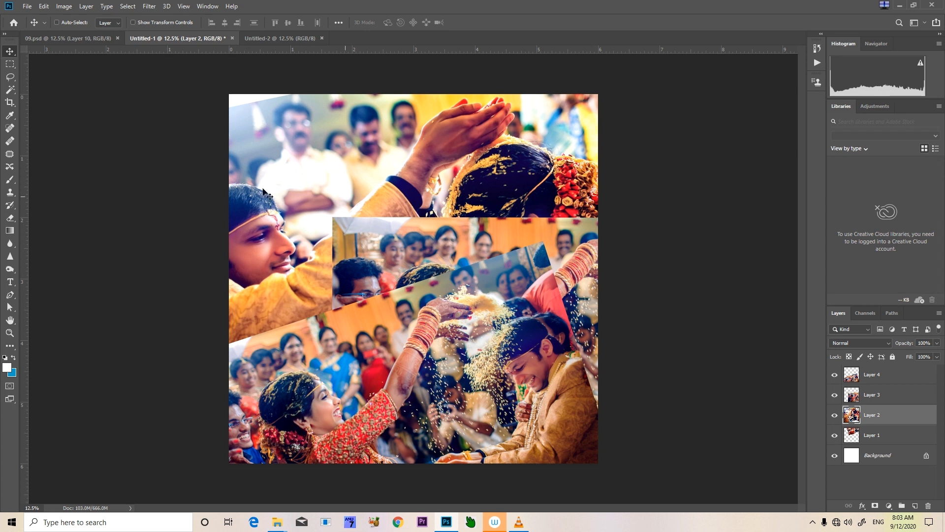
Examine the album spread in 09.psd up close, including its diagonal divisions and the black-and-white areas with colored accents
click(74, 38)
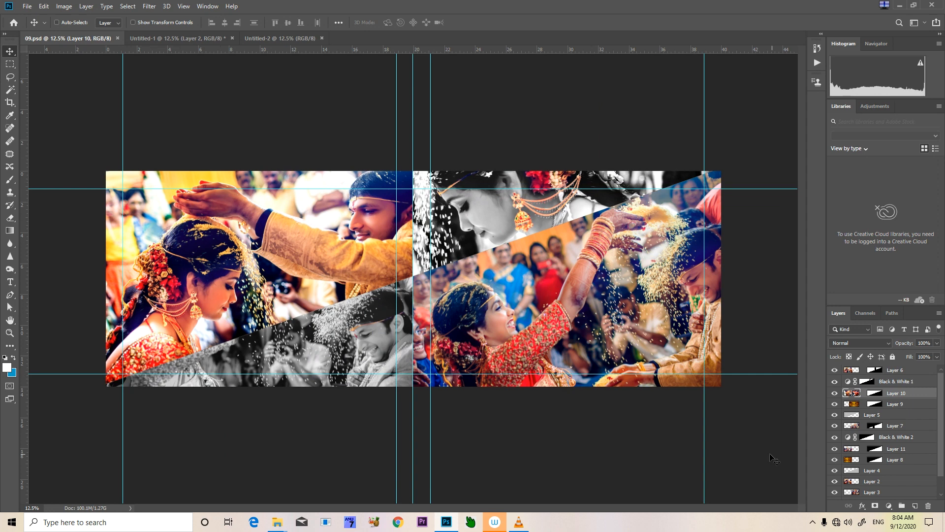
key(ctrl+plus)
key(ctrl+plus)
key(ctrl+plus)
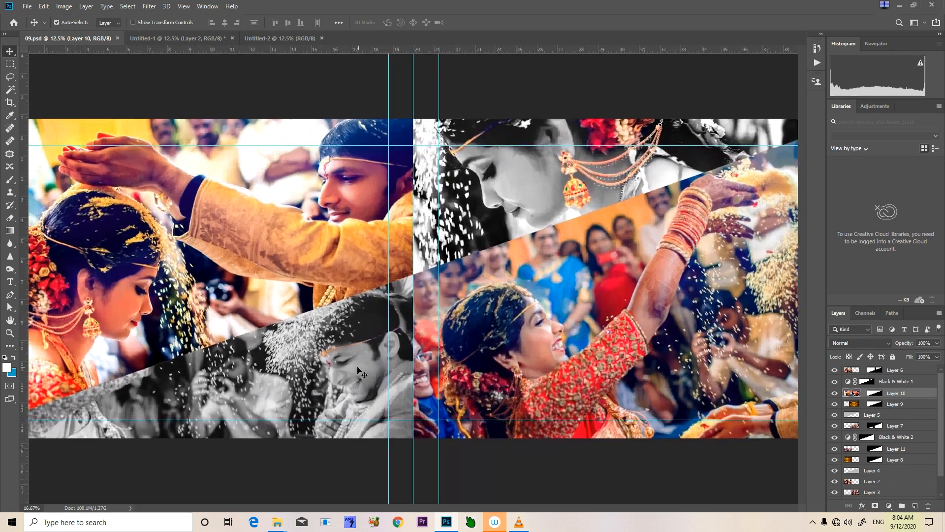
drag(167, 394, 371, 194)
drag(542, 301, 359, 352)
drag(508, 342, 281, 421)
drag(542, 314, 740, 450)
drag(522, 377, 286, 377)
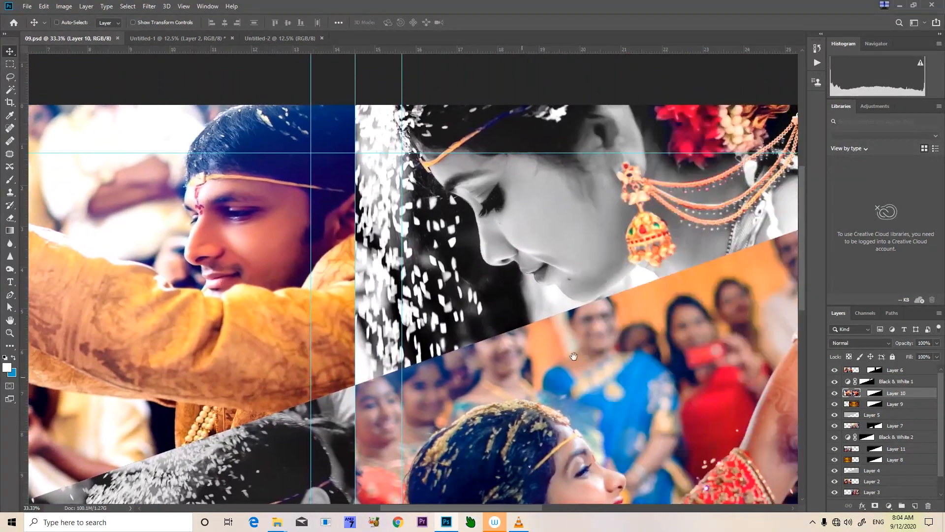
drag(574, 355, 498, 375)
key(ctrl+plus)
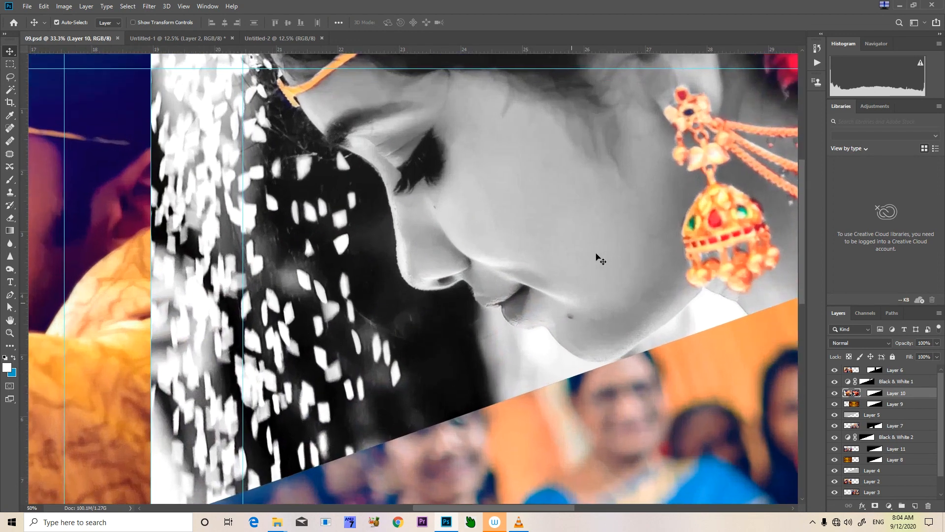
key(ctrl+plus)
mouse_move(599, 237)
mouse_down()
mouse_move(568, 367)
mouse_move(561, 148)
mouse_up()
mouse_move(604, 482)
mouse_down()
mouse_move(590, 344)
mouse_move(532, 163)
mouse_up()
drag(502, 265, 422, 123)
drag(505, 293, 320, 322)
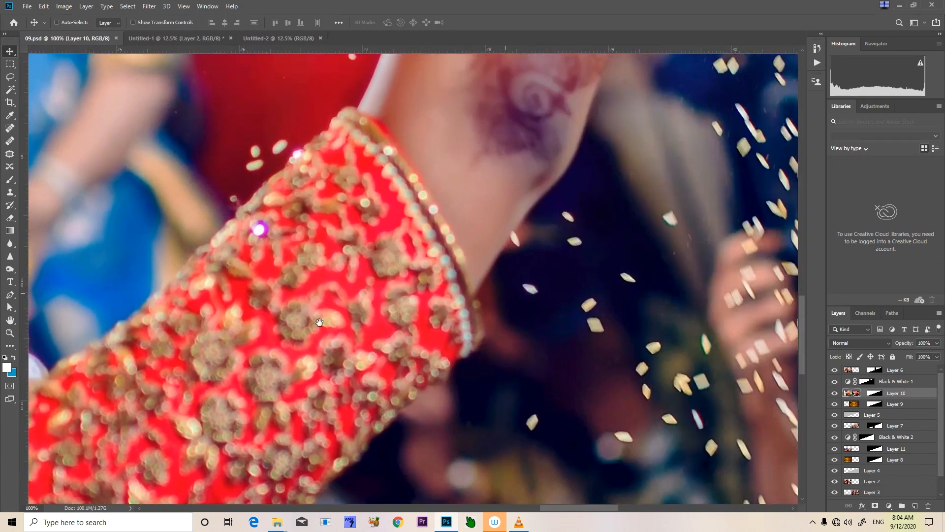
drag(503, 344, 406, 367)
drag(241, 368, 730, 278)
drag(646, 318, 744, 295)
drag(543, 328, 615, 312)
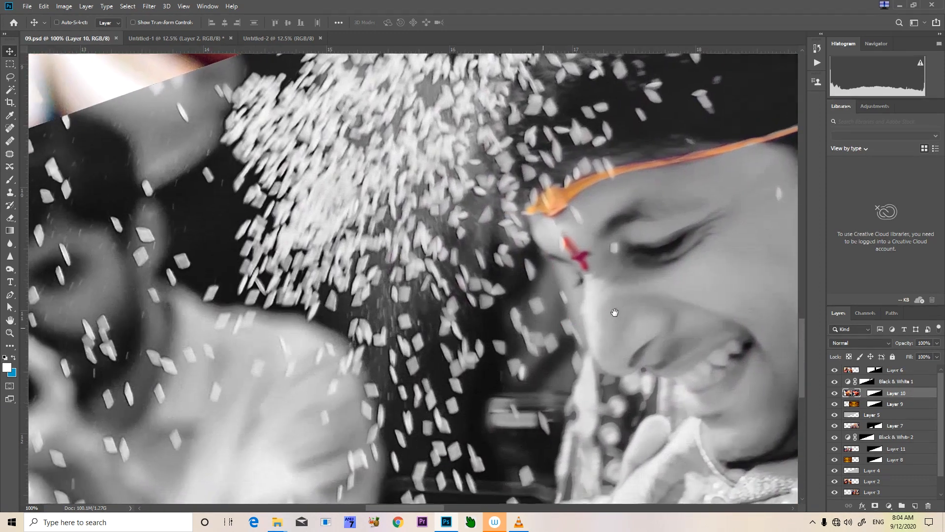
key(ctrl+minus)
key(ctrl+minus)
key(ctrl+minus)
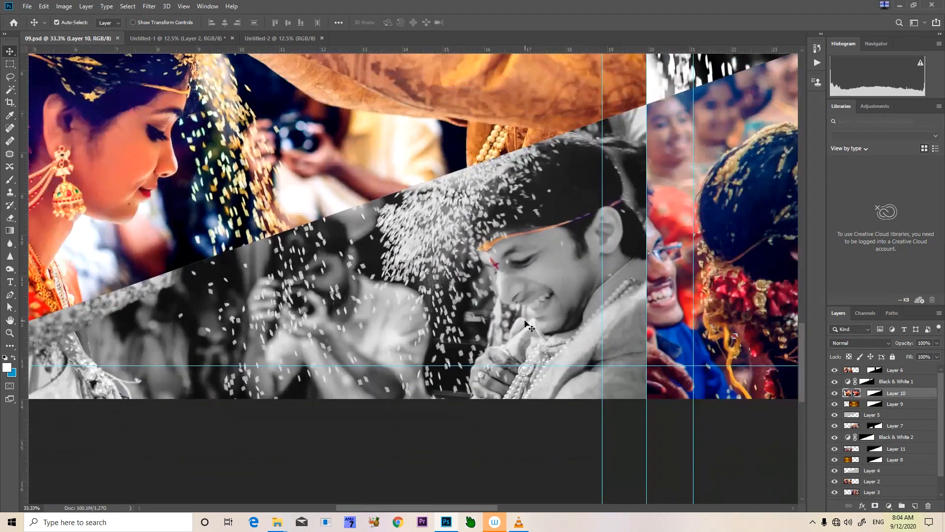
key(ctrl+minus)
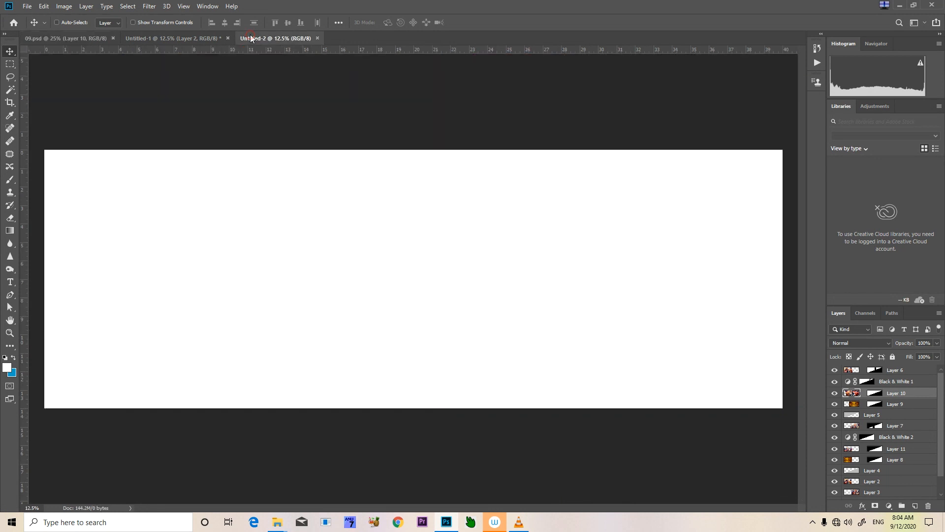
In Untitled-2, outline the lower-right diagonal half of the canvas with the Pen tool and convert the path to a selection
click(250, 35)
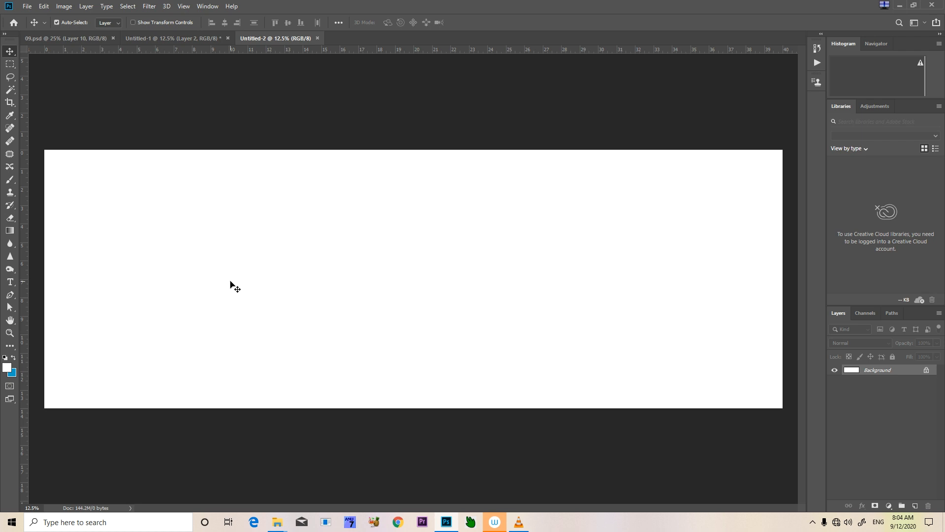
key(p)
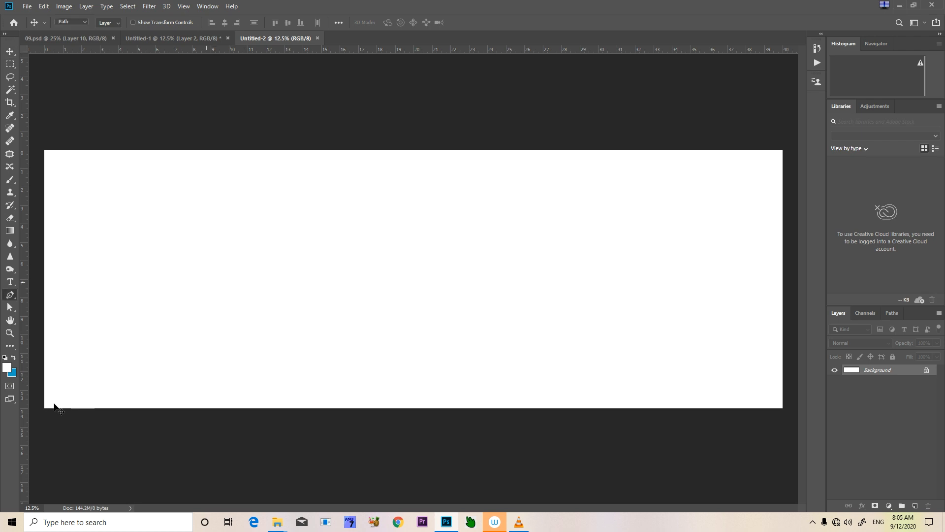
click(43, 408)
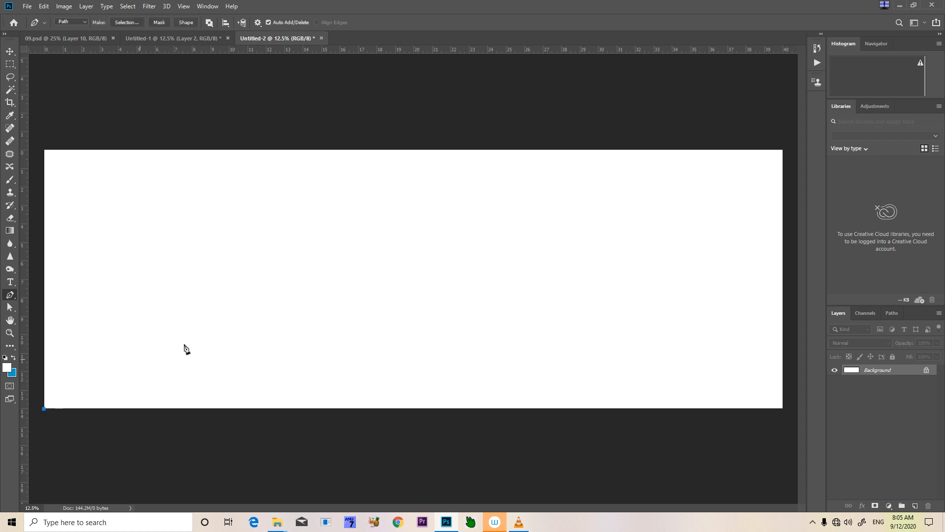
click(786, 150)
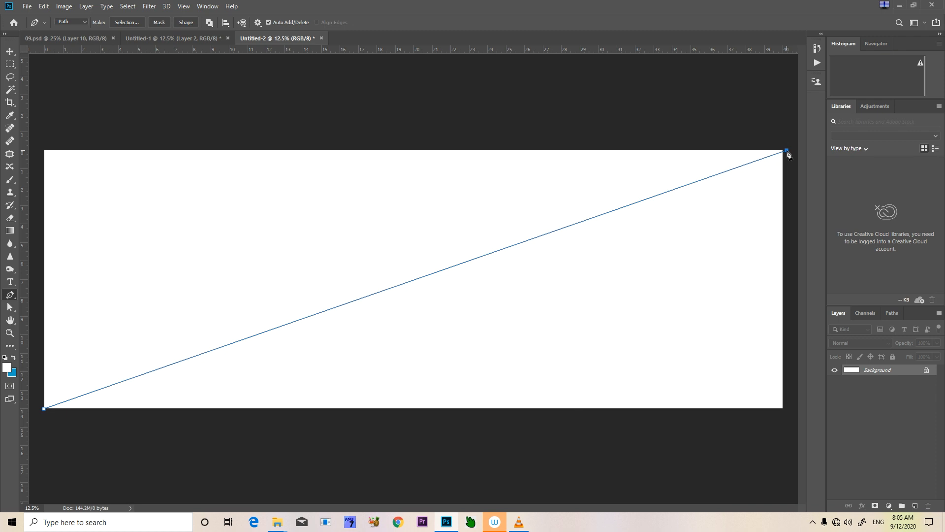
click(787, 423)
click(44, 409)
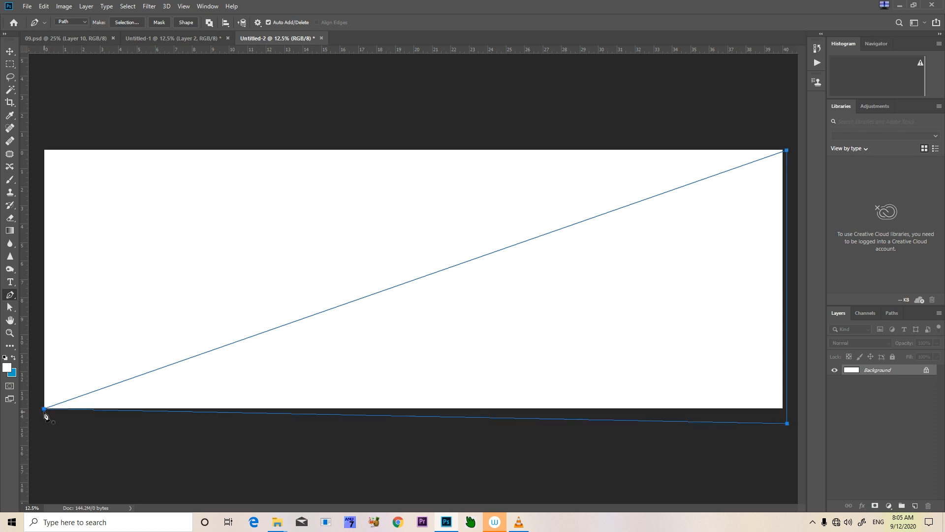
key(ctrl+Return)
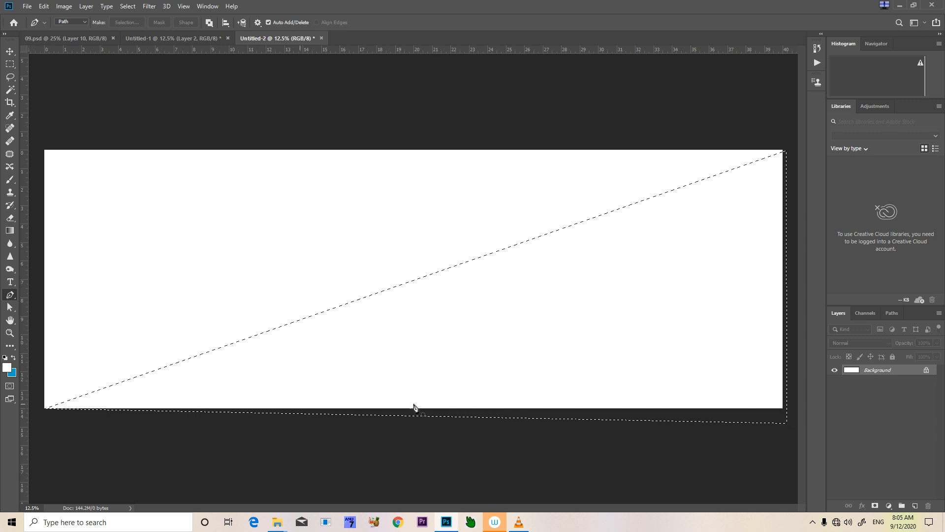
Add a new layer, fill the selected triangle with black and deselect it
click(914, 505)
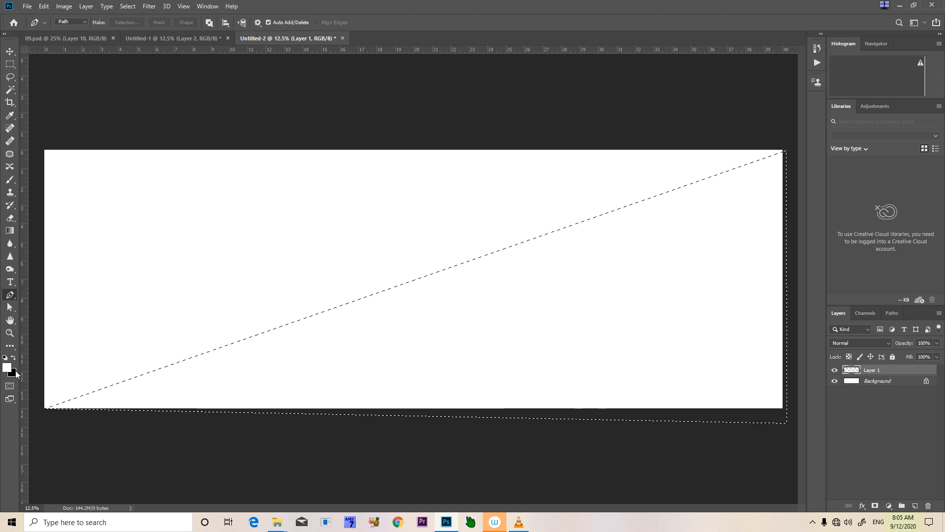
key(ctrl+BackSpace)
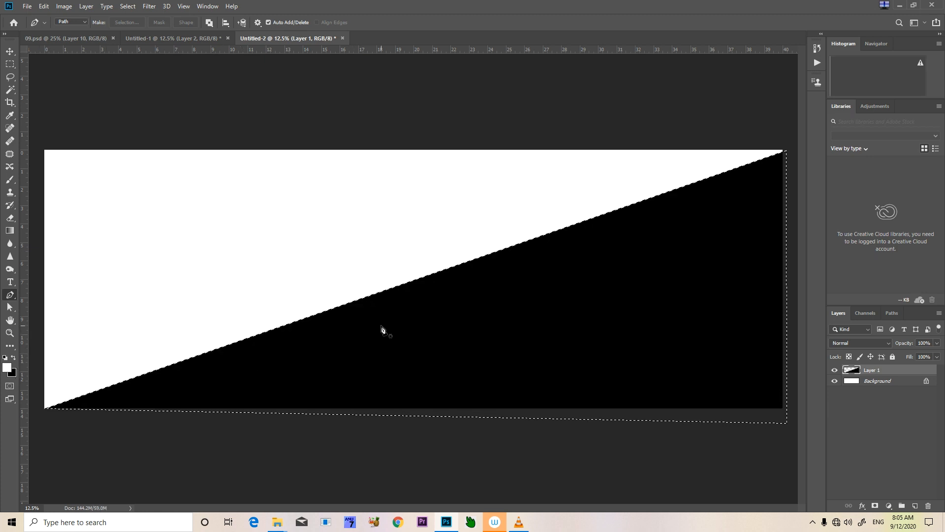
key(ctrl+d)
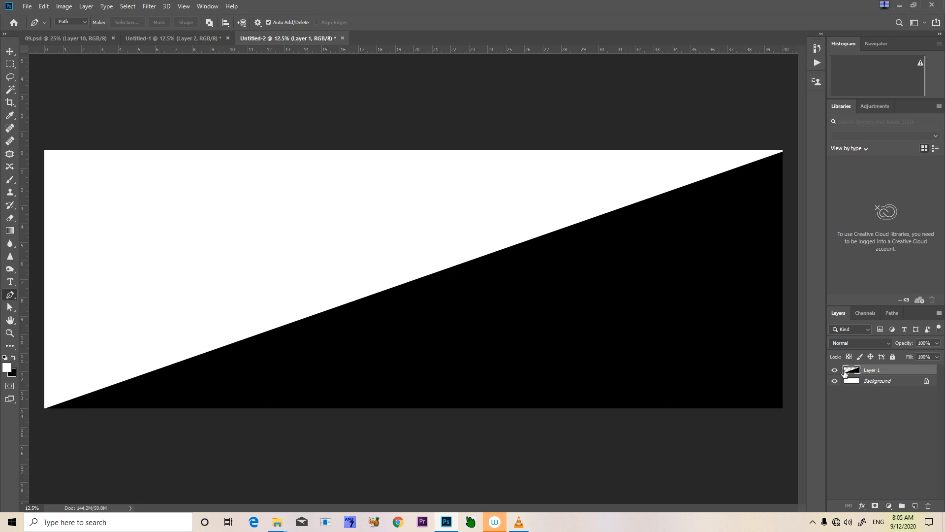
Load the black triangle's outline as a selection, invert it, and fill the upper-left half with bright cyan on a new layer
ctrl+click(852, 373)
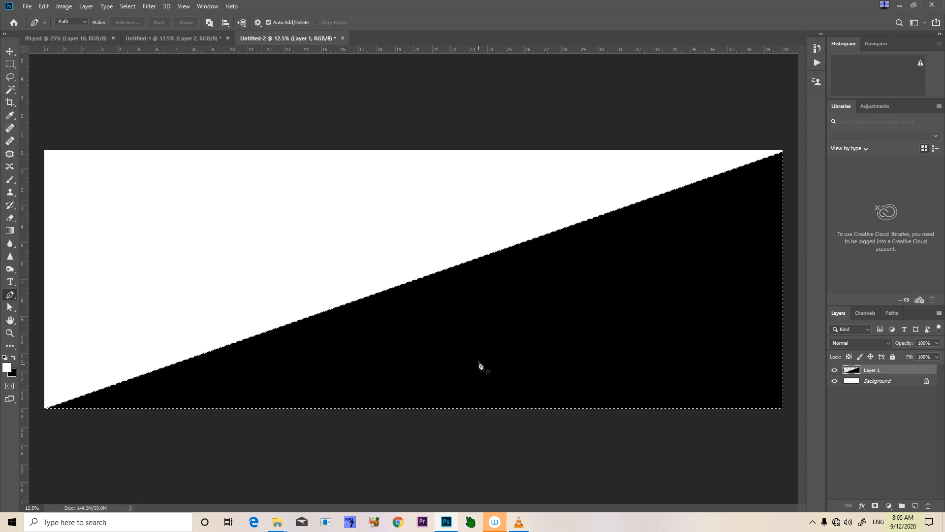
key(ctrl+shift+i)
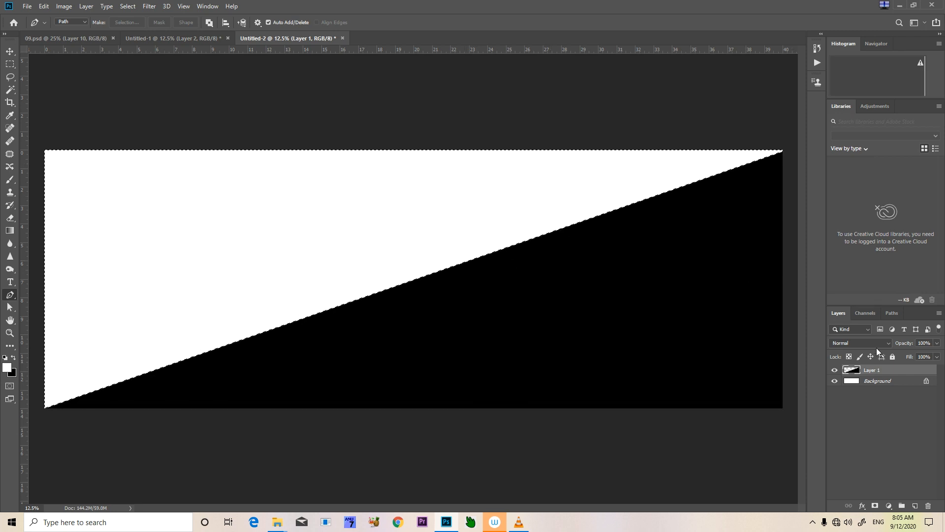
click(916, 505)
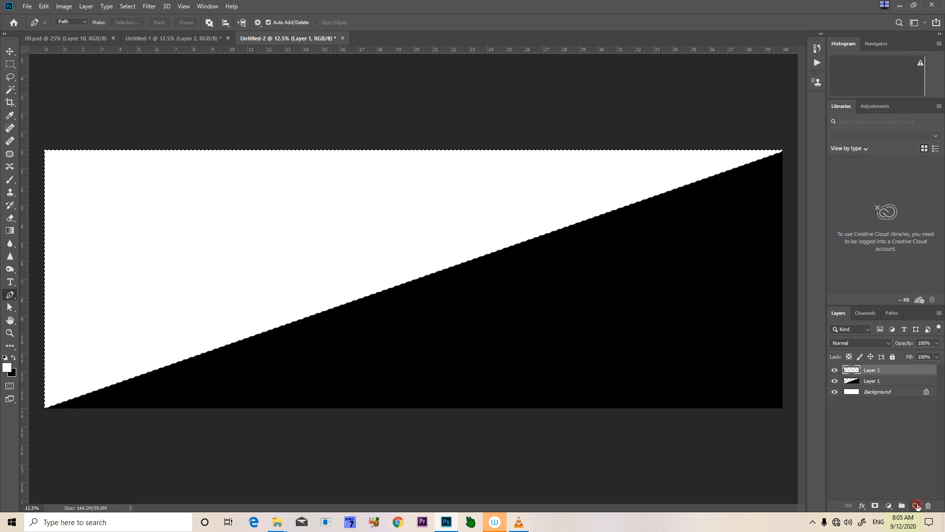
click(6, 368)
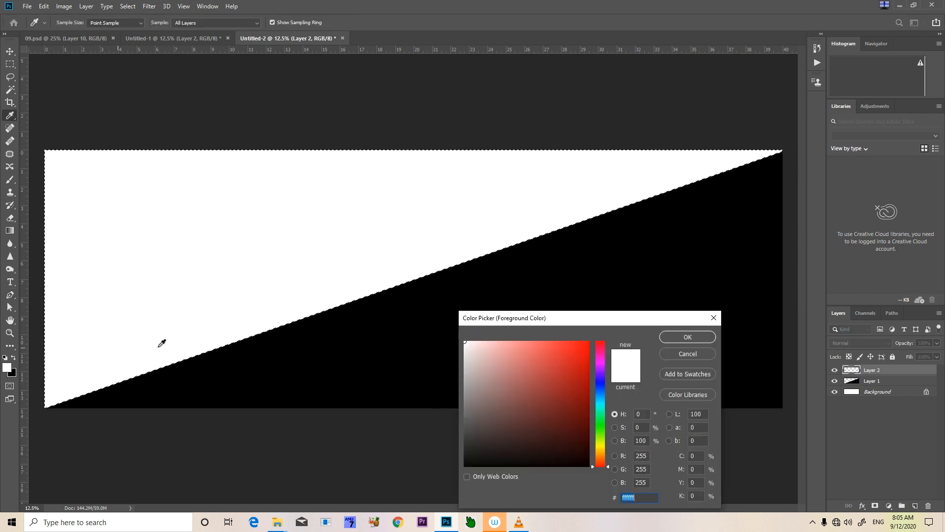
click(599, 402)
drag(581, 376, 616, 319)
click(665, 340)
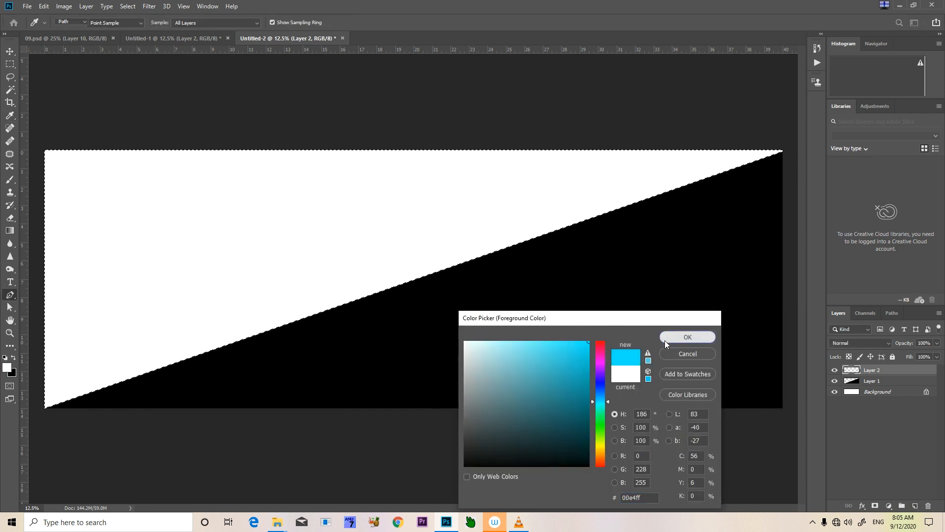
key(x)
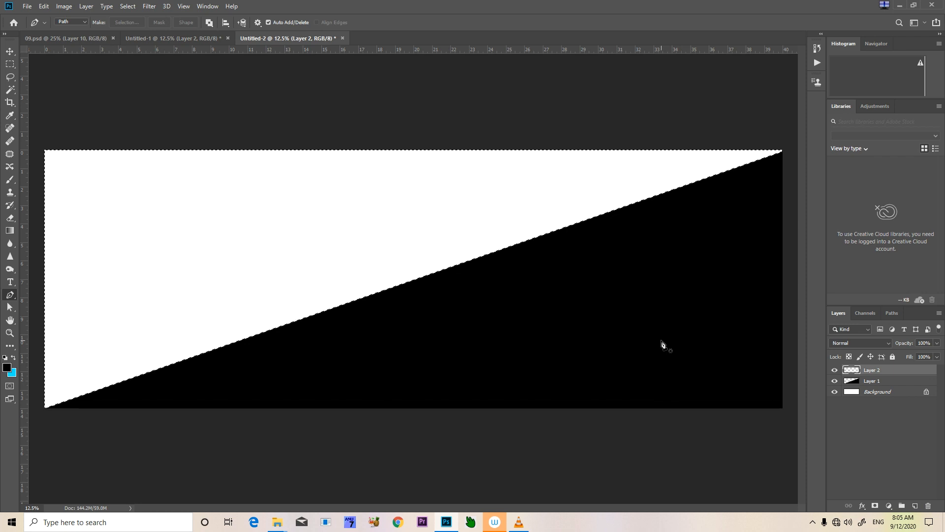
key(ctrl+BackSpace)
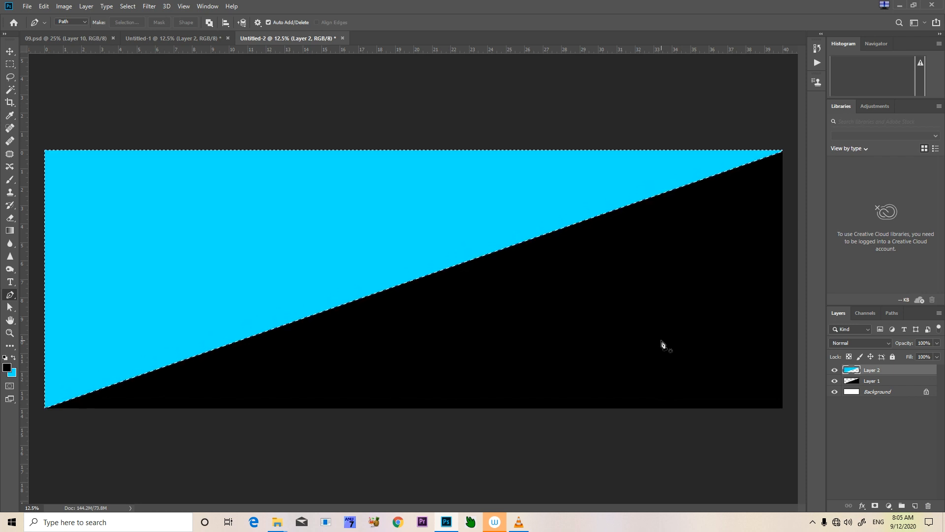
key(ctrl+d)
scroll(438, 297, up, 1)
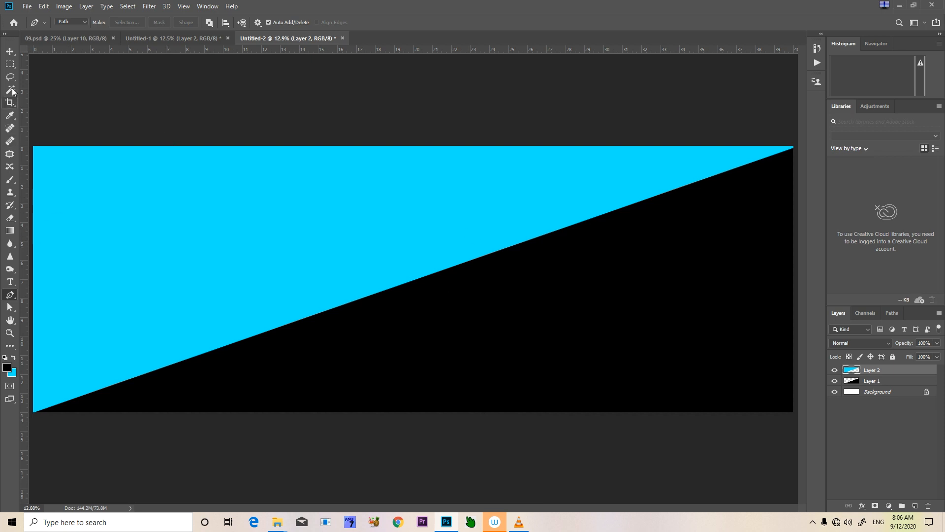
Place a vertical guide at the 20-inch centre of the canvas and one about half an inch to each side of it
click(9, 52)
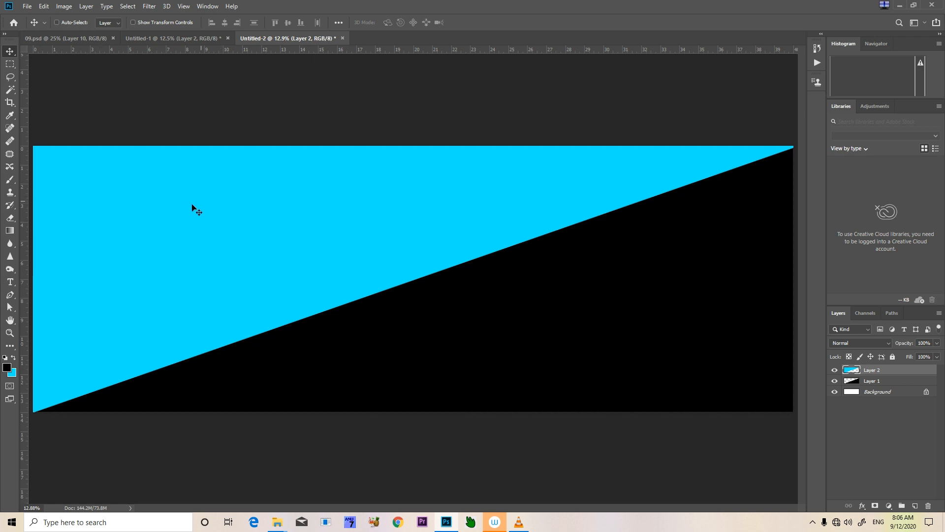
drag(28, 258, 413, 317)
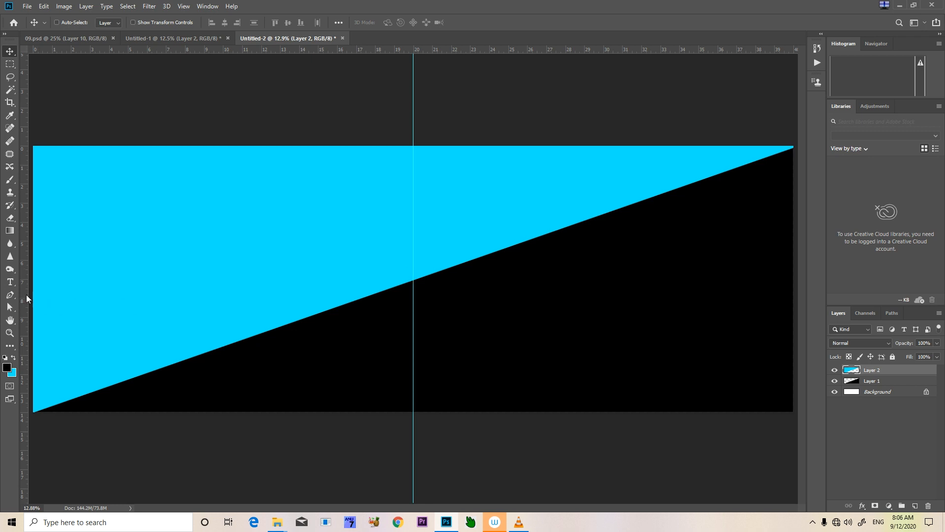
drag(28, 299, 404, 380)
key(ctrl+plus)
key(ctrl+plus)
key(ctrl+plus)
drag(415, 143, 415, 268)
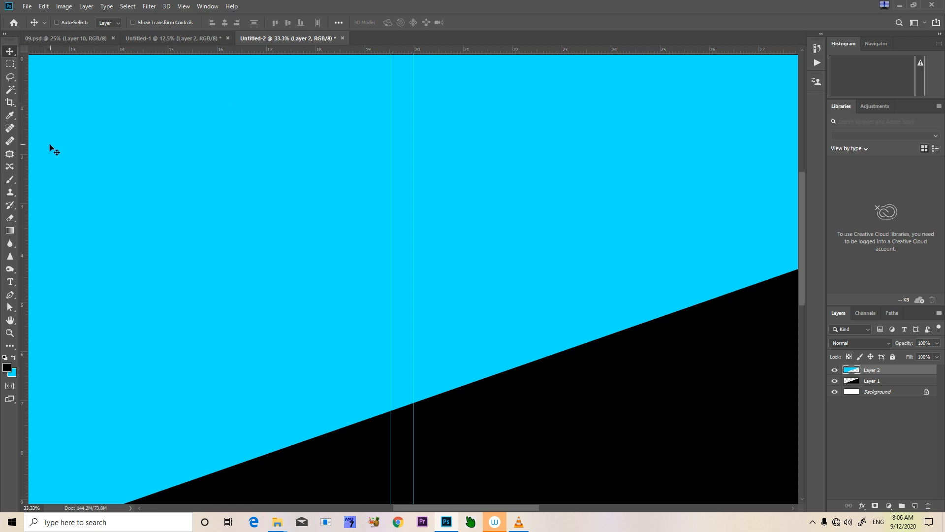
drag(27, 147, 440, 175)
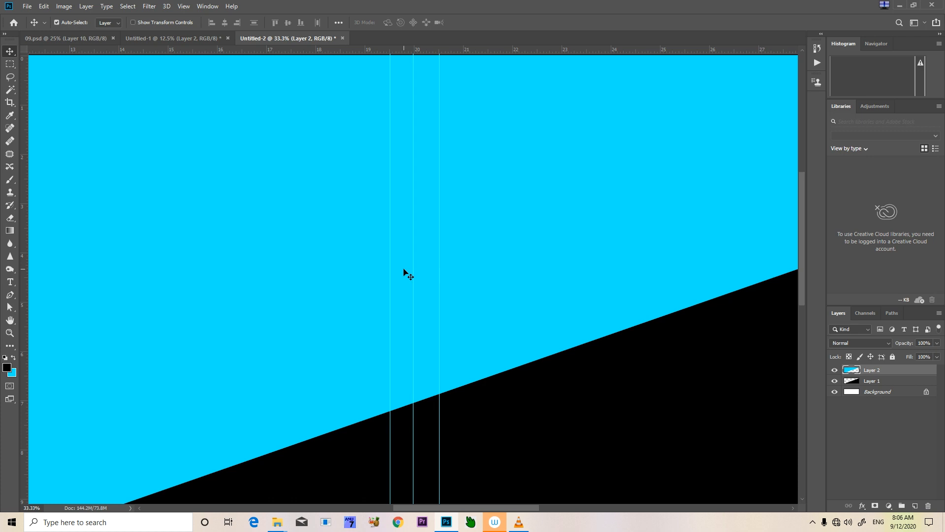
key(ctrl+minus)
key(ctrl+minus)
key(ctrl+minus)
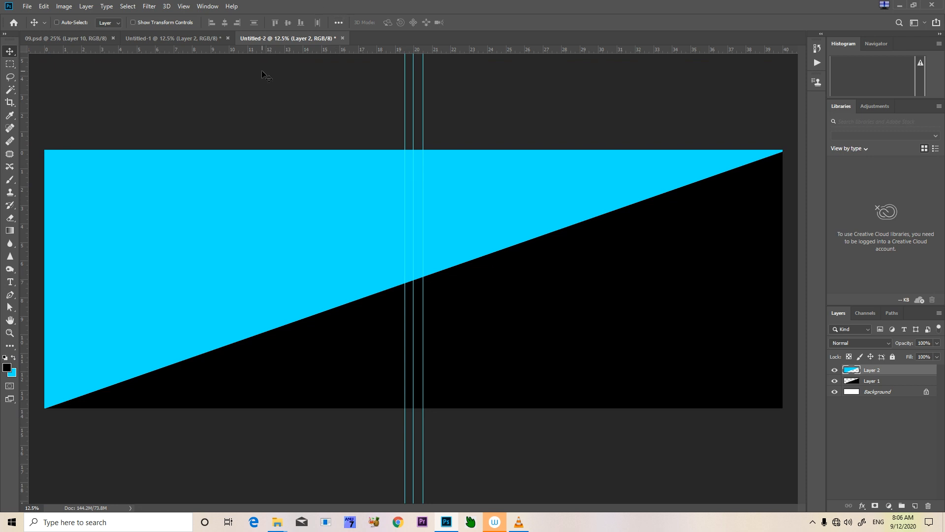
Add margin guides about half an inch inside the canvas's top and bottom edges and about 1 inch inside its side edges
drag(266, 50, 254, 160)
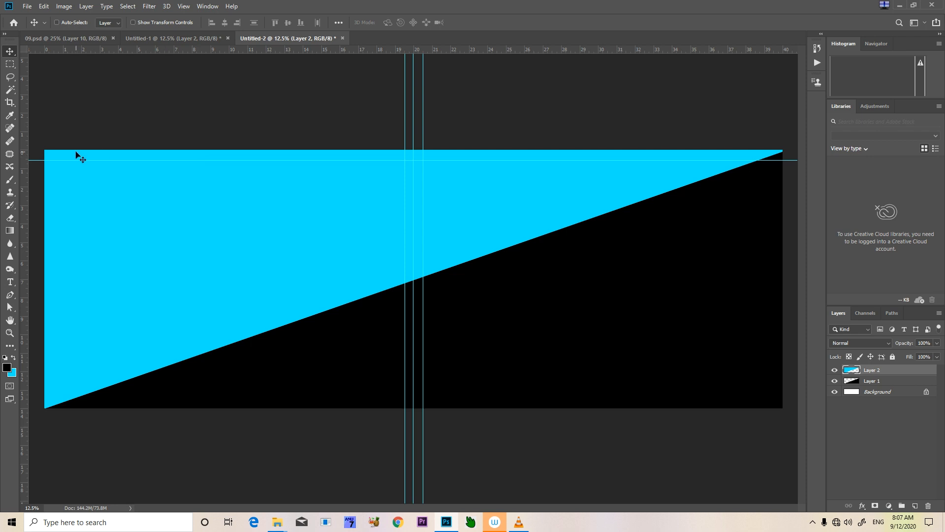
drag(369, 49, 311, 398)
drag(23, 216, 766, 378)
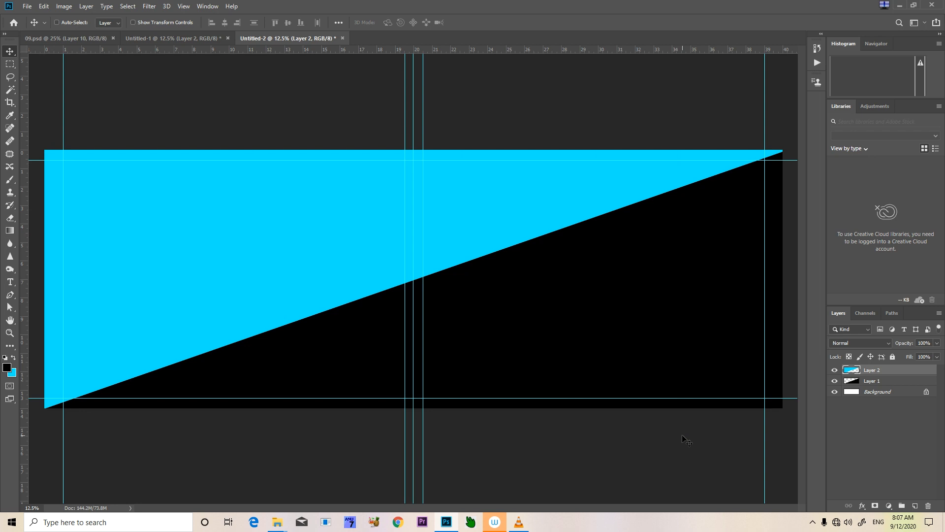
Check the vertical centre division in the 09.psd spread, and add a new layer above the cyan half in Untitled-2
click(96, 38)
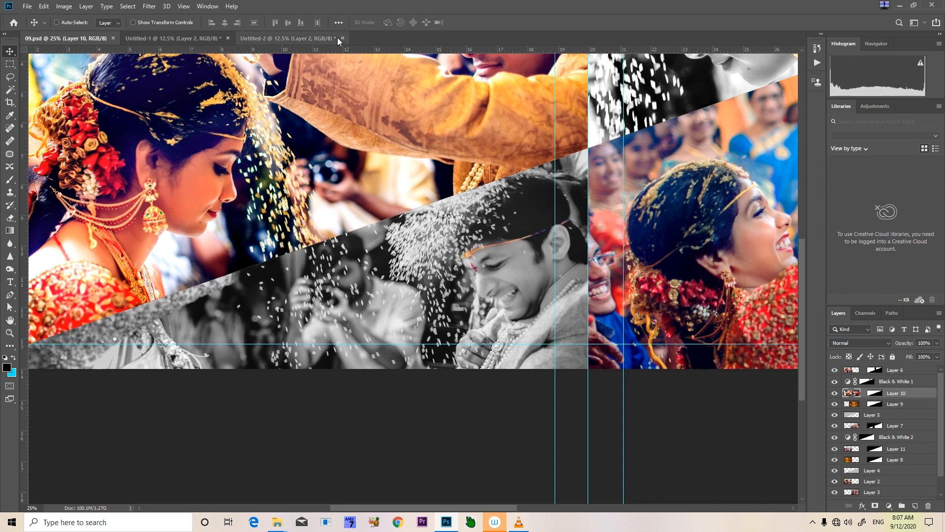
mouse_move(492, 173)
mouse_down()
mouse_move(428, 266)
mouse_move(369, 315)
mouse_up()
mouse_move(461, 280)
mouse_down()
mouse_move(322, 302)
mouse_move(254, 352)
mouse_up()
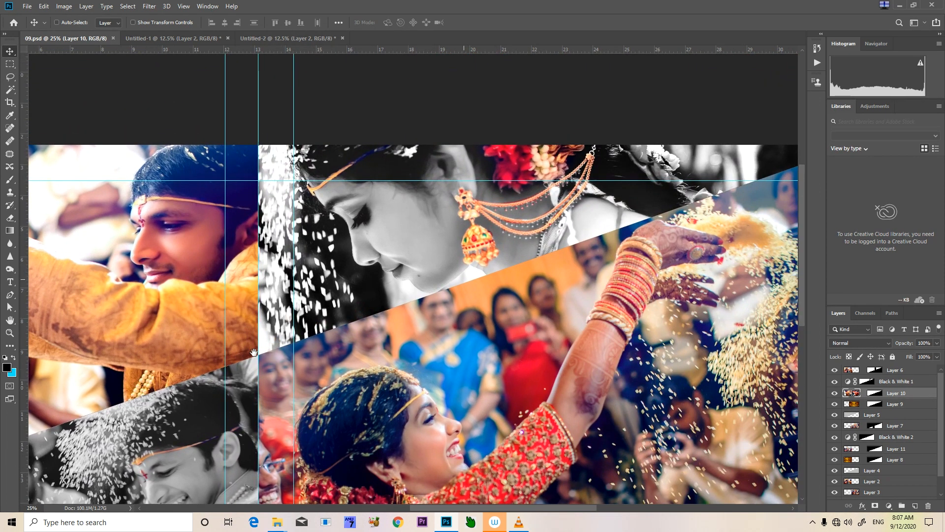
click(271, 39)
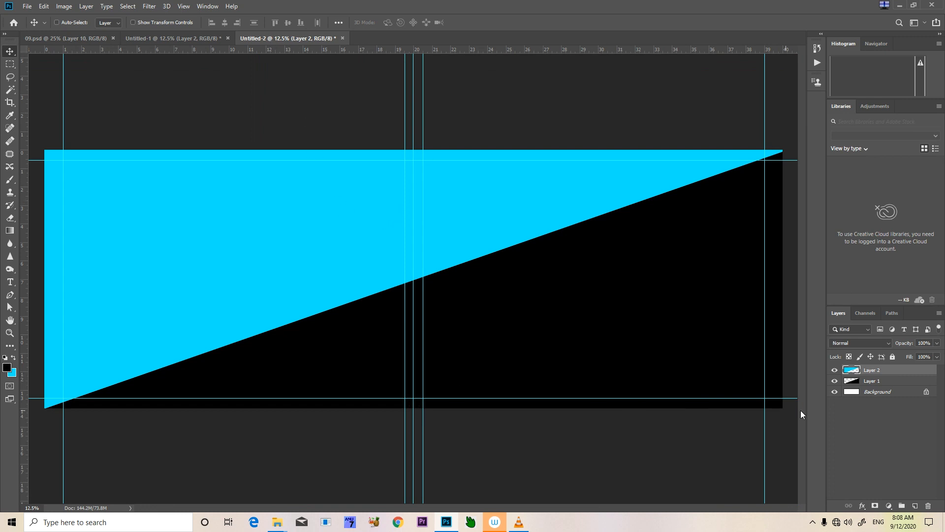
click(914, 507)
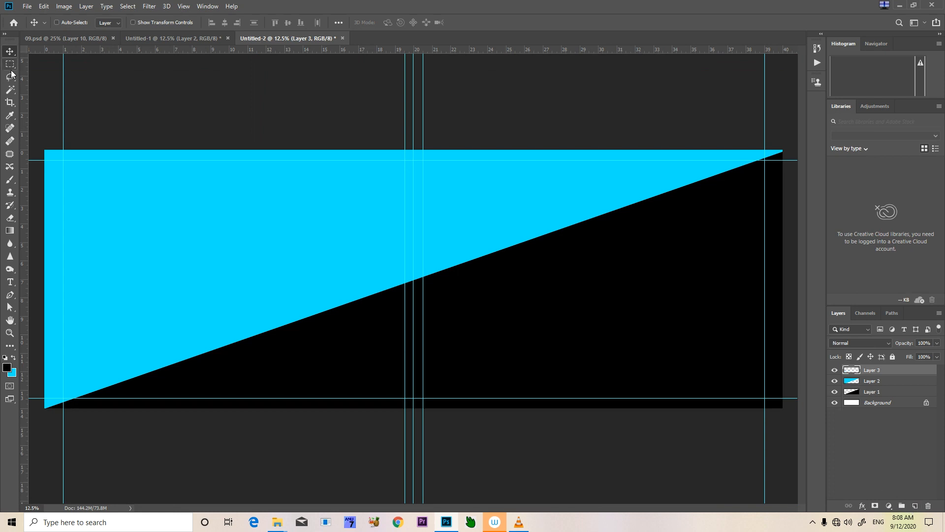
key(n)
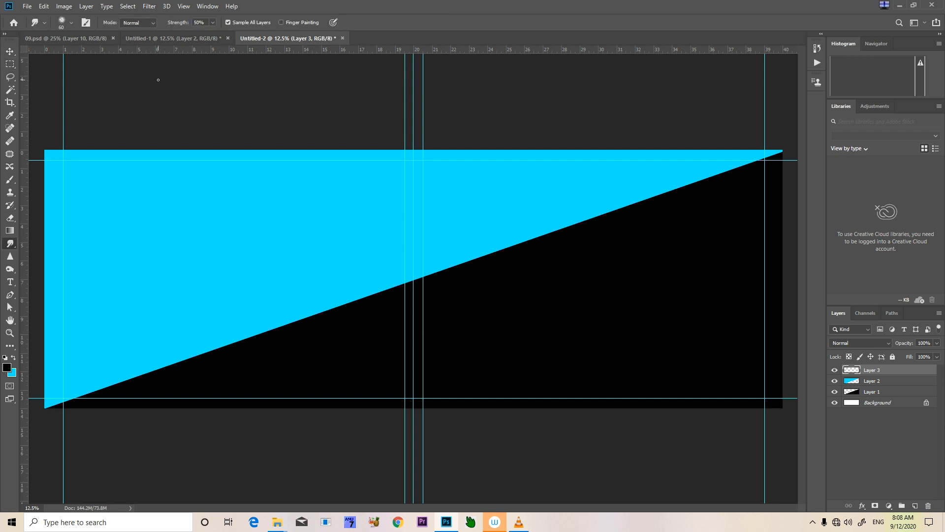
click(10, 64)
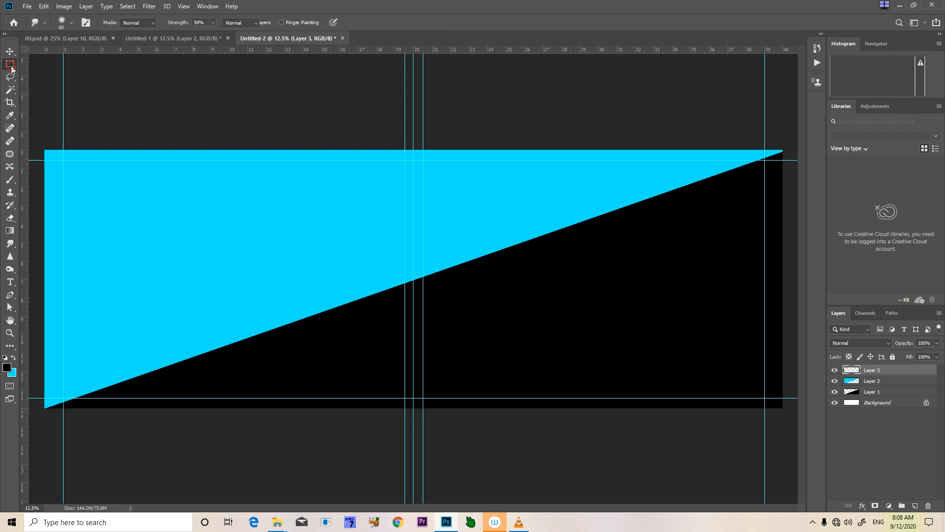
drag(413, 146, 415, 425)
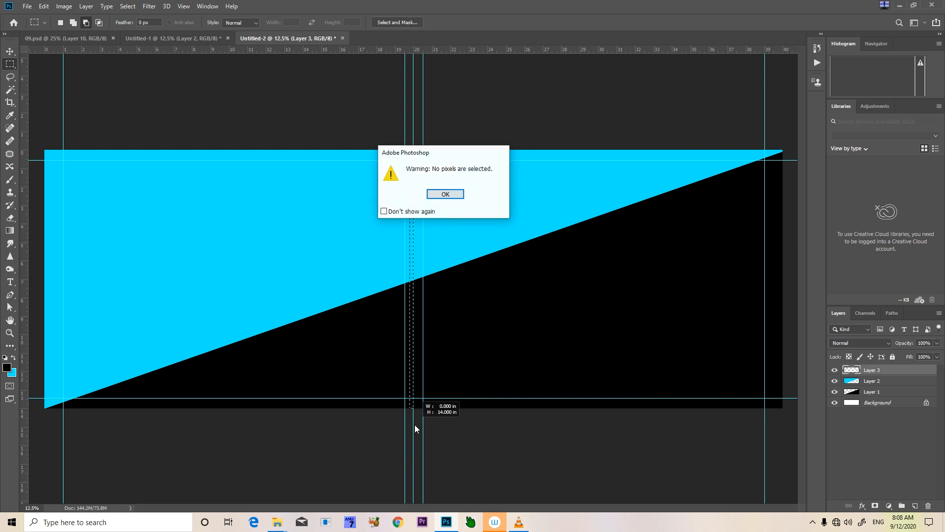
click(446, 195)
drag(412, 143, 412, 241)
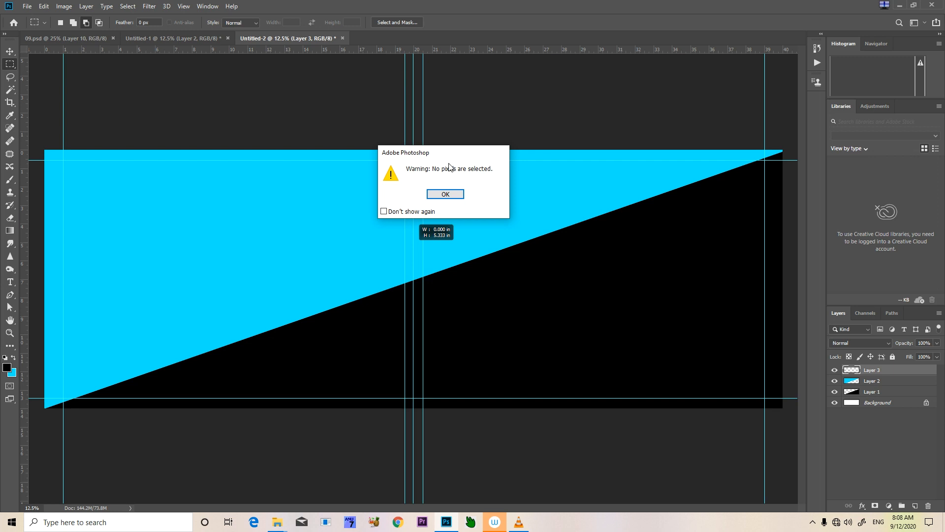
click(449, 193)
Select a narrow full-height strip at about 18 inches with the Rectangular Marquee tool and fill it with magenta as the background color
right_click(15, 68)
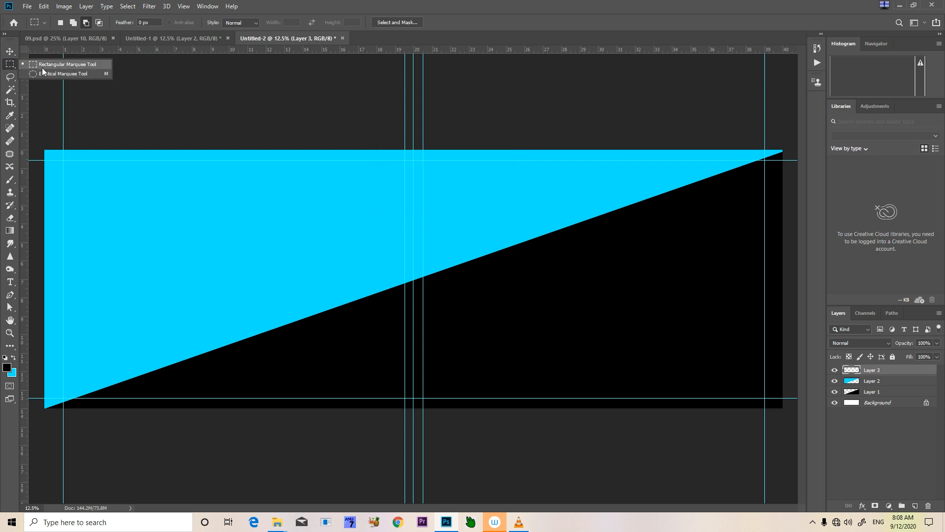
click(42, 67)
mouse_move(377, 135)
mouse_down()
mouse_move(389, 436)
mouse_move(381, 439)
mouse_up()
click(11, 372)
drag(601, 401, 600, 365)
click(666, 337)
key(m)
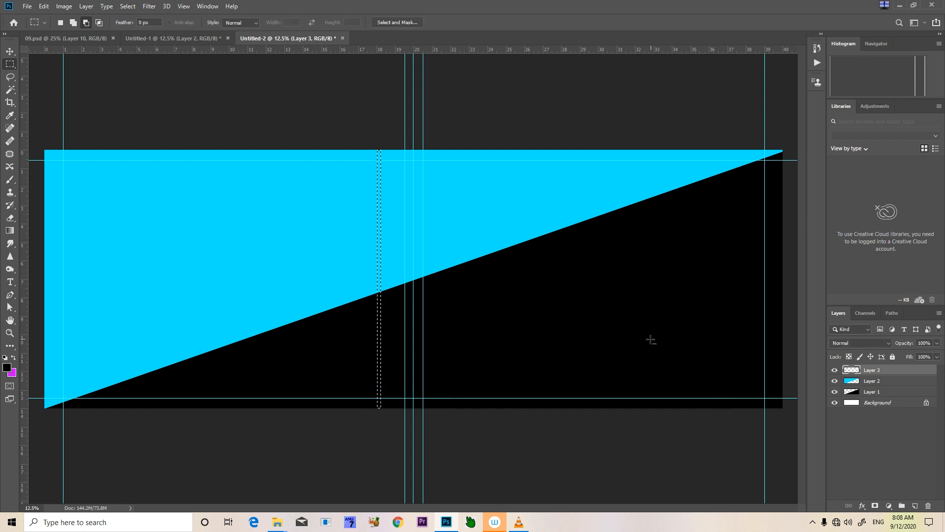
key(ctrl+BackSpace)
key(ctrl+d)
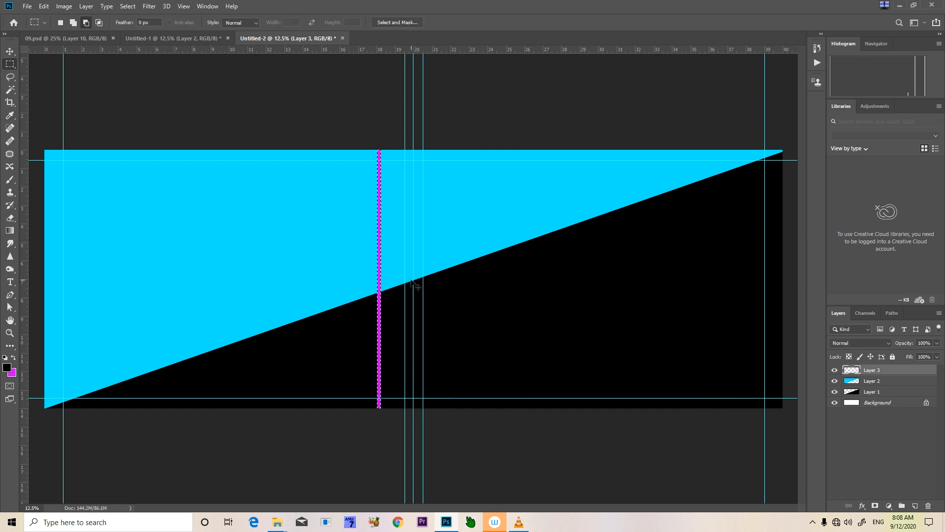
Move the magenta strip onto the centre guide at 20 inches and hide the guides
key(v)
drag(401, 272, 445, 283)
key(shift+Right)
key(shift+Right)
key(shift+Right)
key(shift+Right)
key(shift+Right)
key(shift+Right)
key(shift+Right)
key(shift+Right)
key(shift+Right)
key(shift+Right)
key(shift+Right)
key(shift+Right)
key(shift+Right)
key(shift+Right)
key(shift+Right)
key(shift+Right)
key(shift+Right)
key(shift+Right)
key(shift+Right)
key(shift+Right)
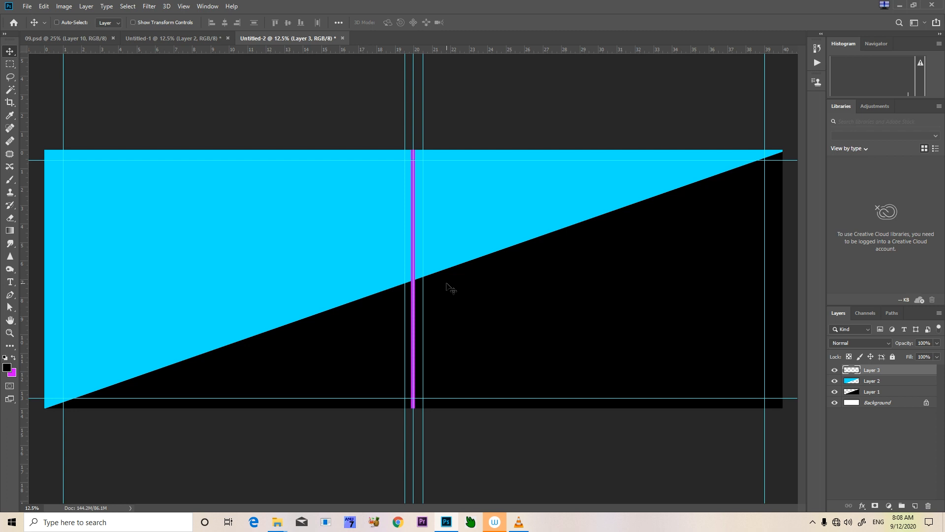
key(ctrl)
key(ctrl+h)
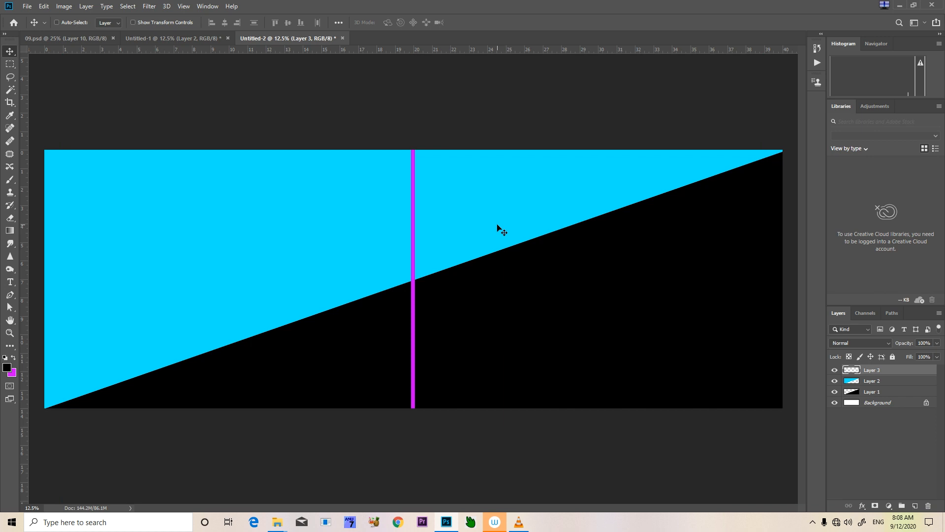
Compare the layout with the 09.psd spread and merge all layers of Untitled-2 into the Background
click(79, 38)
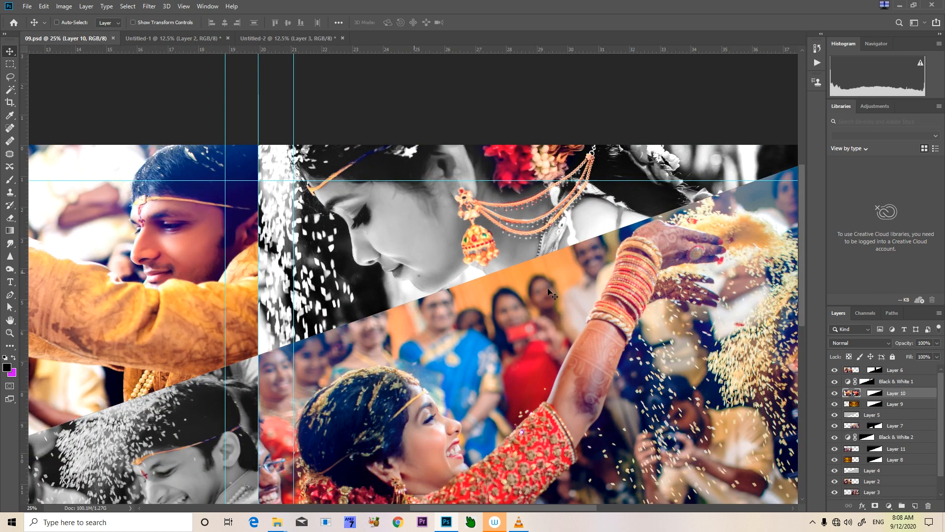
click(273, 38)
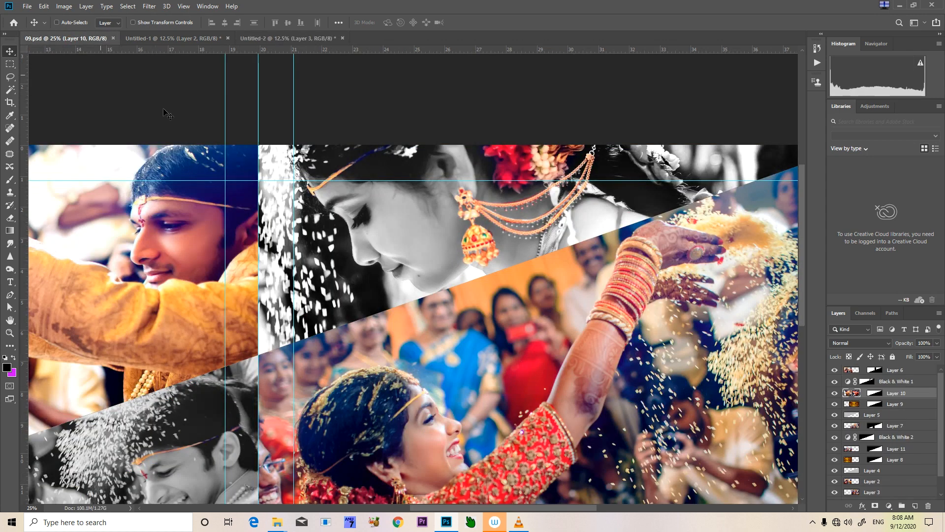
click(69, 39)
click(301, 39)
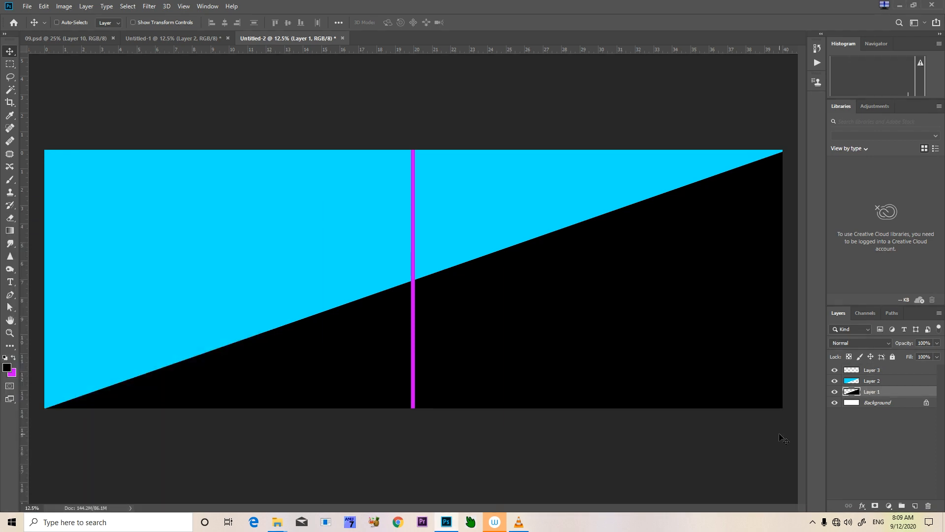
key(ctrl+e)
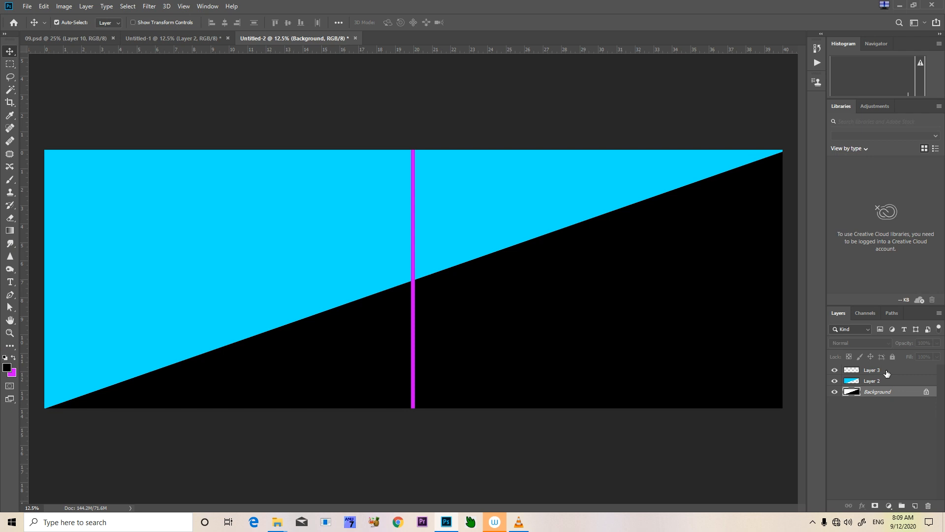
click(886, 373)
ctrl+click(882, 383)
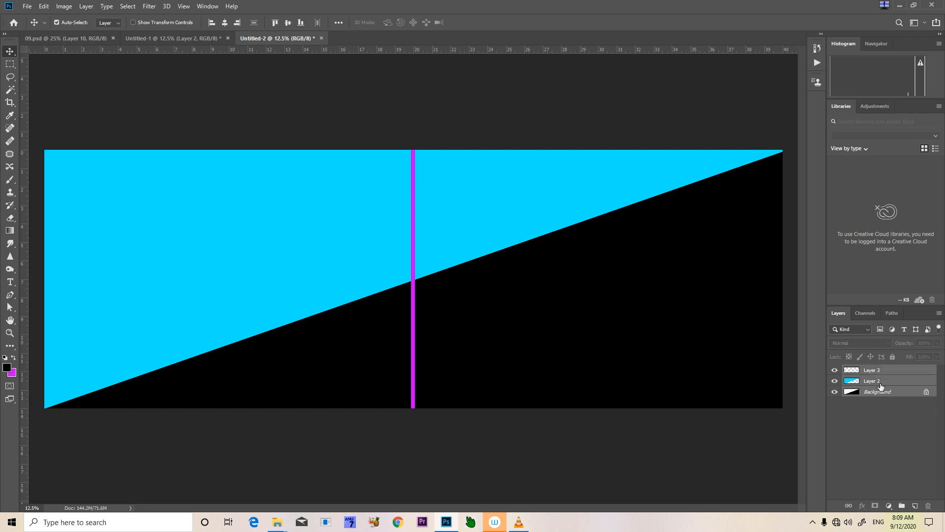
key(ctrl+shift+e)
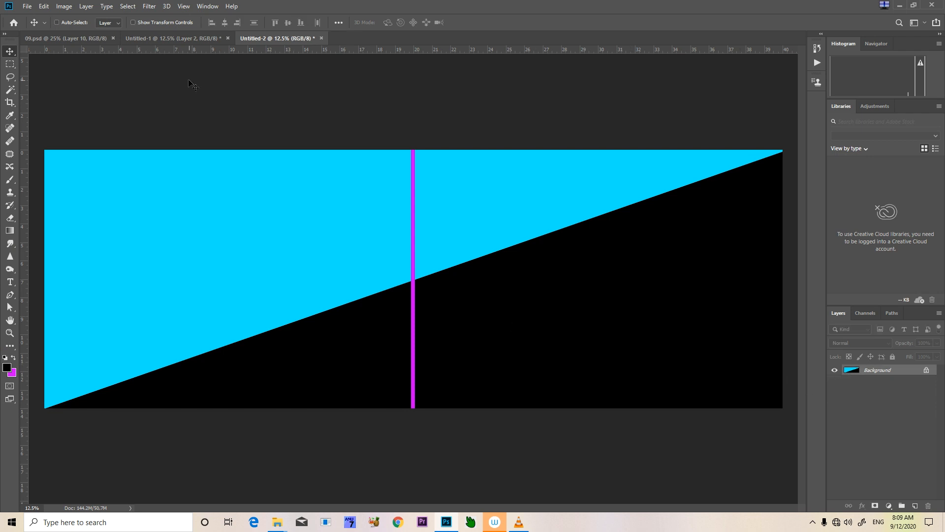
Examine the whole 09.psd spread and compare its photos with the source photos in Untitled-1
click(66, 38)
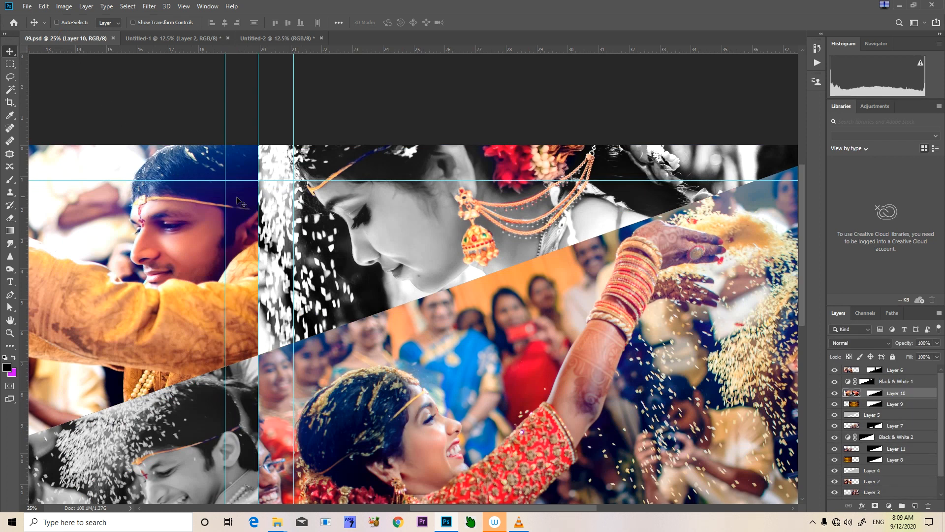
key(ctrl+minus)
key(ctrl+minus)
key(ctrl+minus)
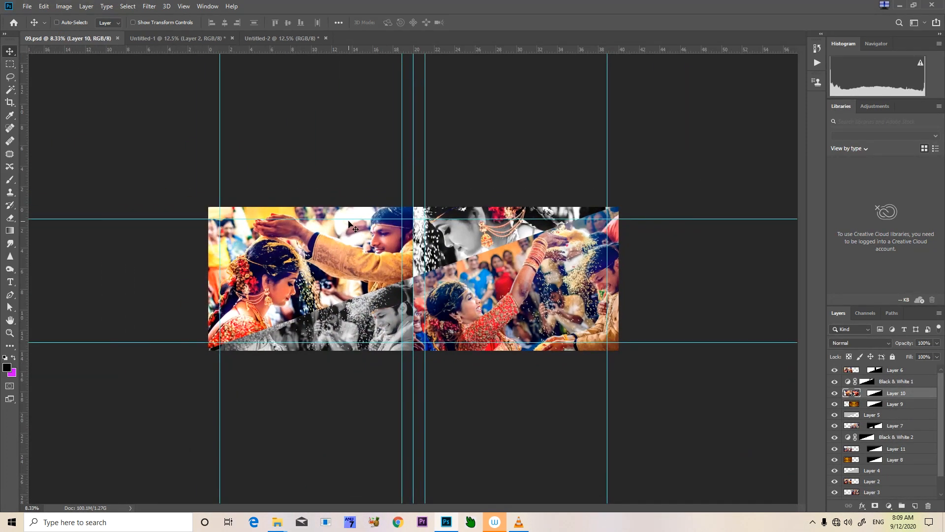
right_click(295, 260)
click(331, 241)
click(183, 38)
click(84, 38)
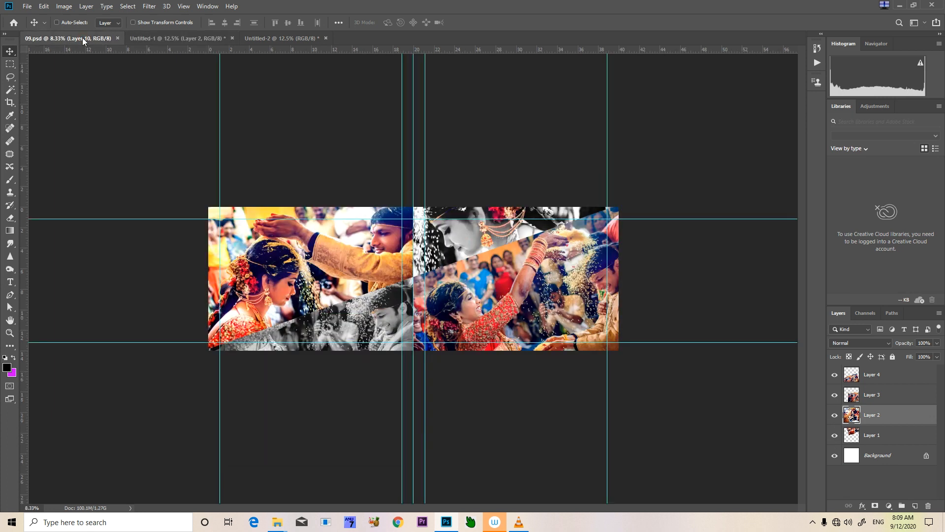
click(175, 39)
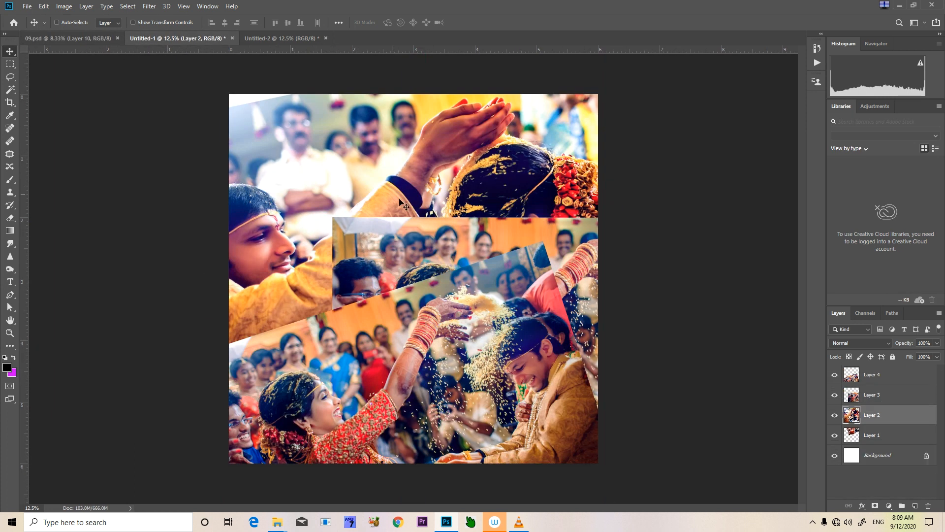
Move the overlapping photos aside in Untitled-1 to uncover the photo of the couple underneath
right_click(474, 347)
click(476, 349)
drag(476, 349, 510, 325)
right_click(430, 145)
click(448, 150)
drag(448, 151, 437, 221)
right_click(453, 160)
click(461, 160)
drag(461, 159, 263, 16)
click(261, 38)
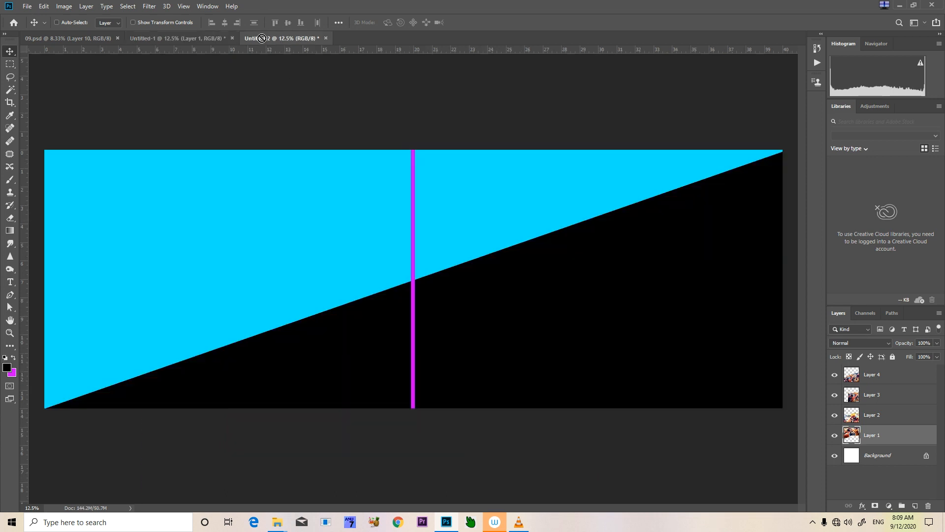
drag(301, 179, 297, 268)
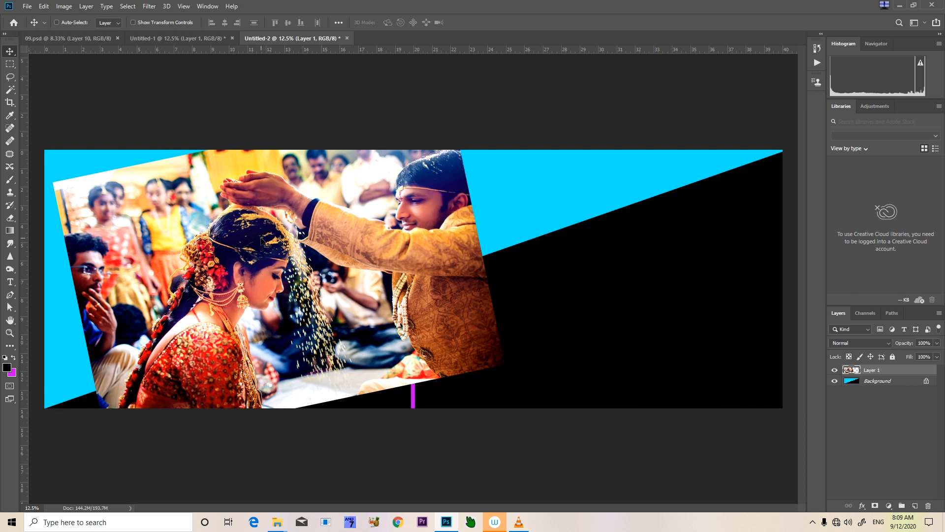
right_click(260, 238)
click(285, 244)
drag(294, 304, 255, 313)
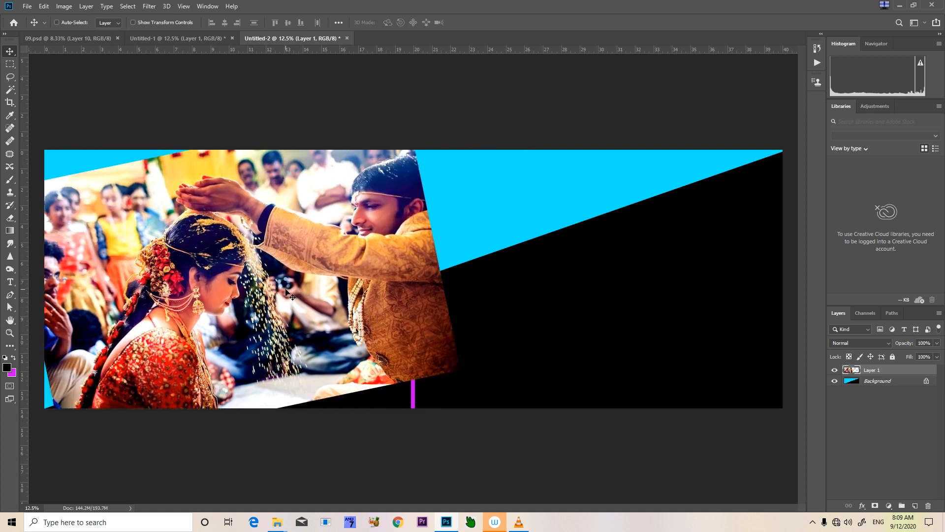
key(Delete)
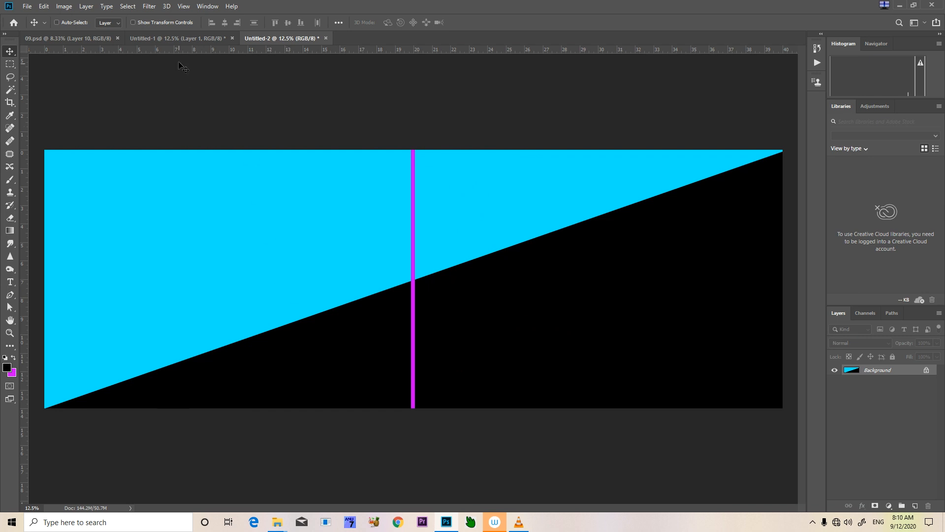
Convert the Layer 1 photo of the couple in Untitled-1 to a Smart Object and shift it slightly left
click(216, 38)
right_click(378, 155)
click(388, 161)
right_click(403, 150)
click(414, 156)
right_click(415, 155)
click(429, 161)
right_click(869, 432)
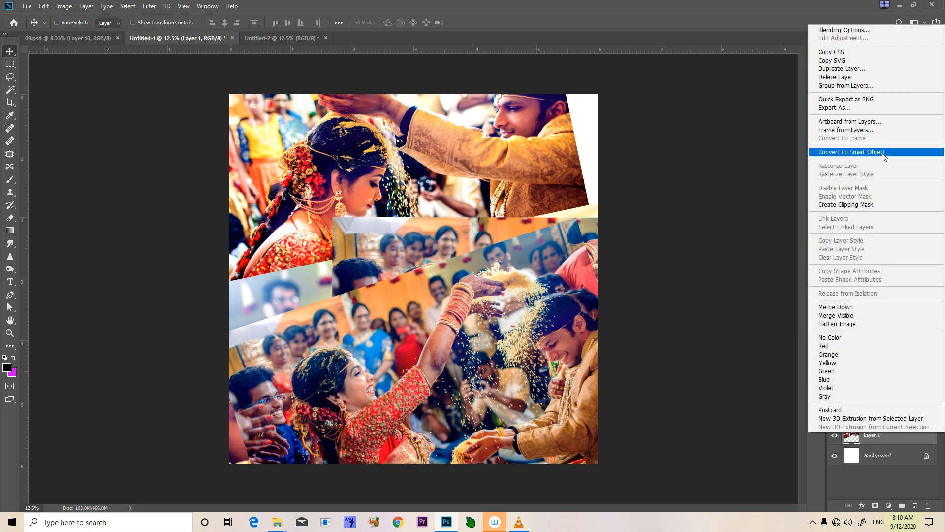
click(856, 152)
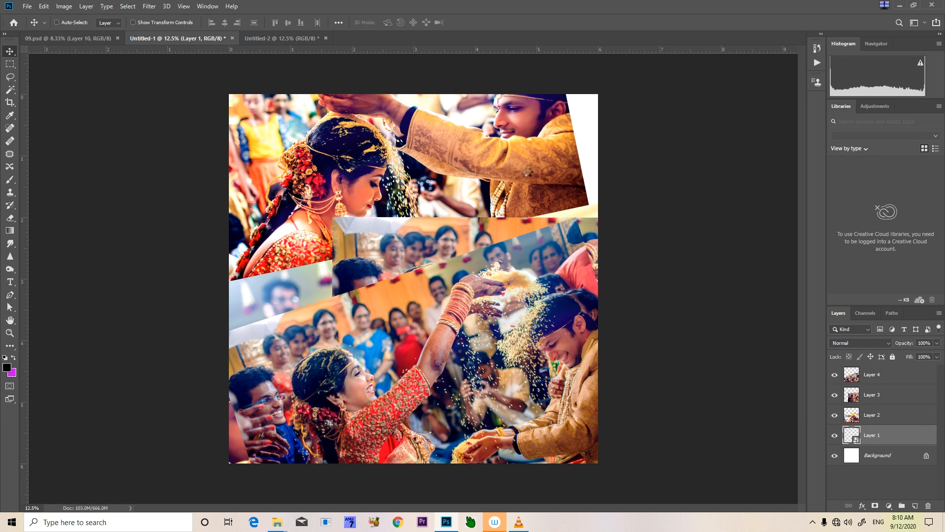
drag(528, 172, 443, 188)
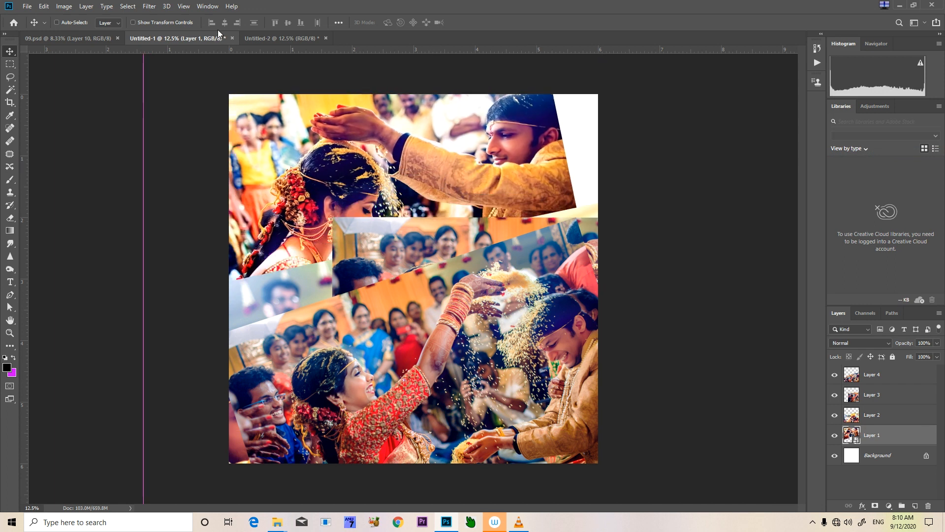
Select the cyan area left of the magenta strip in Untitled-2 with the Magic Wand
click(275, 38)
key(w)
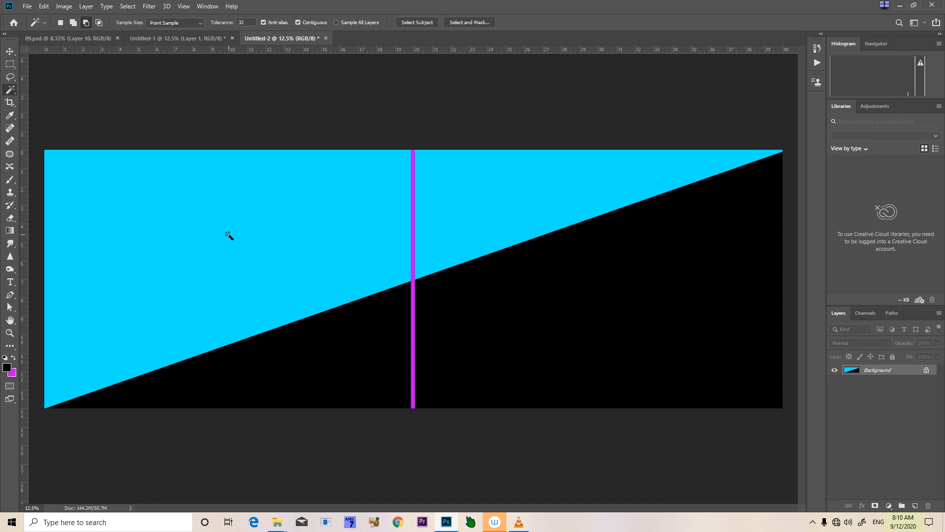
click(223, 230)
Copy the full Layer 1 photo from Untitled-1 and paste it inside the selected cyan area in Untitled-2
click(201, 40)
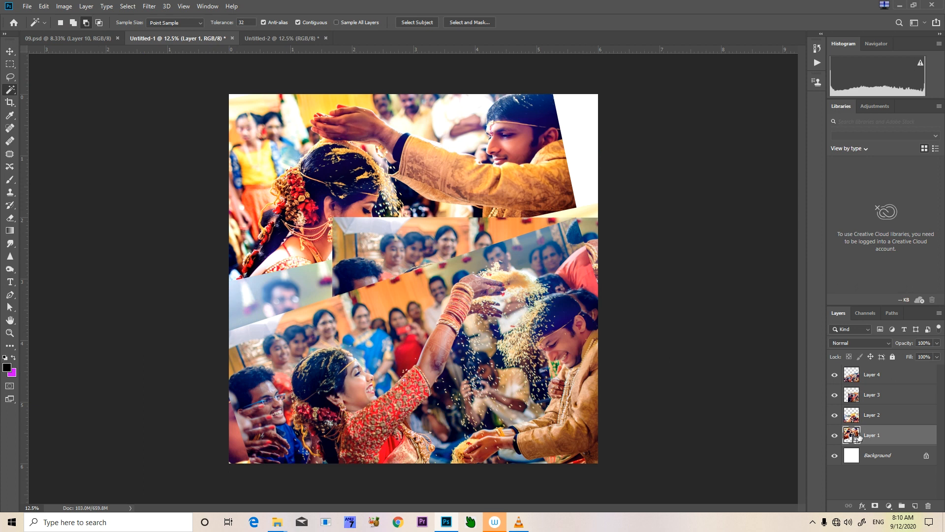
ctrl+click(851, 436)
key(ctrl+d)
click(299, 37)
click(411, 274)
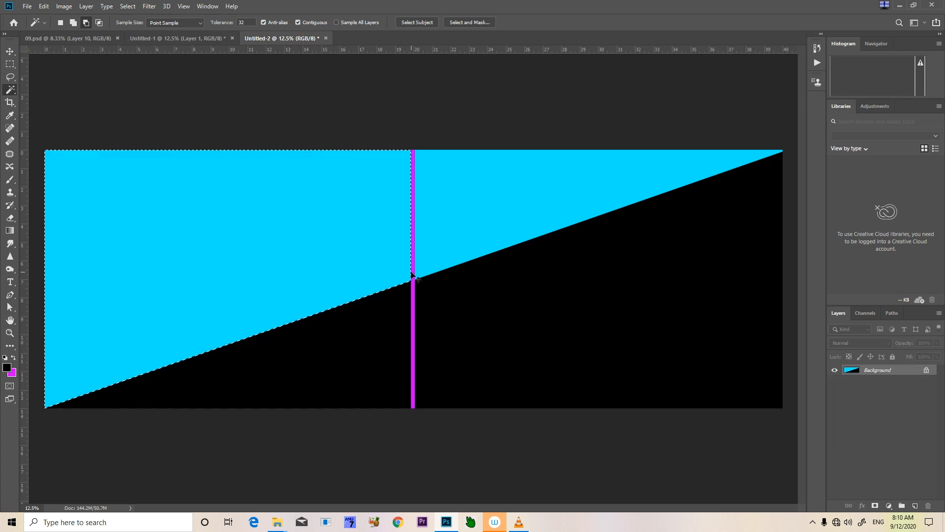
key(ctrl+j)
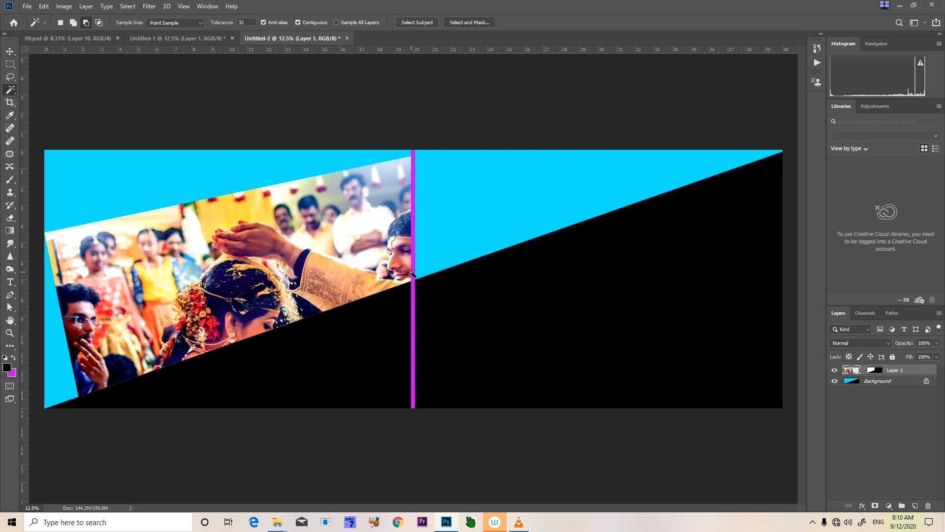
Move and enlarge the pasted couple photo inside its mask so it fills the area left of the magenta strip
key(v)
drag(259, 259, 211, 187)
key(ctrl+t)
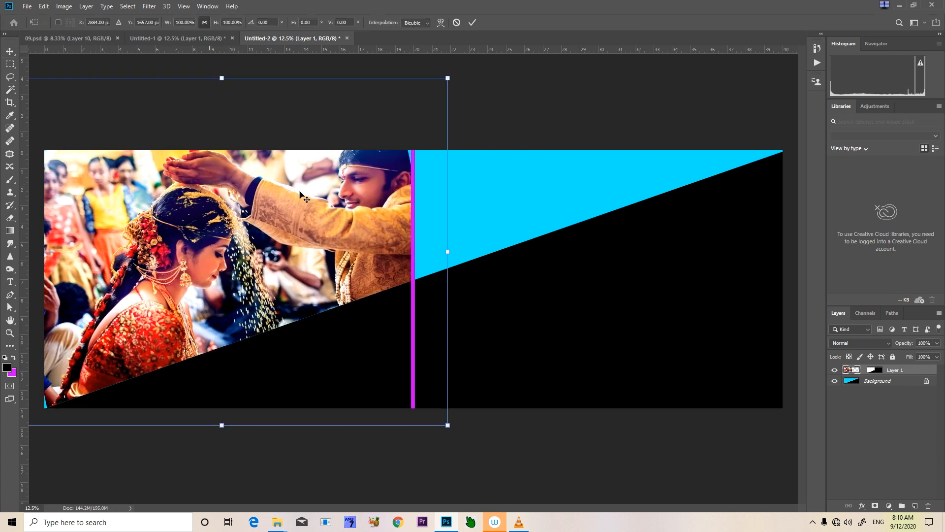
drag(451, 427, 478, 445)
drag(324, 328, 295, 350)
drag(414, 202, 436, 212)
drag(433, 105, 449, 131)
drag(315, 191, 298, 163)
key(Return)
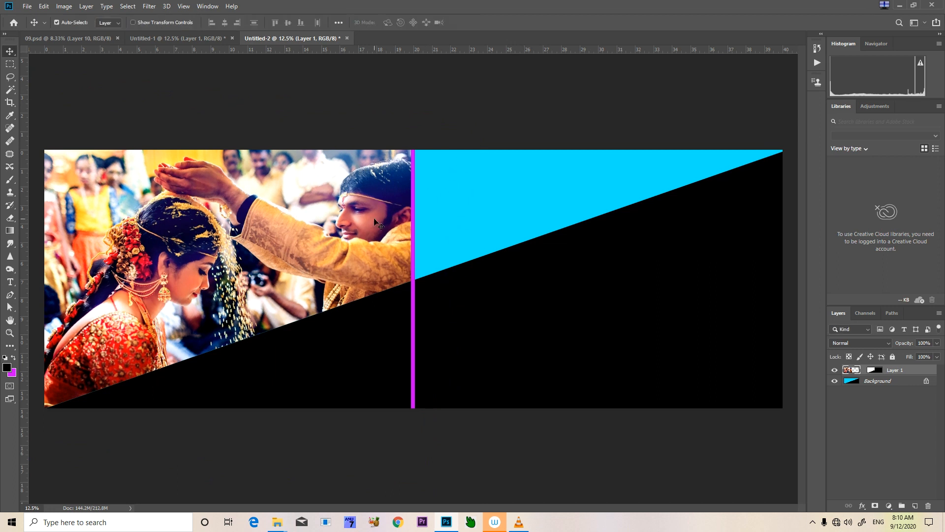
Rotate the couple photo by 1.56 degrees and nudge it slightly left inside its mask
key(ctrl+t)
drag(445, 93, 455, 96)
mouse_move(331, 231)
mouse_down()
mouse_move(328, 221)
mouse_move(329, 232)
mouse_up()
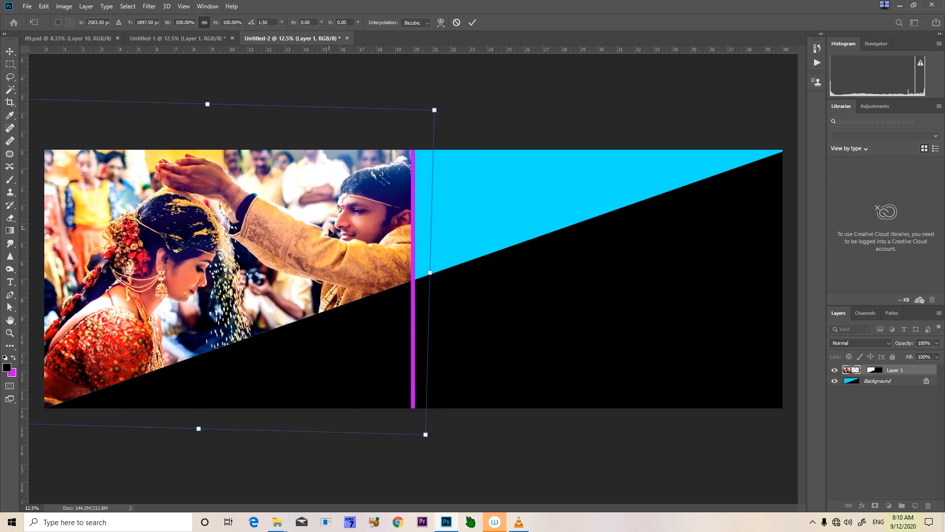
key(Return)
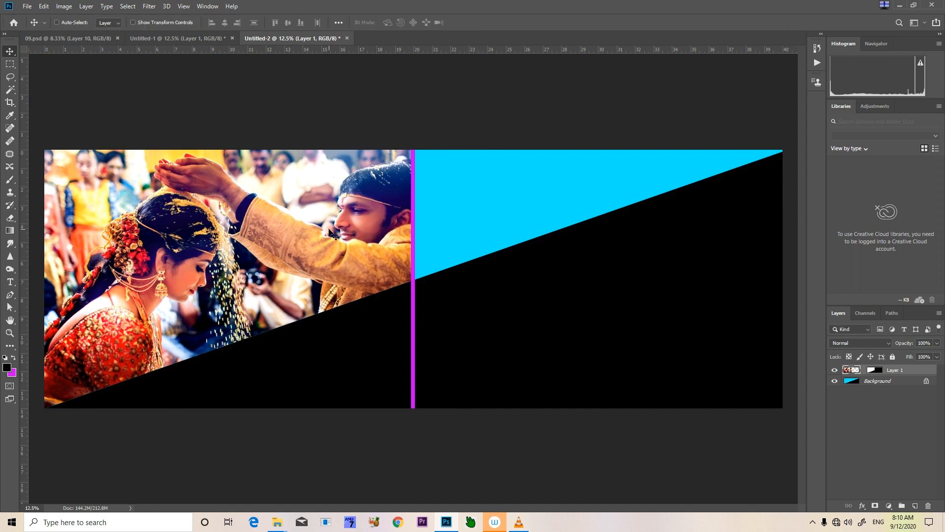
Compare the spread with 09.psd, and move the Layer 4 photo in Untitled-1 down and to the right
click(31, 35)
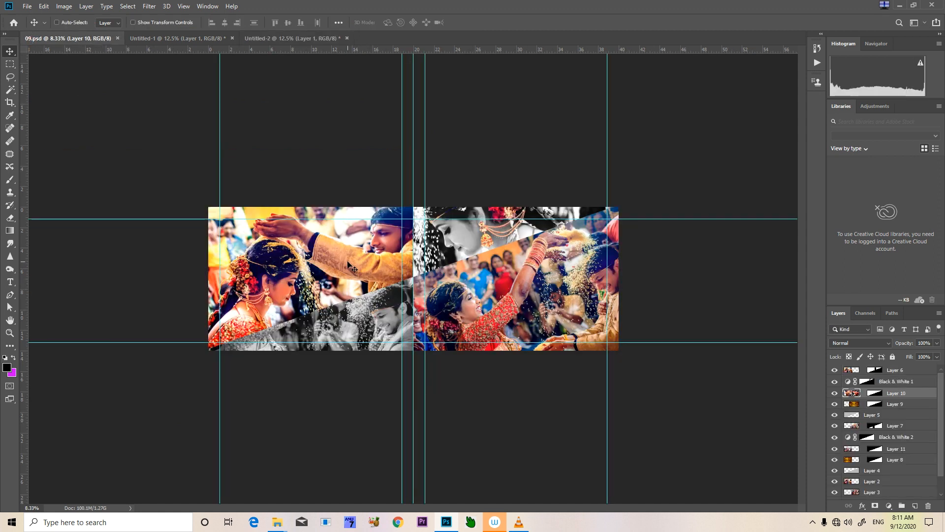
click(260, 38)
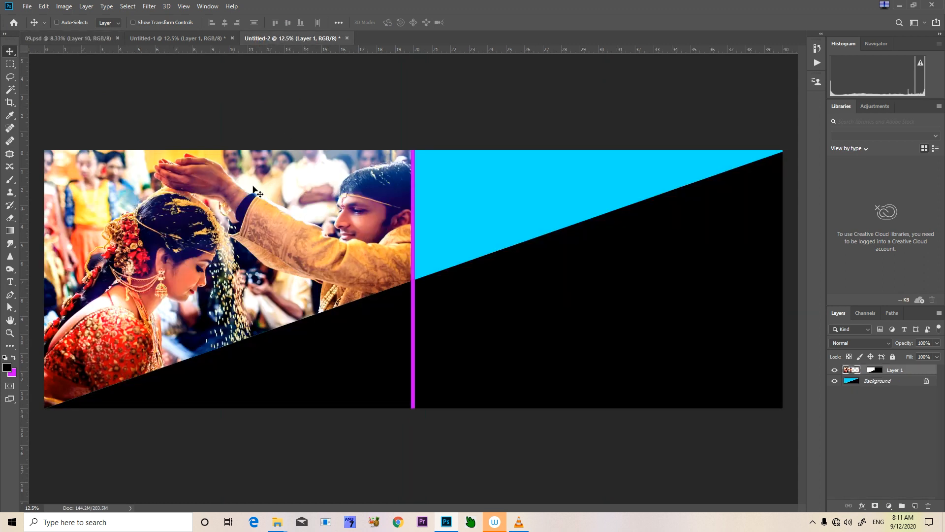
click(178, 40)
right_click(401, 341)
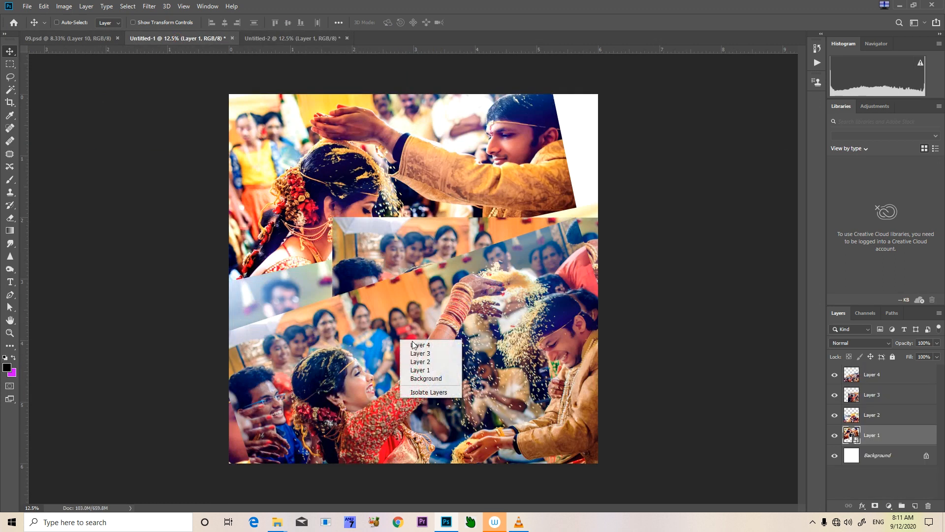
click(416, 344)
drag(438, 371, 487, 422)
Select the already placed Layer 1 photo in Untitled-1 and hide it
right_click(370, 316)
right_click(393, 158)
click(398, 162)
right_click(400, 161)
click(428, 168)
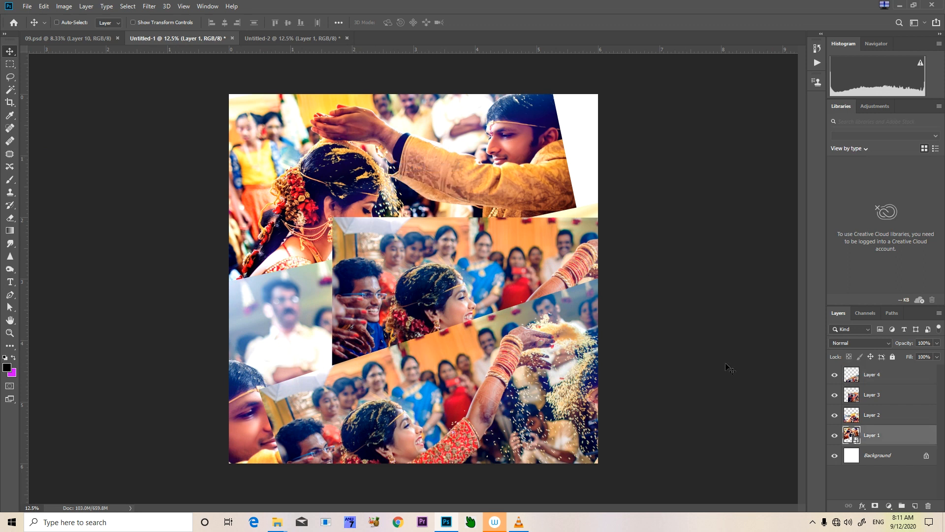
click(835, 435)
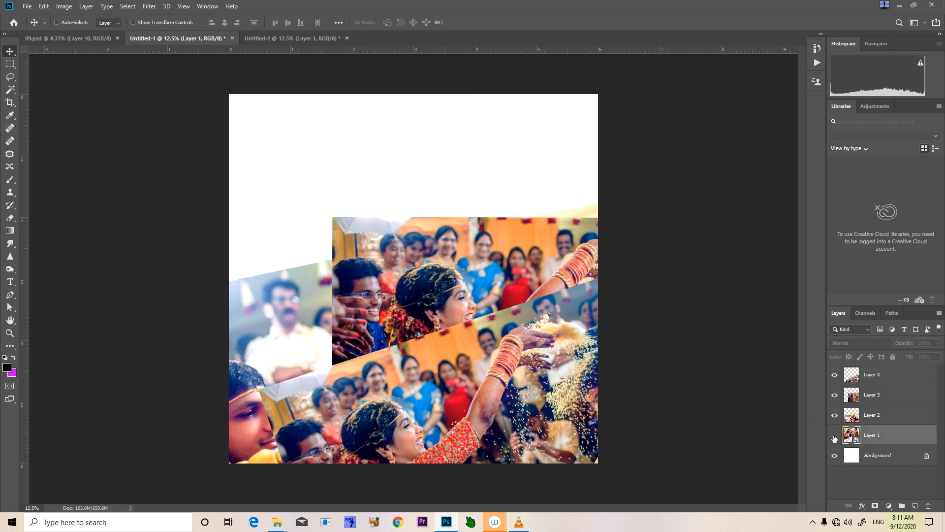
Check 09.psd for the second photo and reposition Layer 2 in Untitled-1 so the bride's profile is in view
right_click(284, 290)
click(291, 294)
drag(290, 298, 111, 51)
click(54, 38)
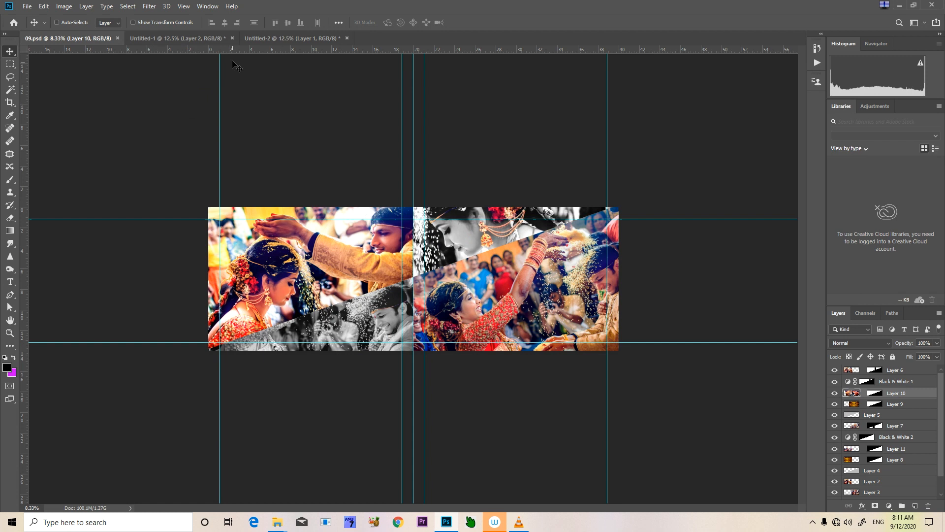
click(175, 38)
right_click(327, 171)
click(347, 174)
drag(348, 176, 358, 63)
drag(372, 161, 368, 168)
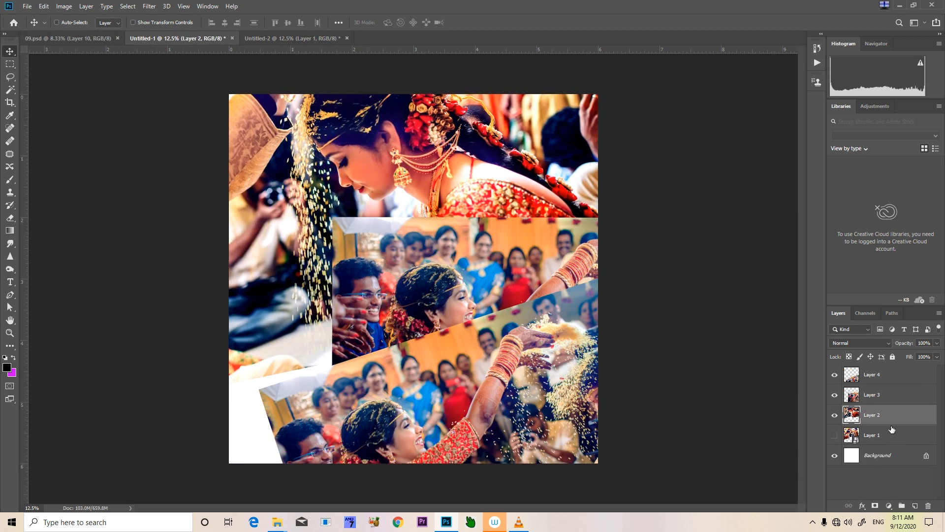
Convert Layer 2 in Untitled-1 to a Smart Object and copy the full photo
right_click(889, 418)
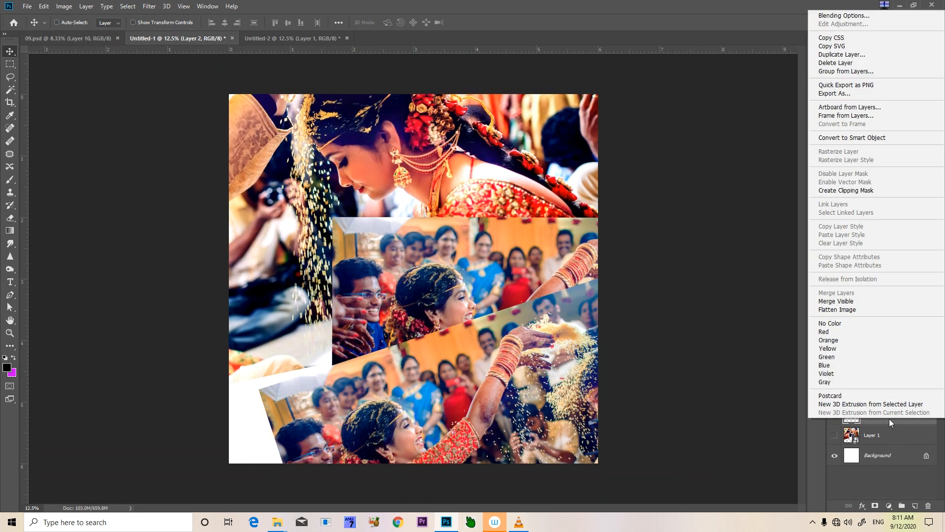
click(873, 139)
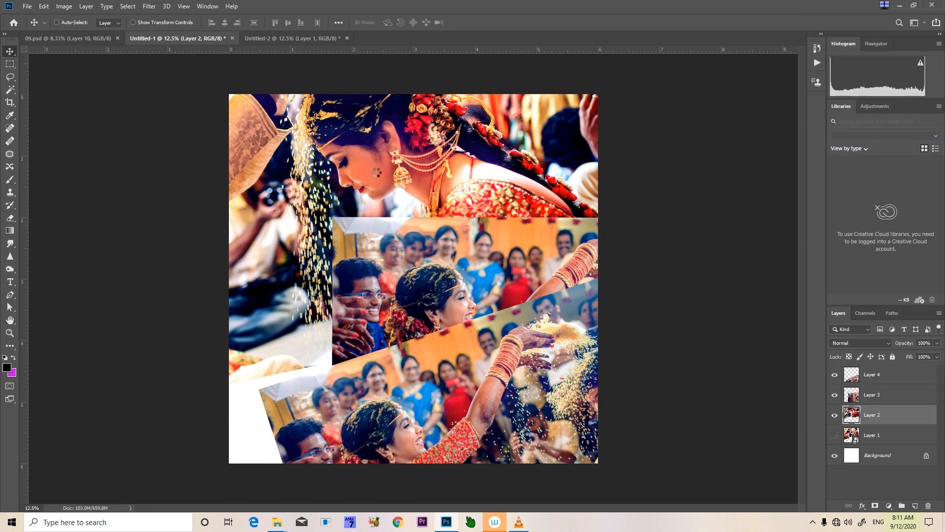
ctrl+click(850, 415)
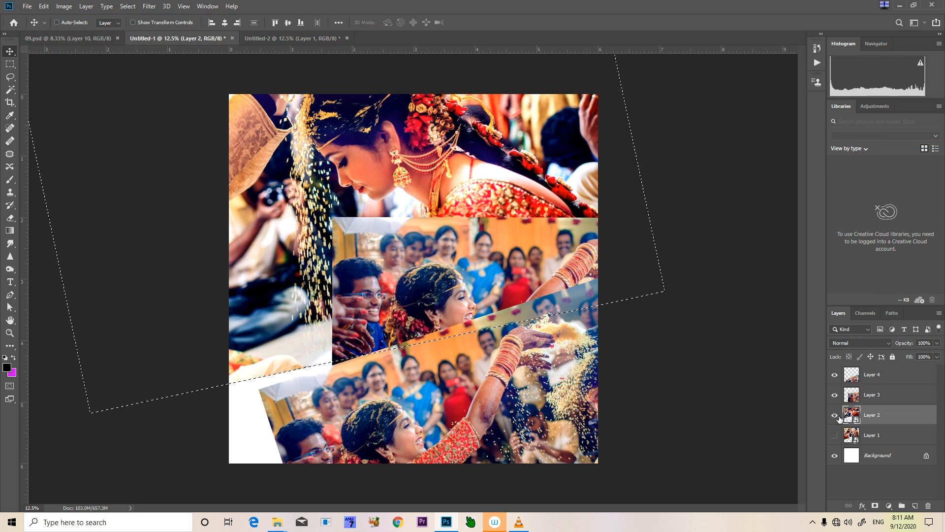
key(ctrl+d)
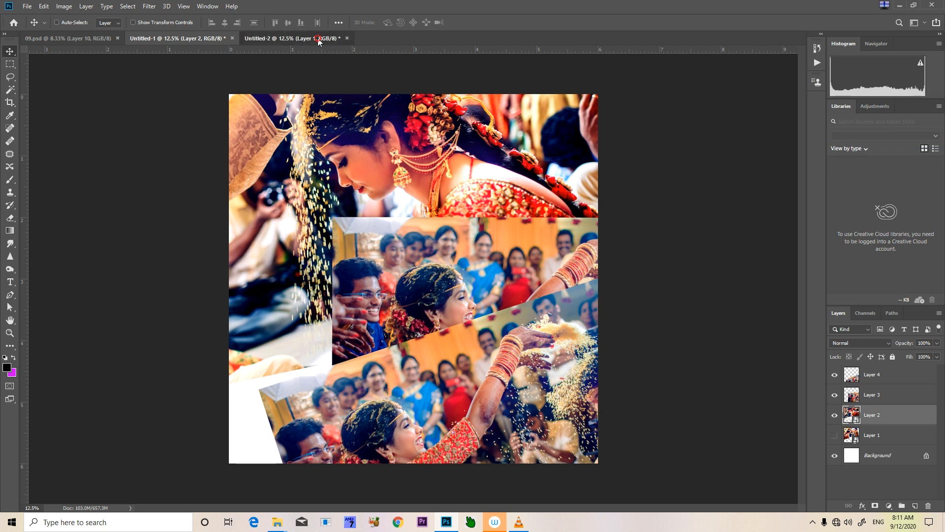
Select the cyan area right of the magenta strip on the Background of Untitled-2 with the Magic Wand
click(291, 38)
right_click(455, 198)
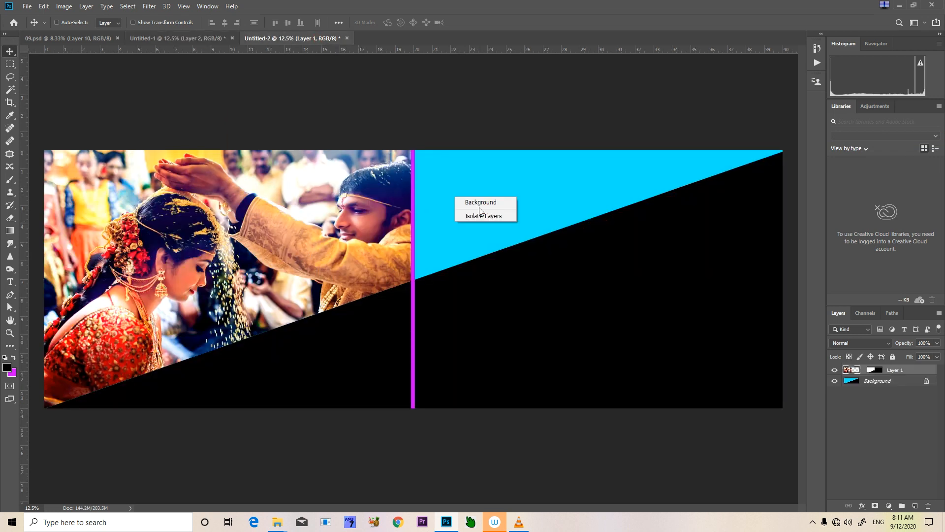
click(480, 202)
key(w)
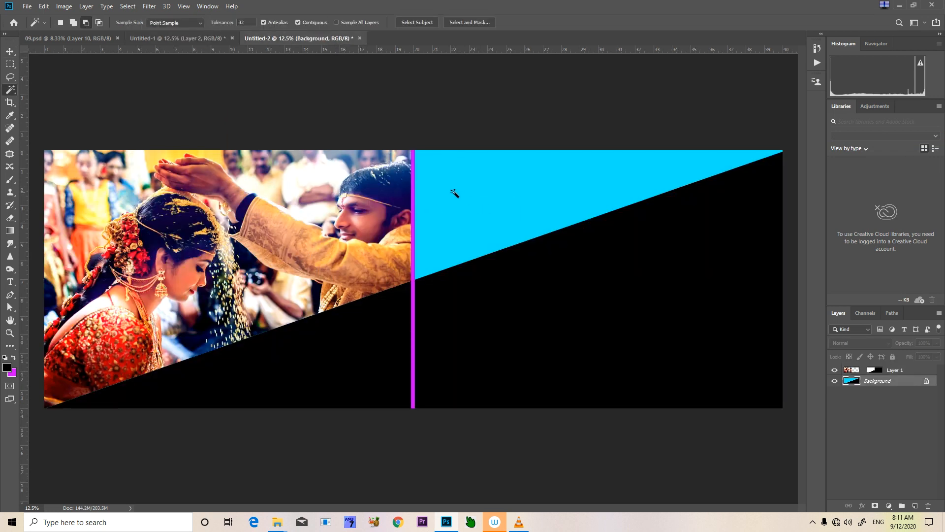
click(446, 181)
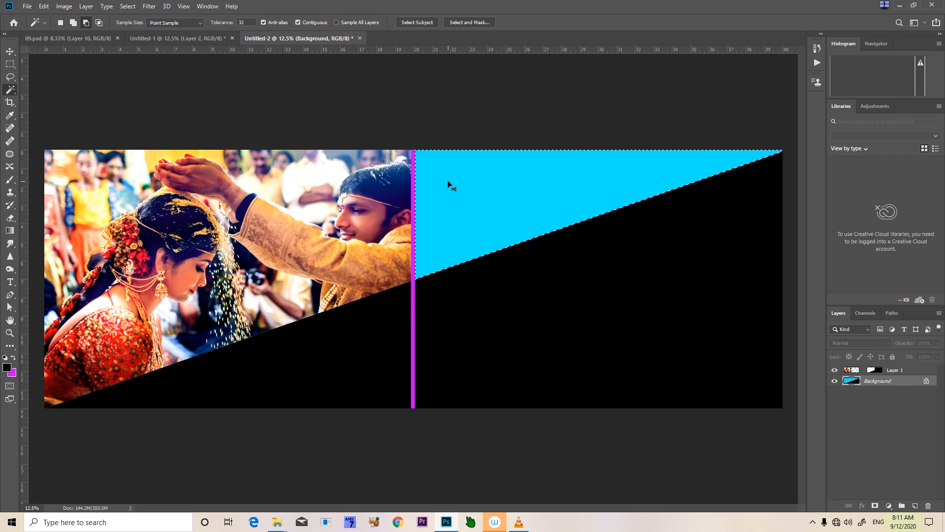
Paste the copied bride photo inside the selected cyan area and move it up and to the right within its mask
key(ctrl+alt+shift+v)
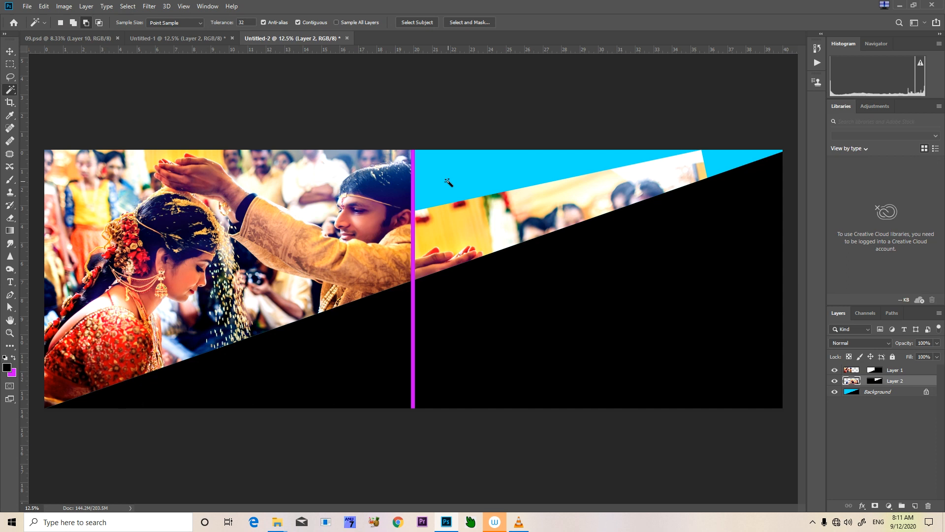
key(v)
drag(517, 220, 568, 159)
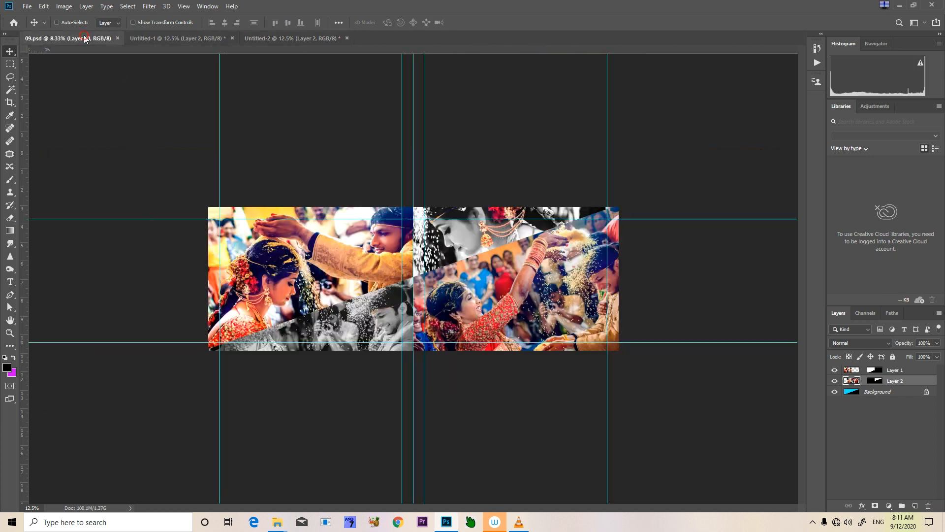
Compare the layout with 09.psd and nudge the bride photo on Layer 2 slightly down in Untitled-2
click(85, 39)
click(311, 39)
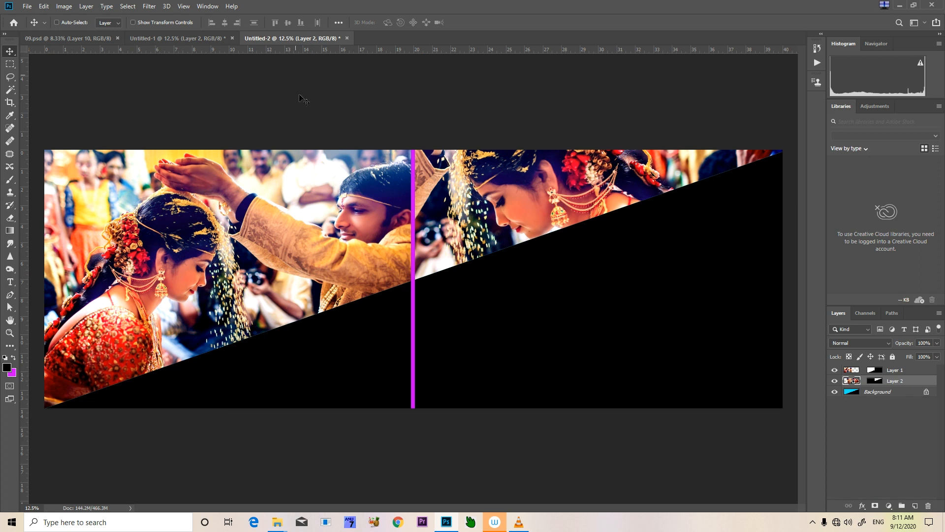
right_click(490, 213)
click(501, 215)
drag(501, 214, 501, 219)
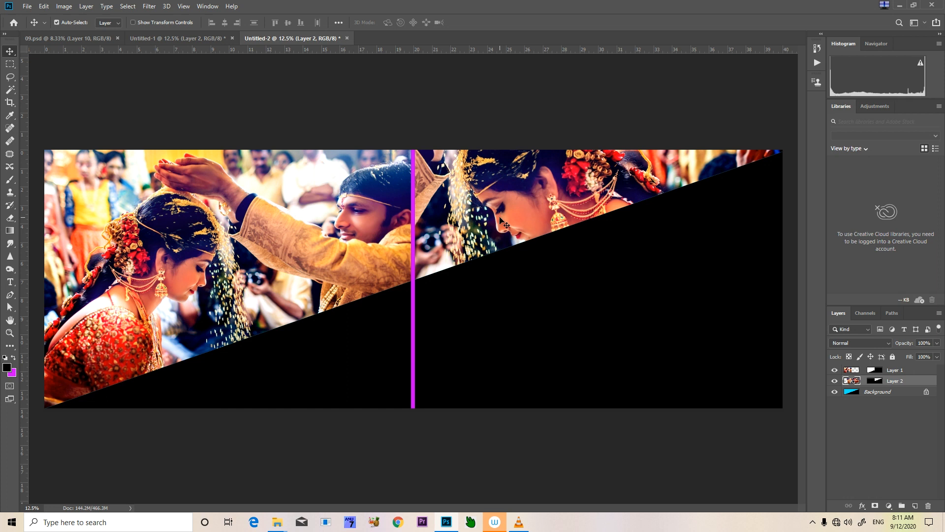
Scale the bride photo on Layer 2 down to about 79% and position it inside the triangle right of the magenta strip
key(ctrl+t)
drag(168, 461, 306, 355)
right_click(314, 354)
click(531, 195)
drag(562, 174, 512, 224)
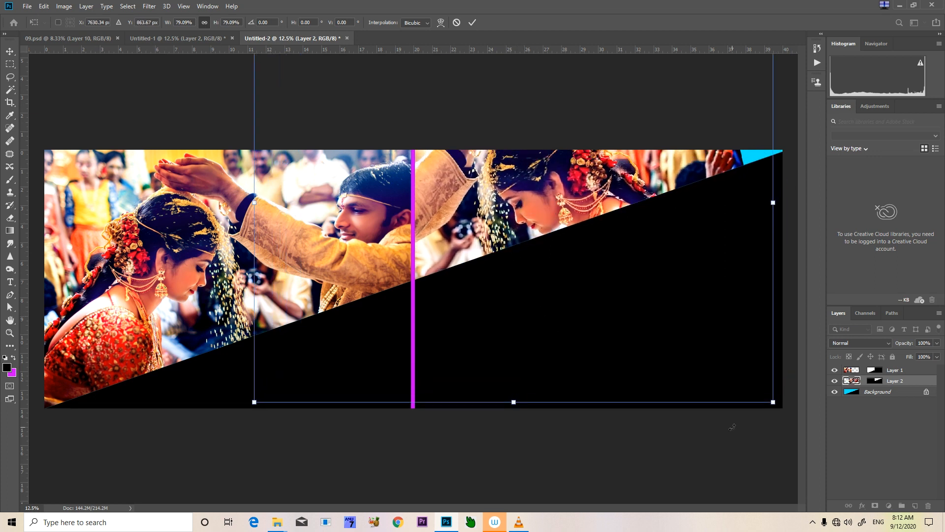
drag(783, 428, 801, 409)
key(Return)
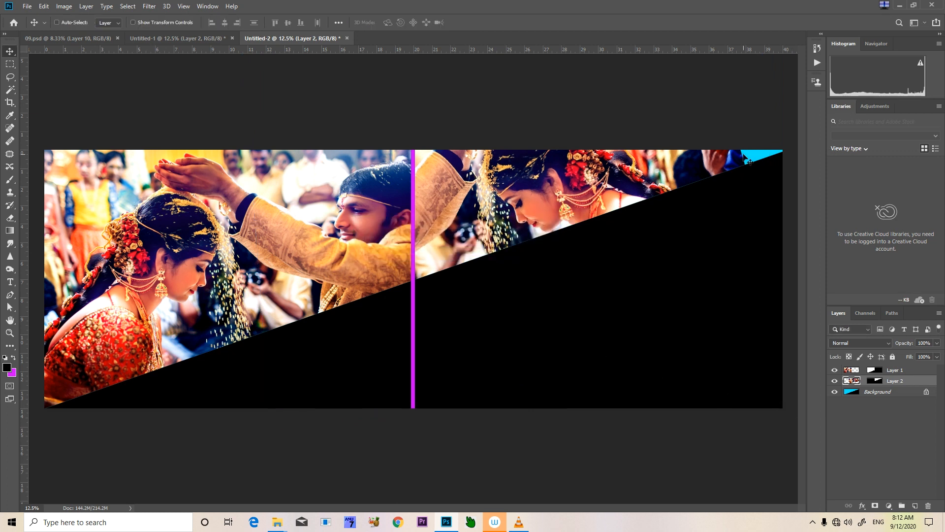
drag(687, 162, 678, 162)
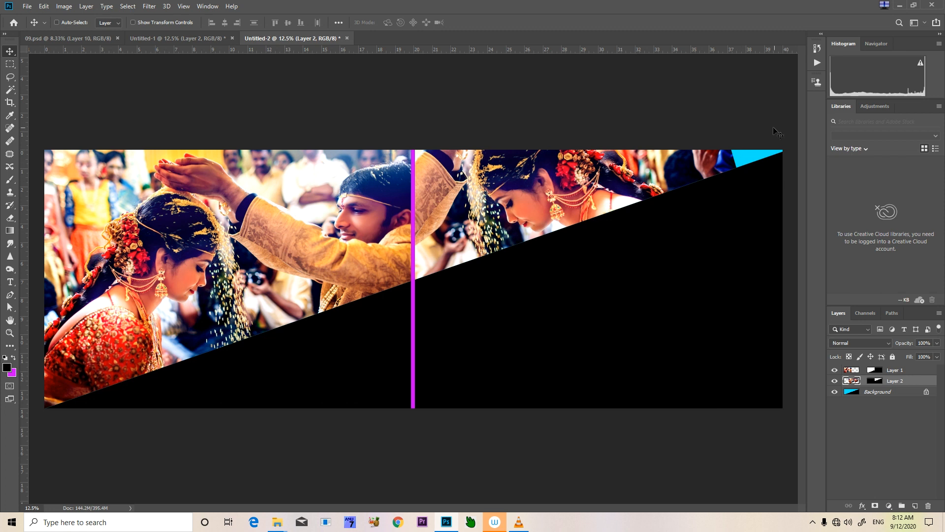
Duplicate Layer 2 and transform the original beneath the copy so its photo covers the remaining cyan corner at the far right
key(ctrl+j)
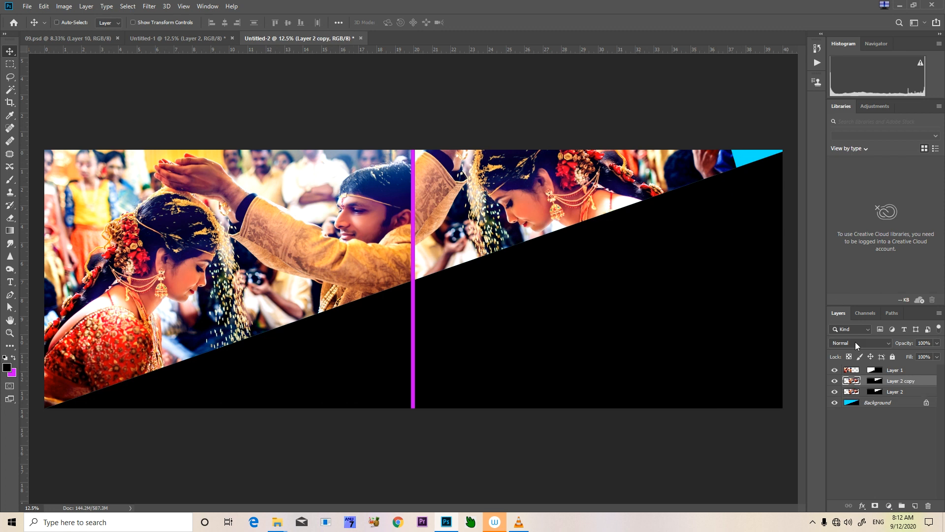
click(897, 393)
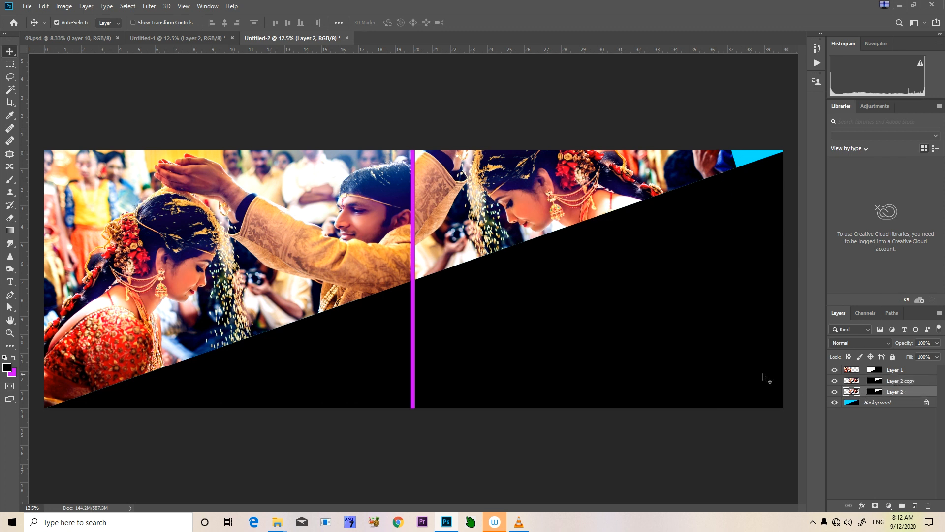
key(ctrl+t)
drag(772, 187, 847, 208)
key(Return)
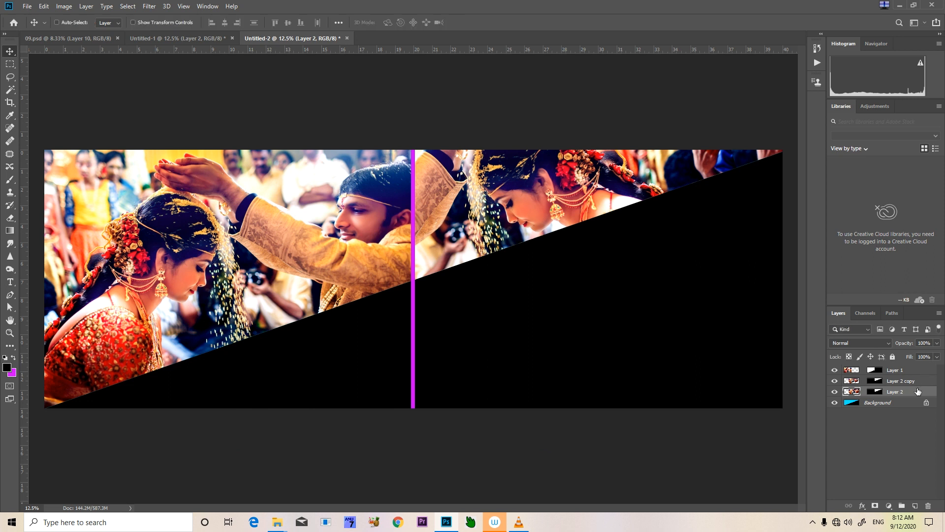
Merge Layer 2 with its copy, load the merged photo as a selection and add a layer mask that reveals the selected area
shift+click(917, 382)
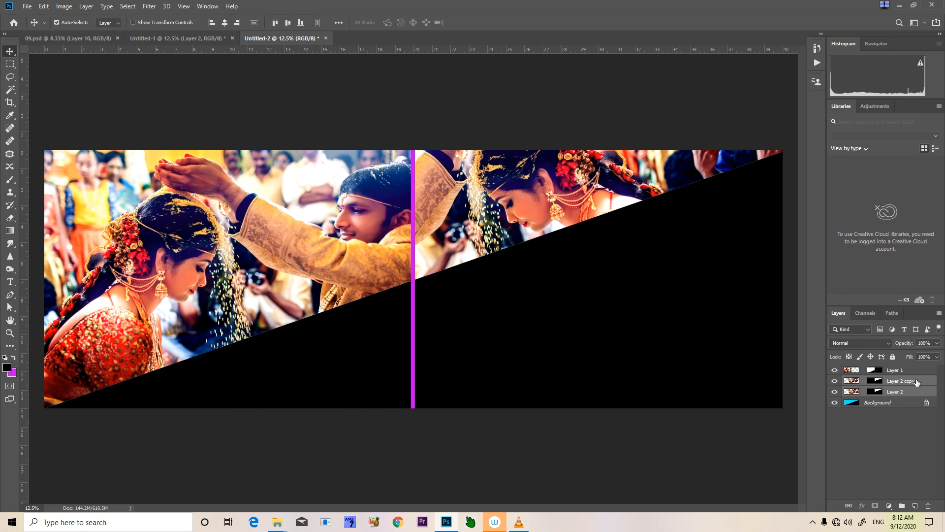
key(ctrl+e)
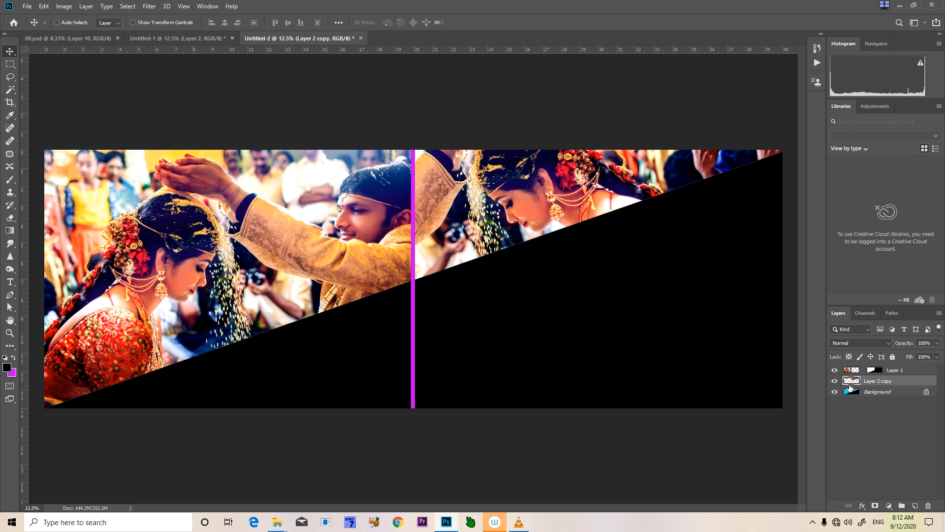
ctrl+click(850, 382)
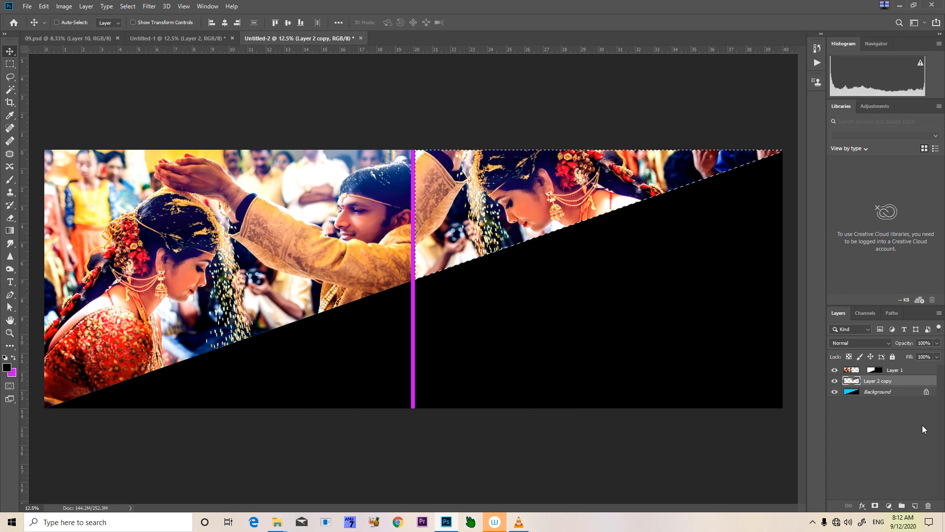
alt+double_click(874, 506)
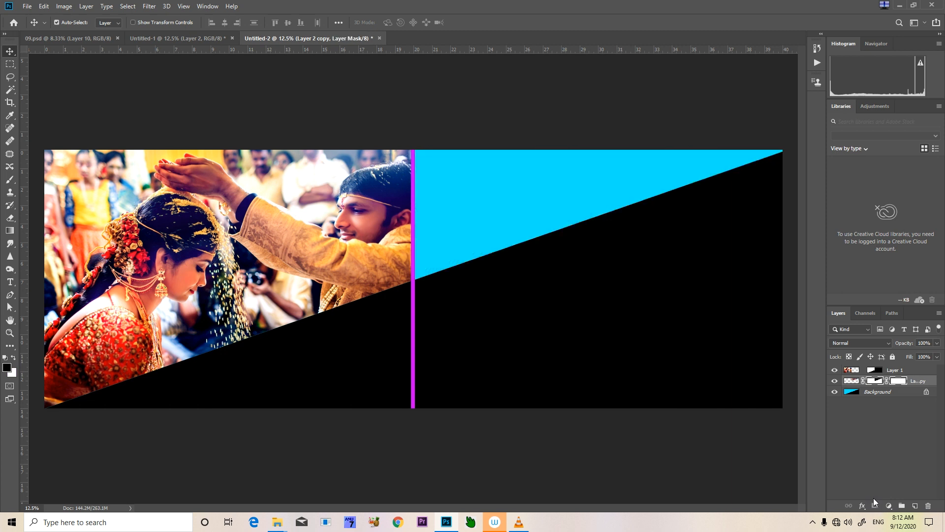
key(ctrl+z)
key(ctrl+i)
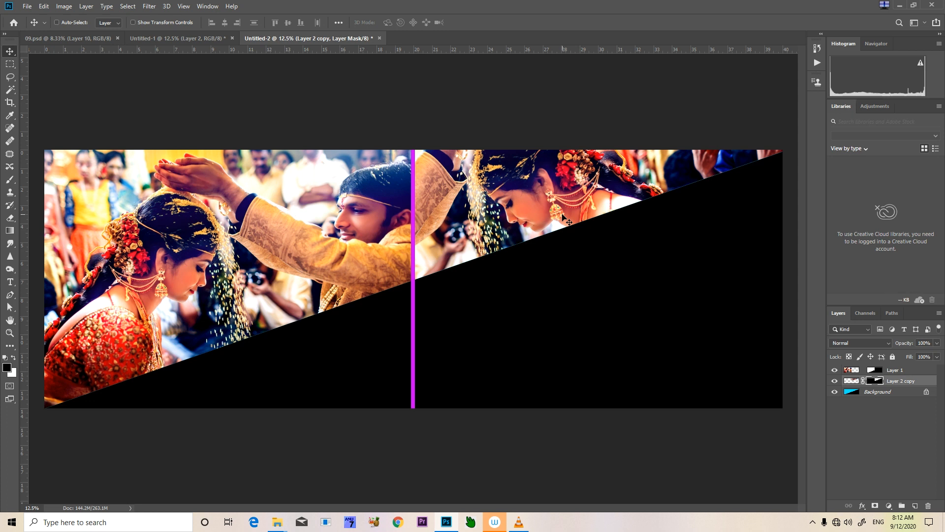
Hide Layer 2 in Untitled-1 and select Layer 3, the couple photo beneath the tilted one
click(160, 38)
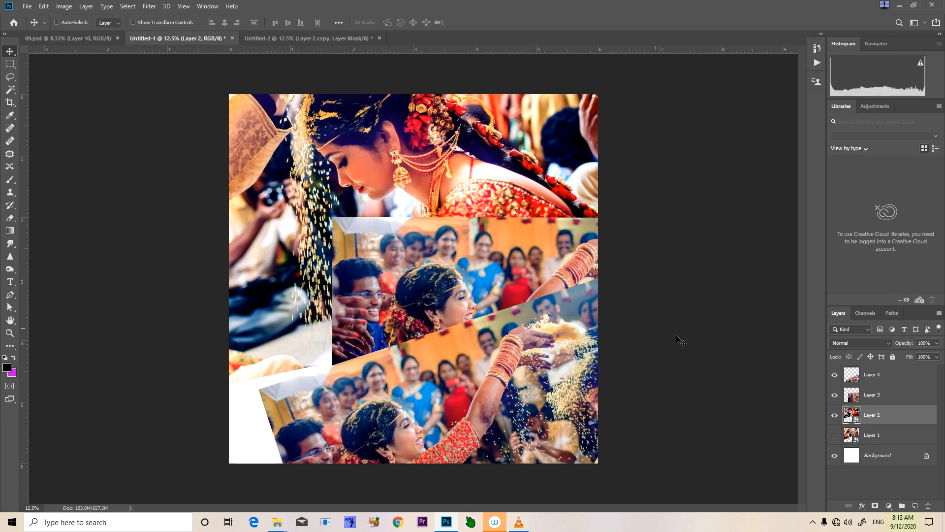
click(834, 416)
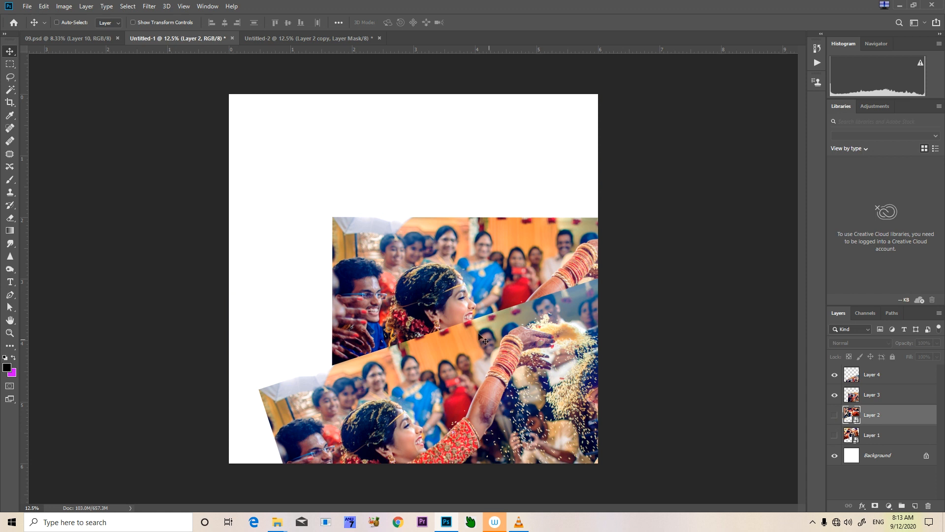
right_click(421, 304)
click(445, 302)
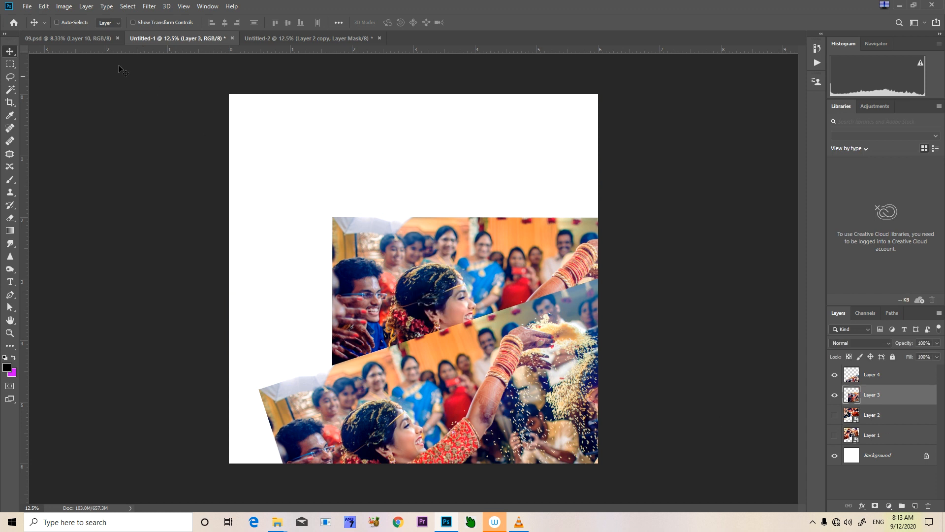
Check 09.psd for the third photo and move Layer 3 up and to the left in Untitled-1 so the couple is in view
click(68, 39)
click(169, 38)
right_click(433, 248)
click(445, 255)
drag(440, 256, 202, 127)
drag(388, 244, 424, 243)
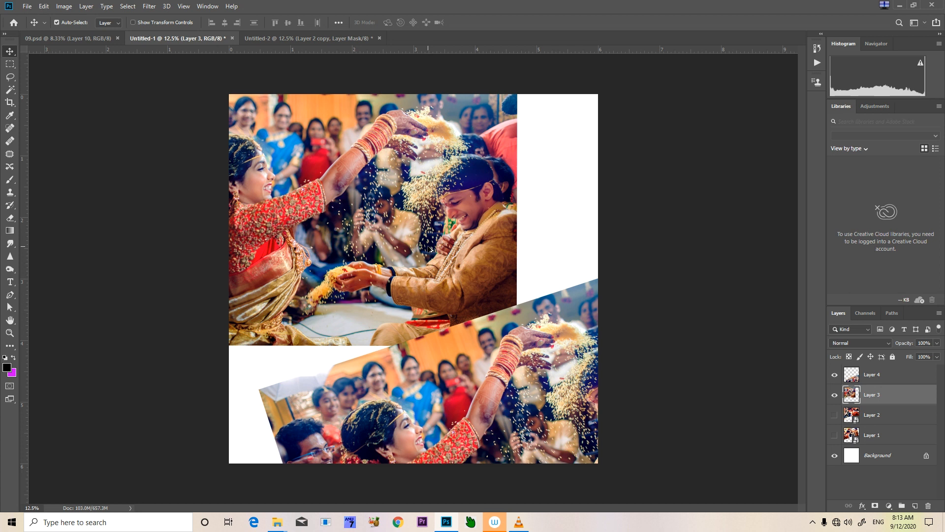
Apply Levels to Layer 3 with input values 10, 1.20 and about 231
key(ctrl+l)
drag(585, 377, 578, 376)
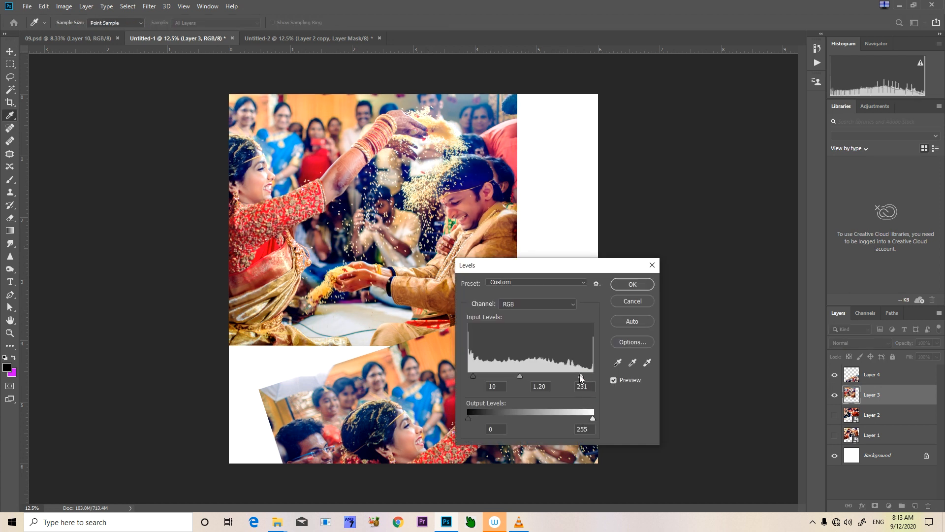
click(629, 285)
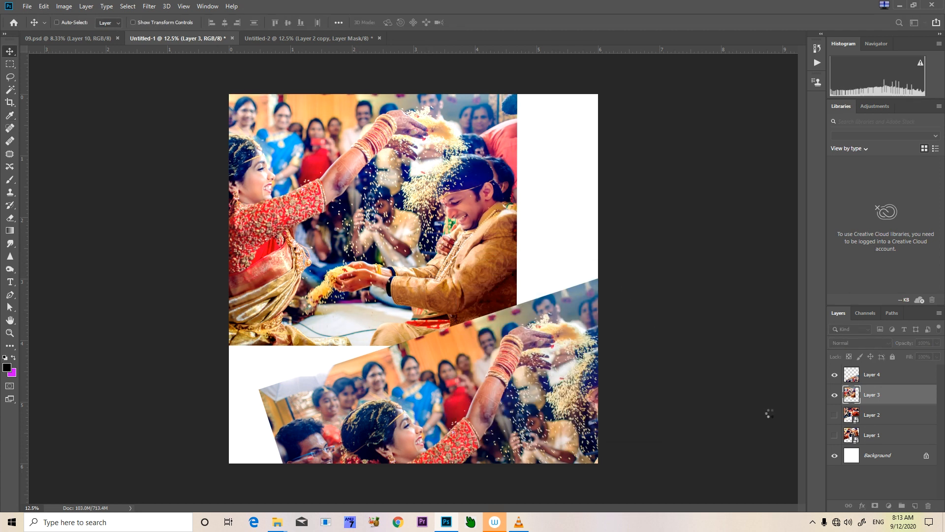
Convert Layer 3 to a Smart Object, load its outline as a selection, copy the full couple photo and deselect
right_click(853, 401)
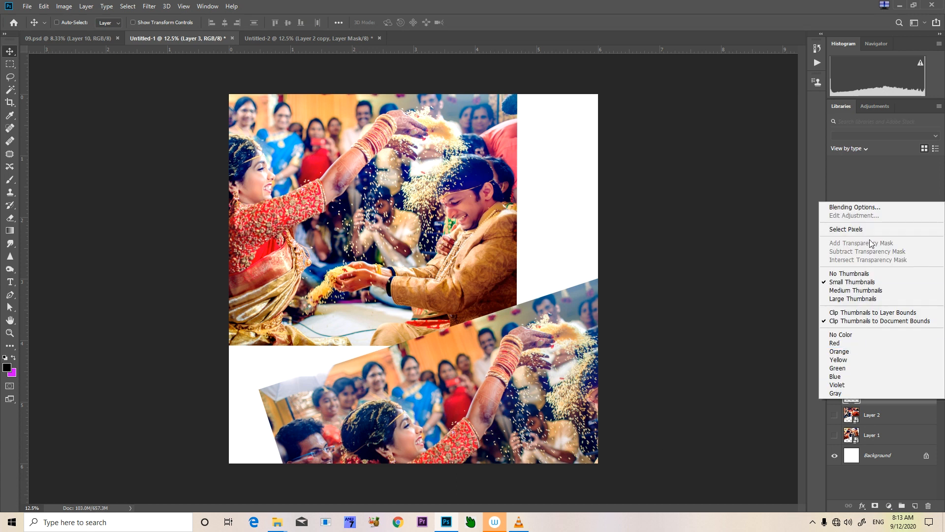
click(788, 229)
right_click(905, 398)
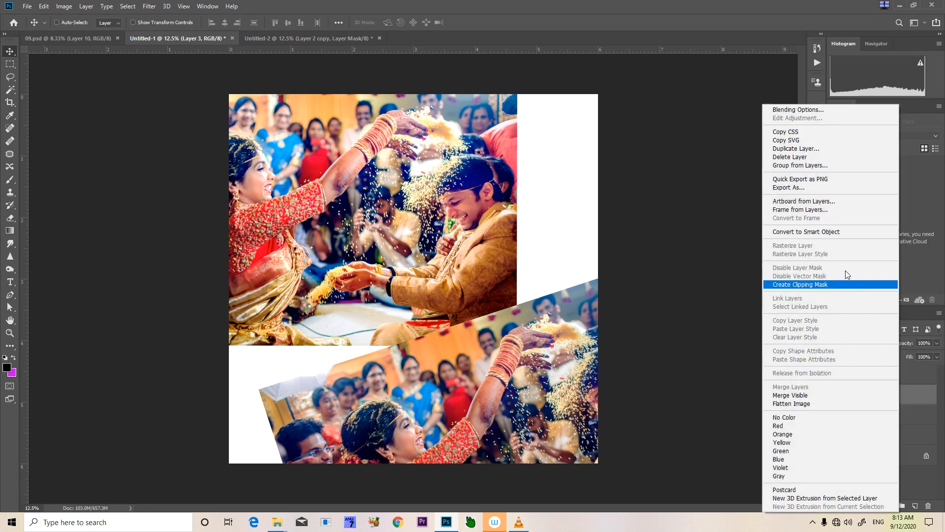
click(839, 233)
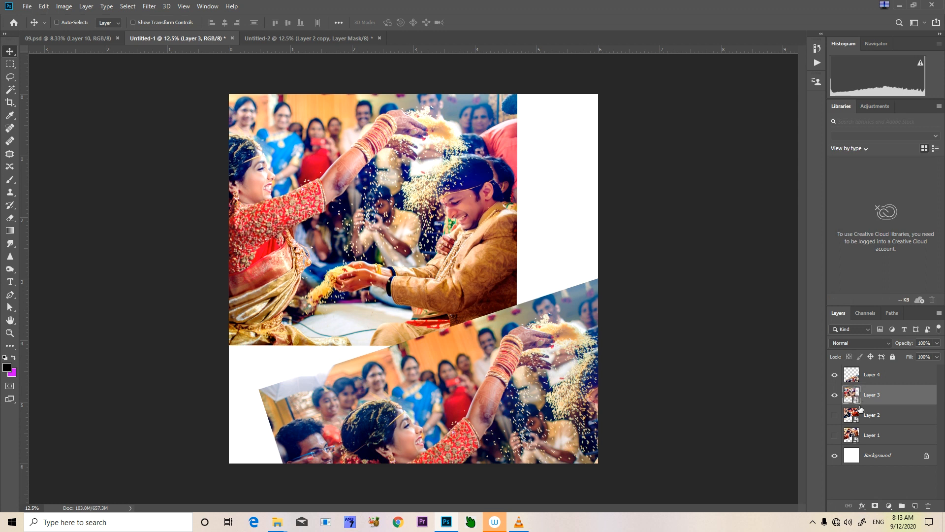
ctrl+click(847, 394)
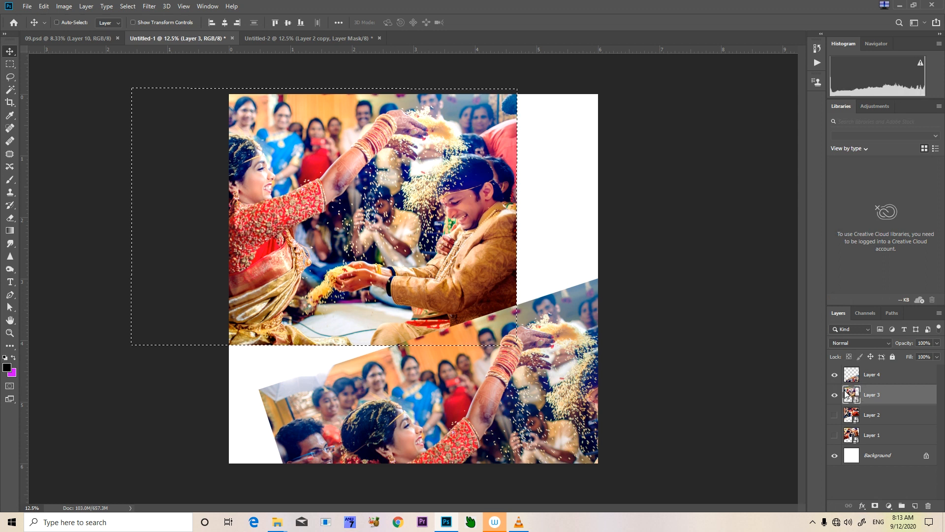
key(ctrl+d)
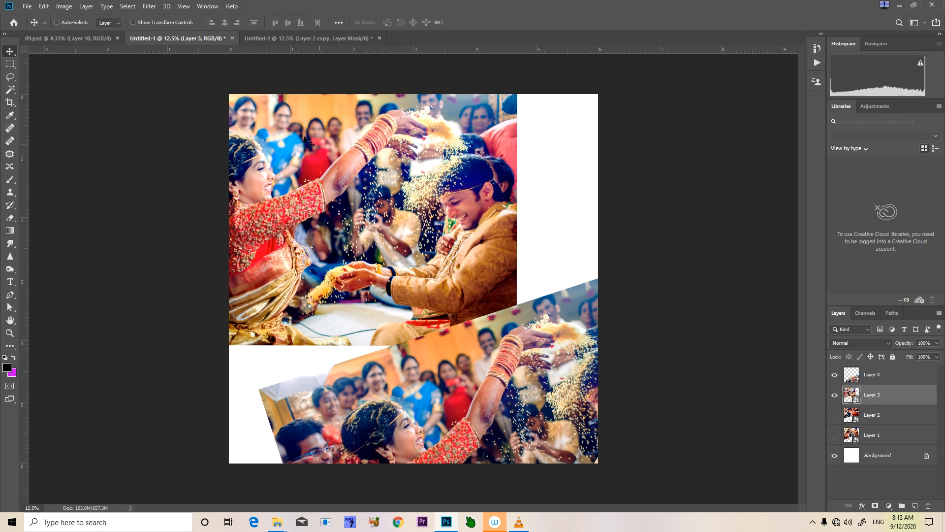
Select the black area left of the magenta strip on the Background of Untitled-2 with the Magic Wand
click(264, 39)
right_click(345, 344)
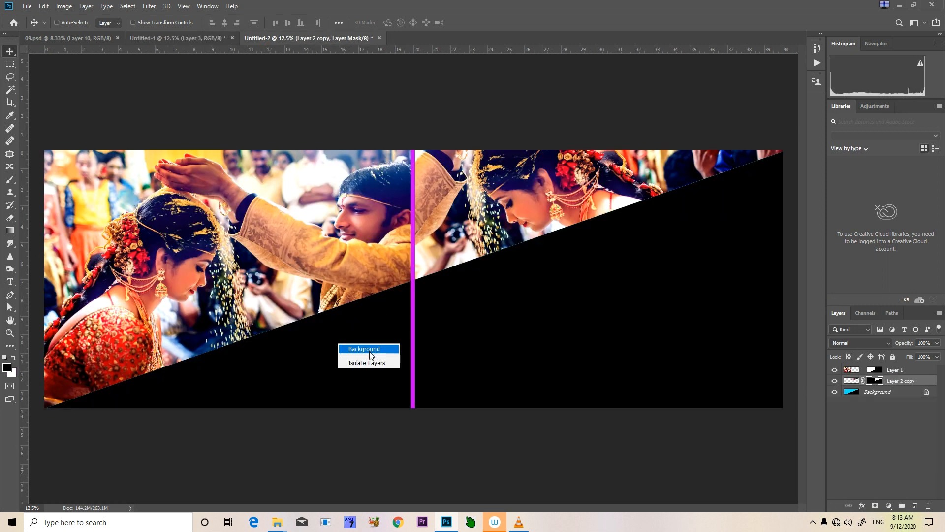
click(370, 349)
key(w)
click(364, 352)
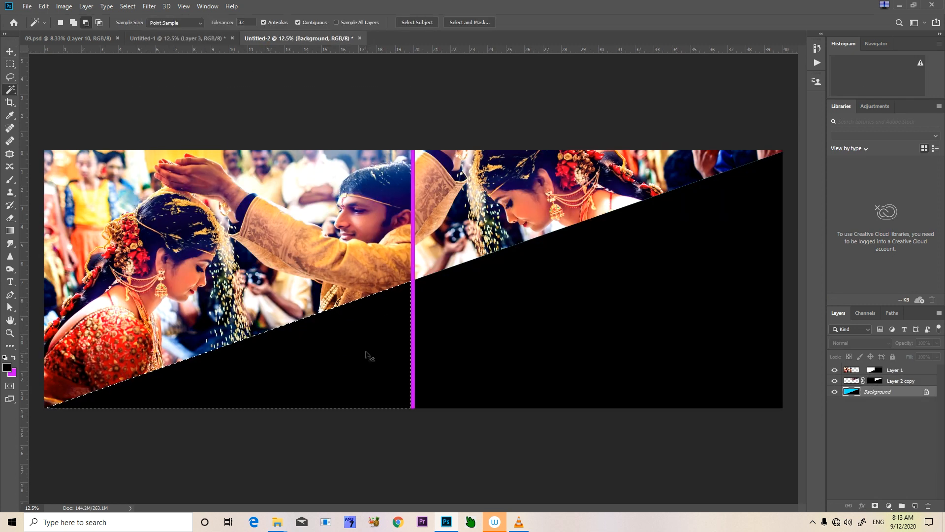
Paste the copied couple photo inside the selected black area and move it down within its mask
key(ctrl+shift+alt+v)
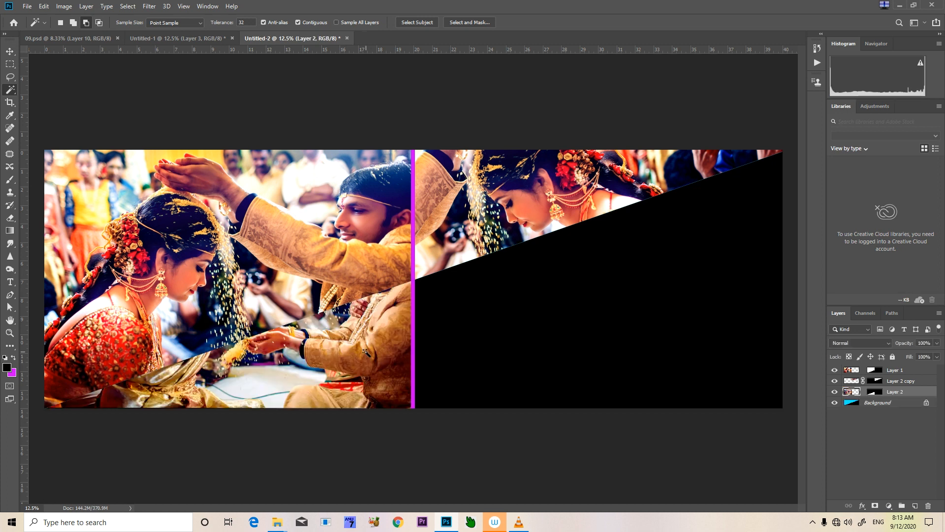
key(v)
drag(347, 354, 351, 416)
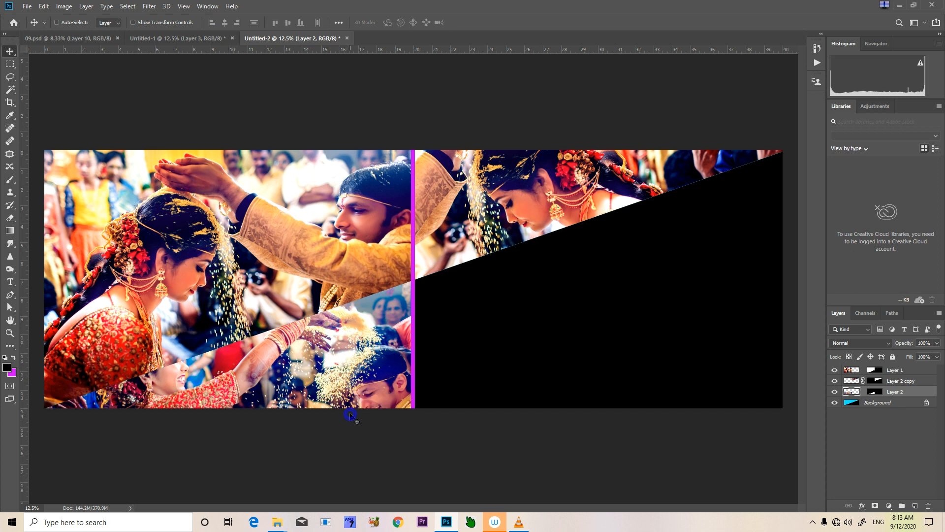
Scale the pasted couple photo to about 70.75% and move it to the right within its mask
key(ctrl+t)
drag(431, 283, 358, 416)
drag(295, 424, 384, 401)
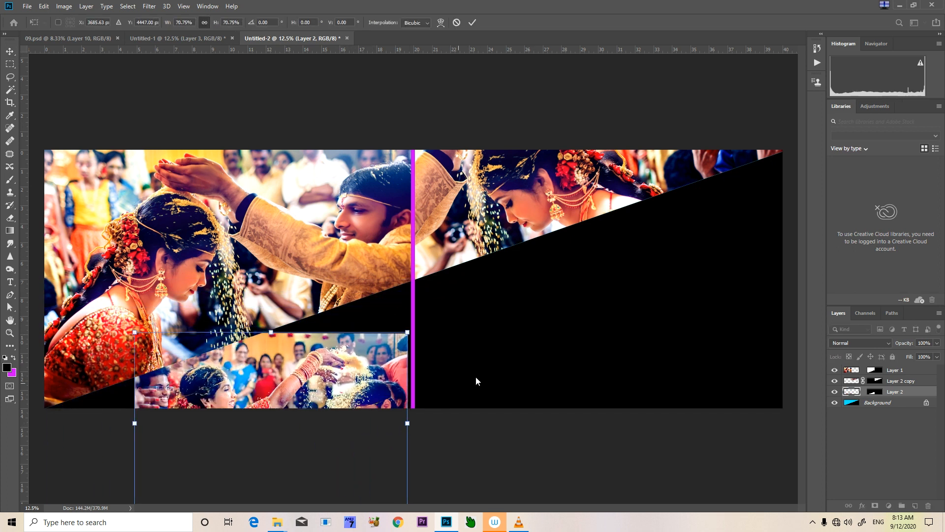
click(476, 322)
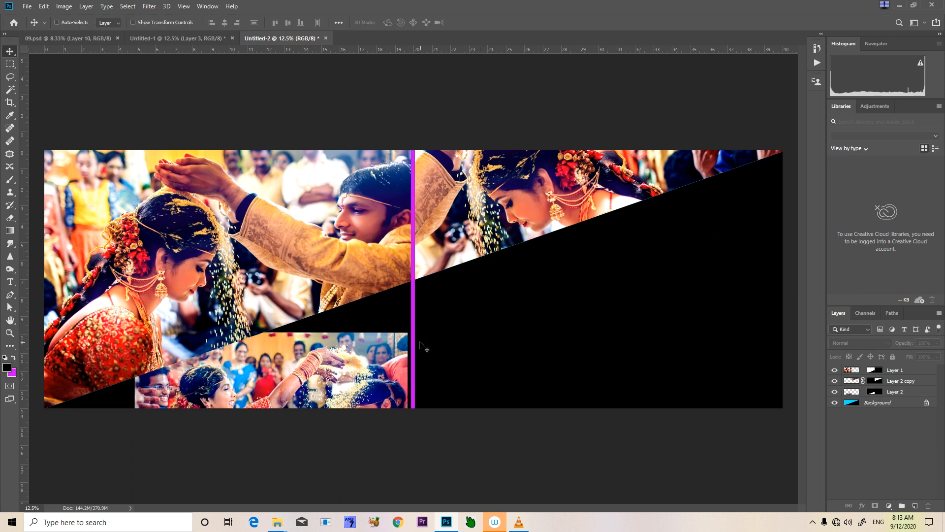
Rotate the couple photo on Layer 2 to about -14.24° and move it up and to the right along the diagonal edge
key(ctrl)
click(894, 371)
right_click(270, 372)
click(302, 382)
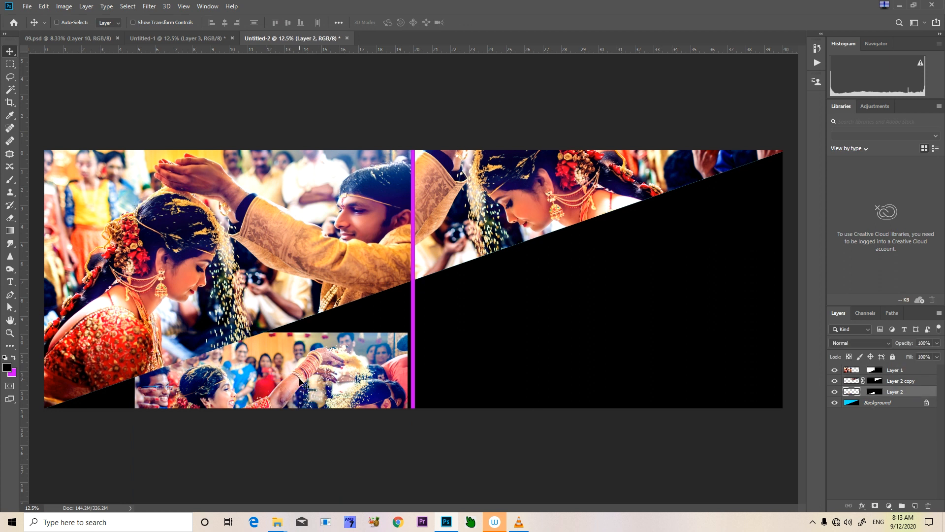
key(ctrl+t)
drag(129, 311, 121, 329)
drag(260, 377, 294, 341)
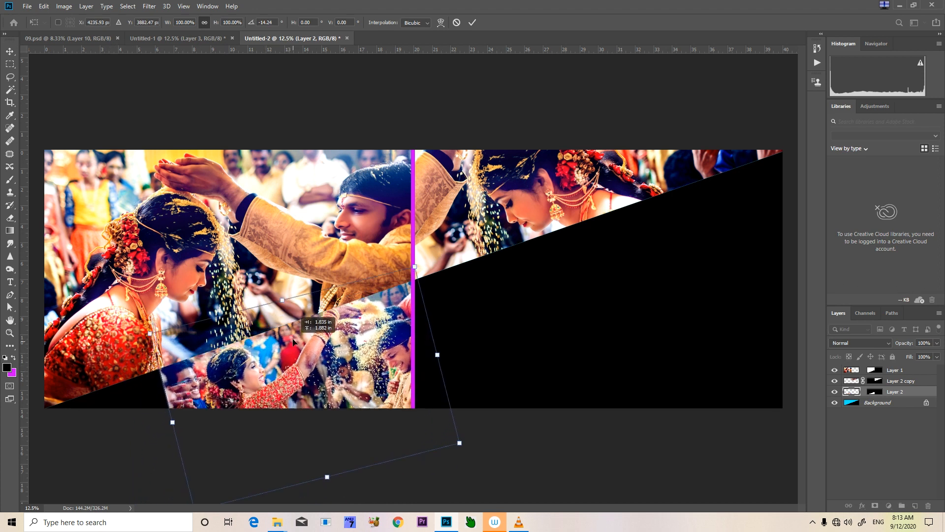
drag(383, 417, 376, 419)
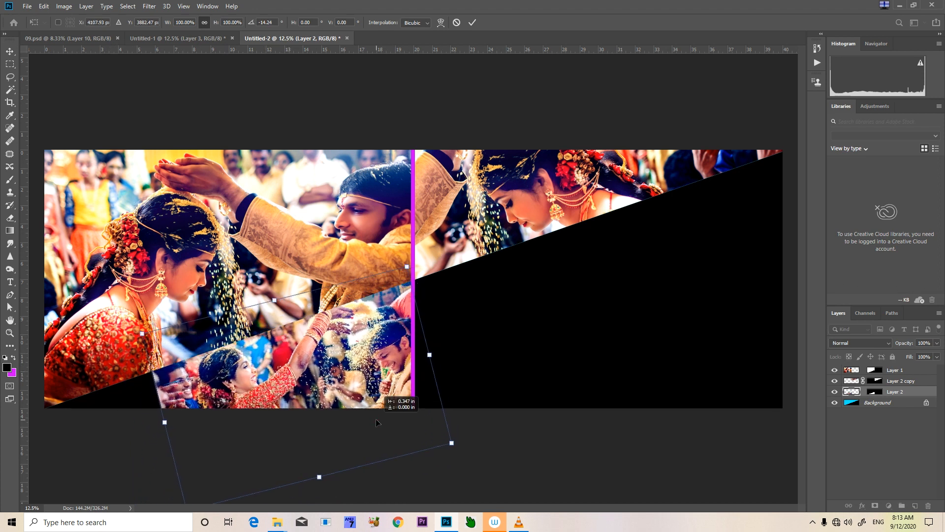
key(Return)
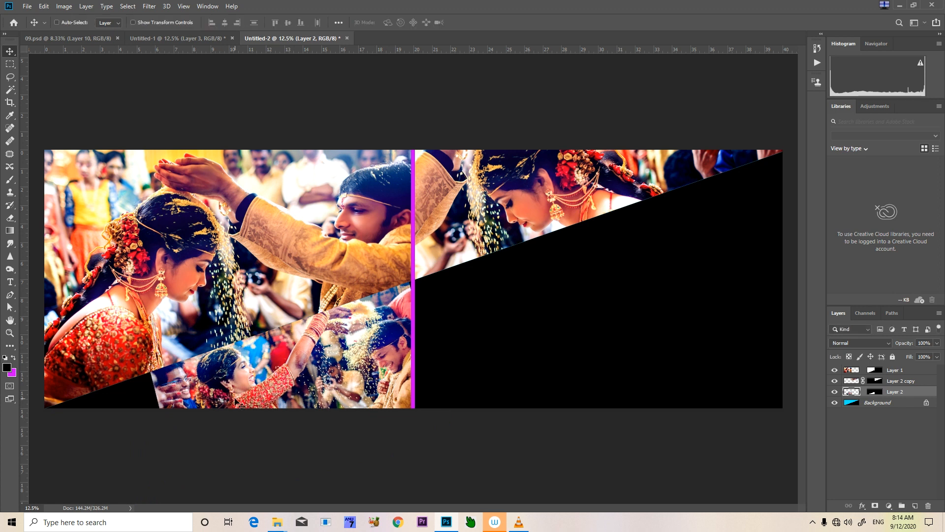
Duplicate the masked couple photo on Layer 2 and enlarge the original beneath it to cover the black lower-left corner of the spread
key(ctrl+j)
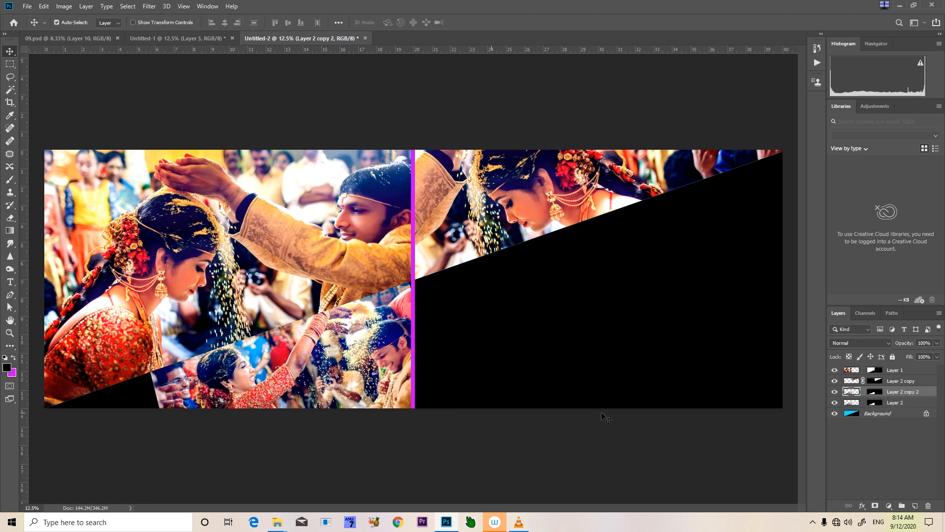
click(893, 403)
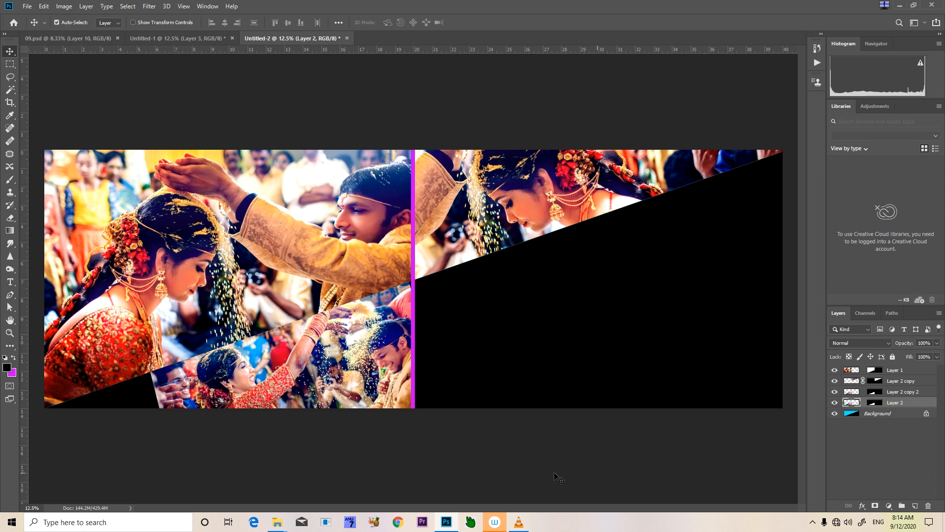
key(ctrl+t)
drag(142, 389, 2, 451)
key(Return)
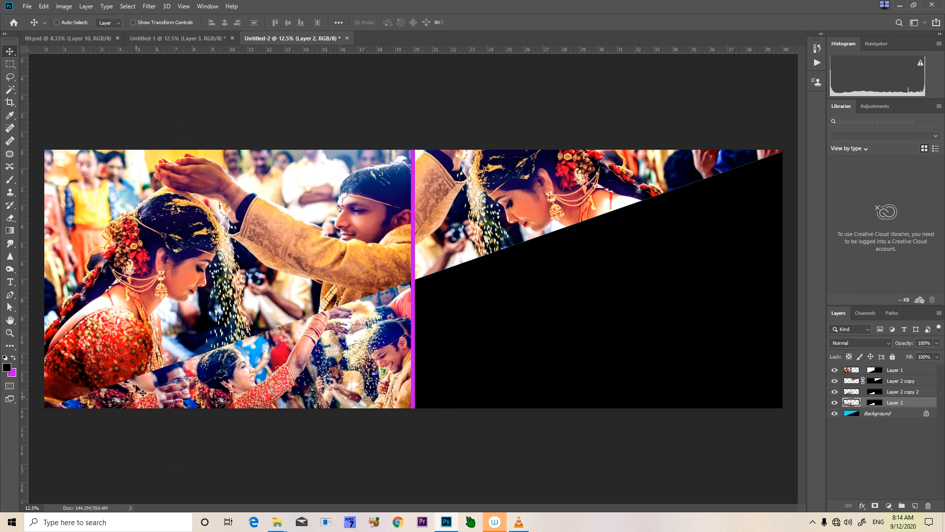
Apply a Gaussian Blur with a 23.5-pixel radius to the enlarged photo on Layer 2
click(150, 6)
mouse_move(246, 119)
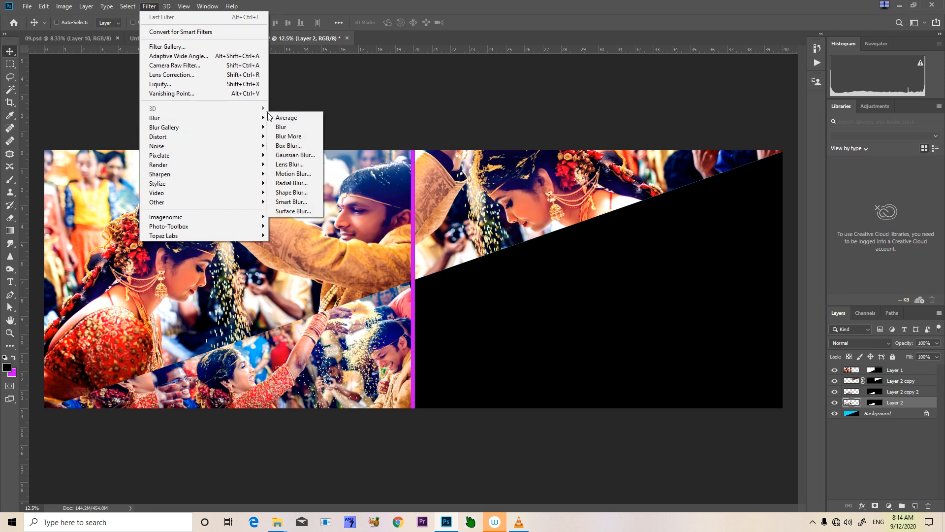
click(287, 157)
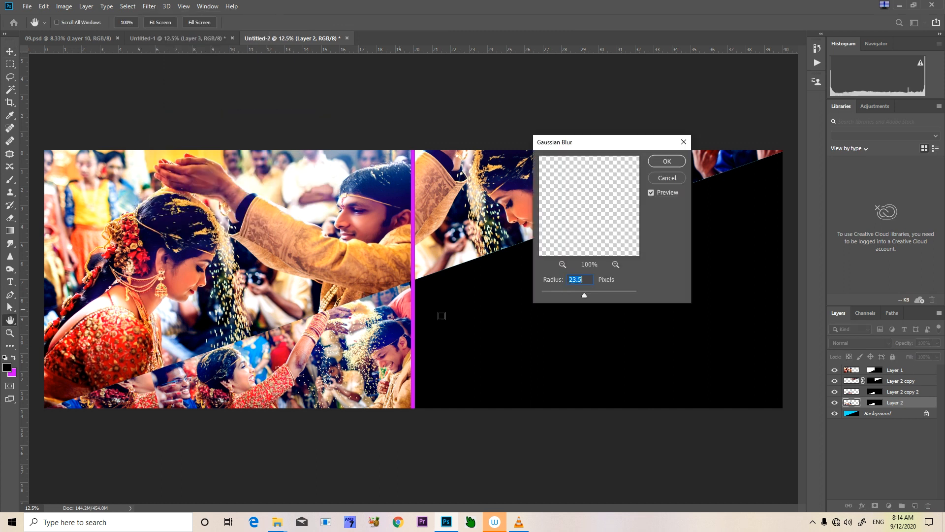
click(666, 161)
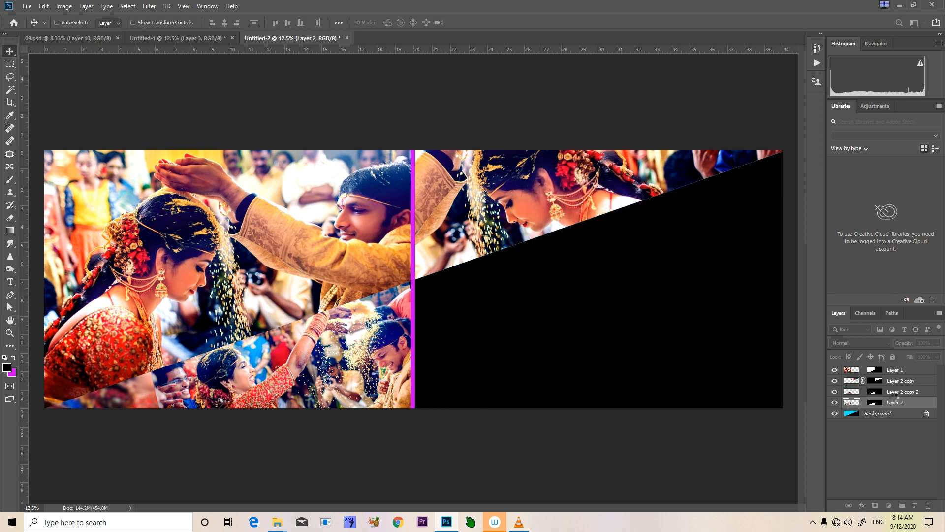
Paint black with an enlarged soft brush on the Layer 2 copy 2 mask to fade the photo's left edge into the blur
click(897, 392)
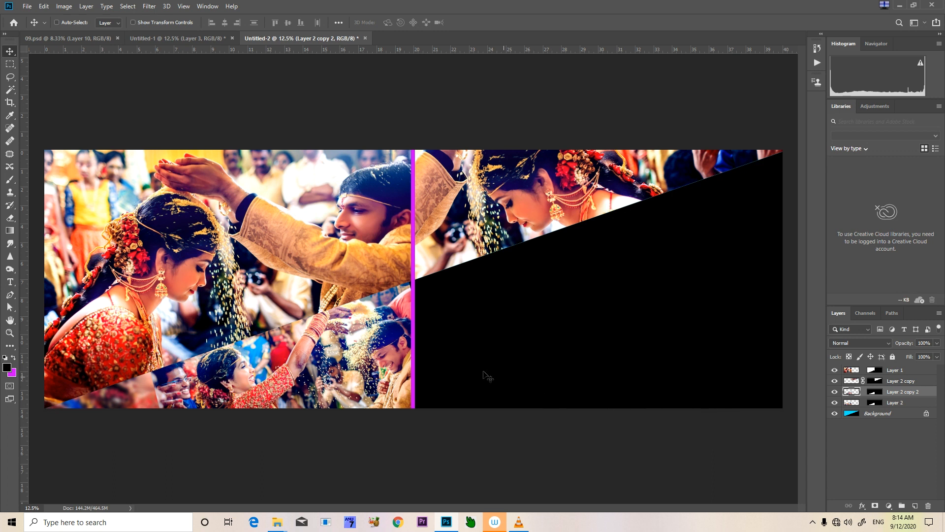
key(b)
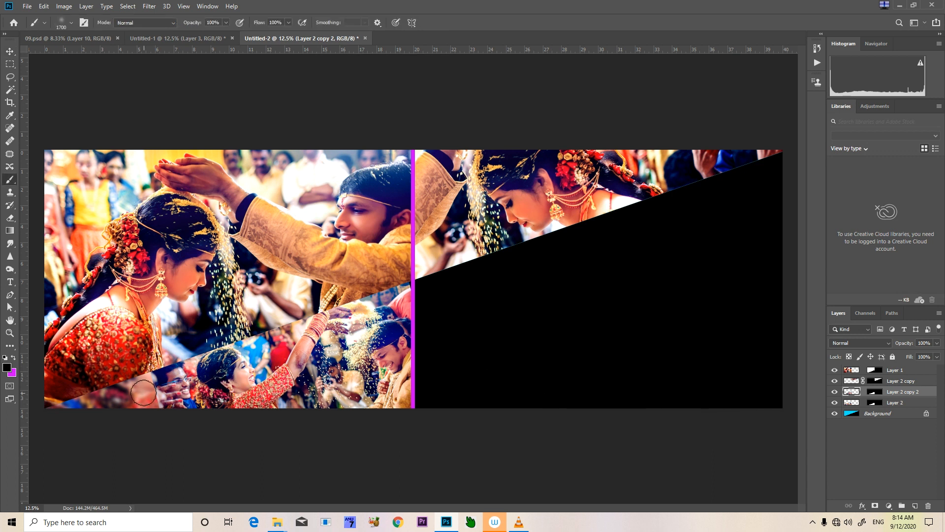
key(bracketright)
key(bracketright)
key(bracketright)
key(bracketright)
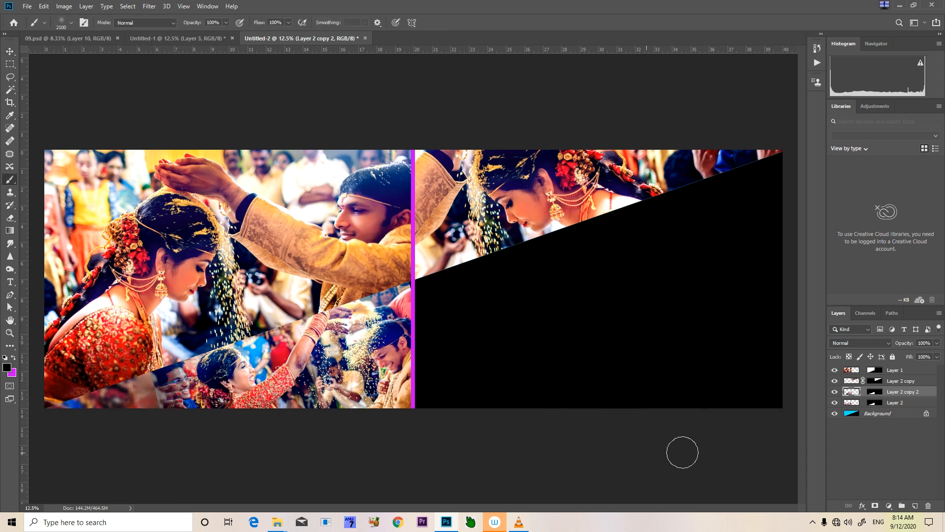
click(877, 393)
drag(154, 407, 167, 367)
click(161, 377)
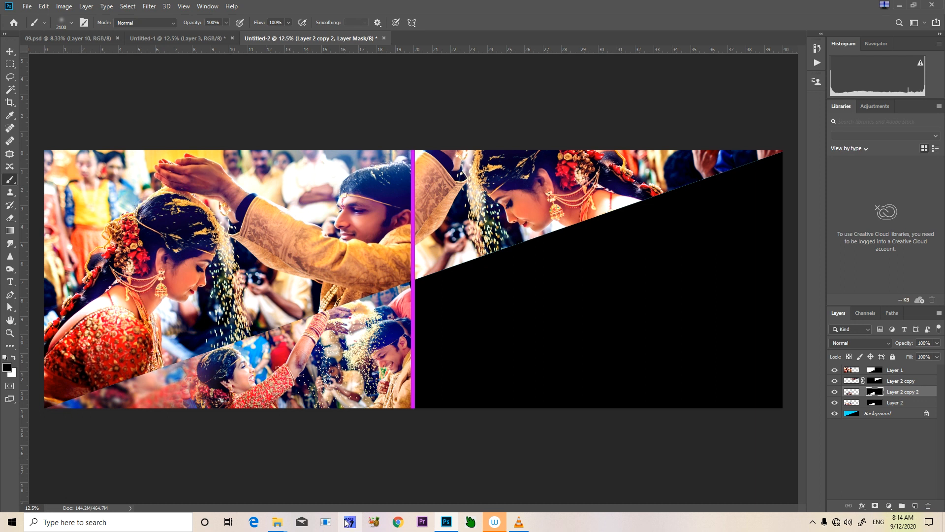
Shift the hue of the blurred photo on Layer 2 to +180 with Hue/Saturation
click(894, 404)
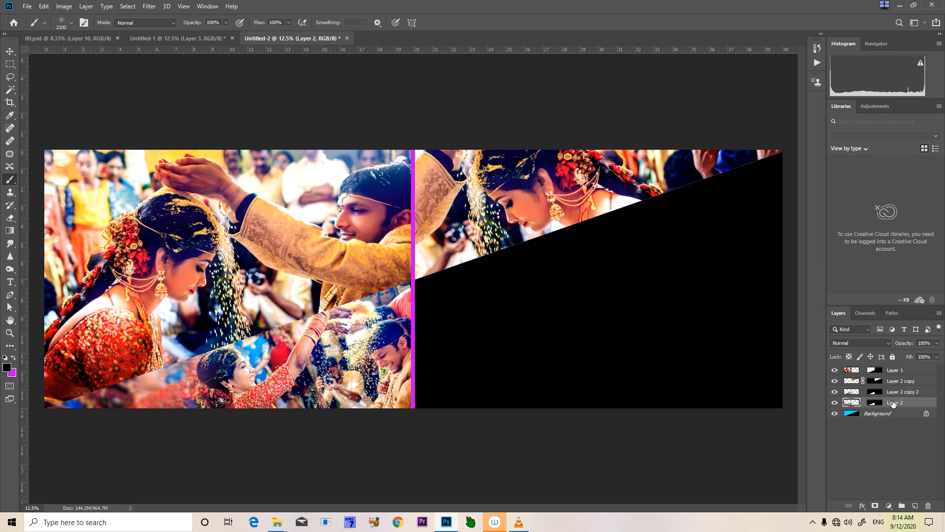
key(ctrl+u)
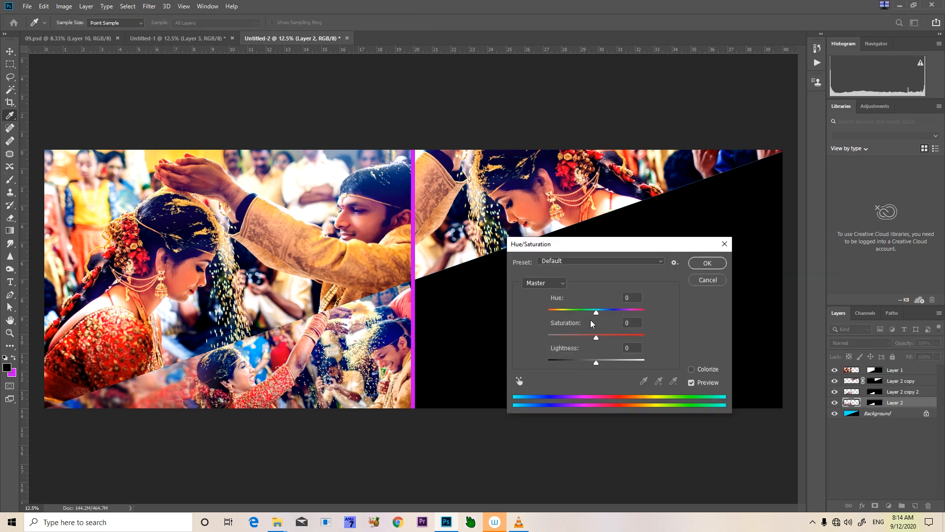
drag(600, 312, 654, 310)
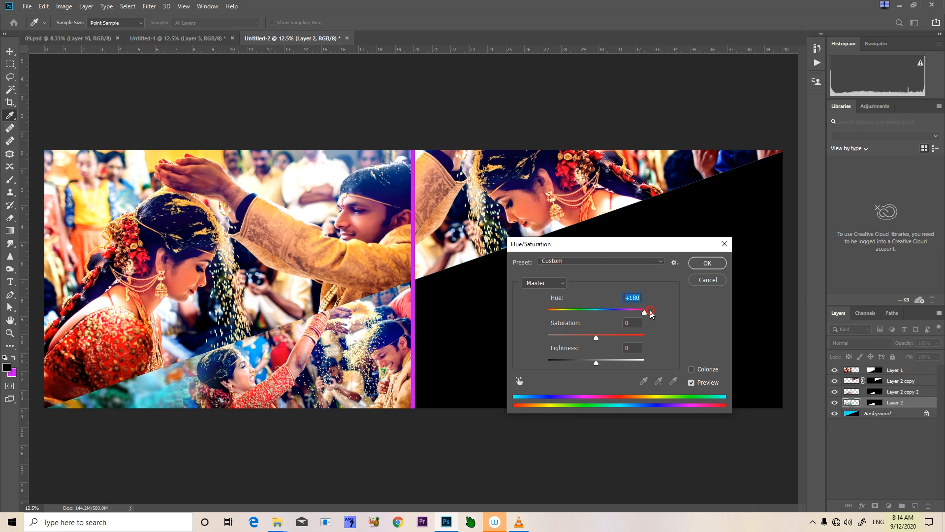
click(712, 263)
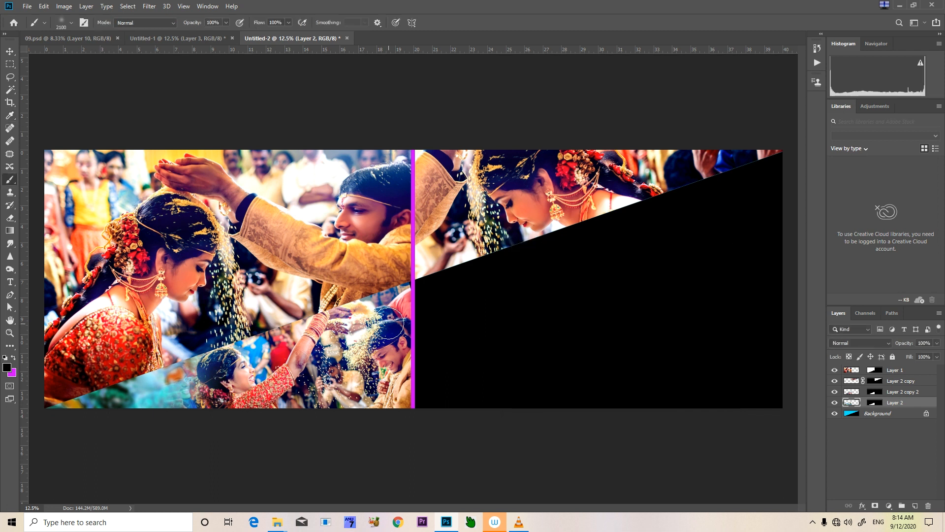
Hide Layer 3 in Untitled-1 and move the tilted couple photo on Layer 4 up the canvas
click(178, 39)
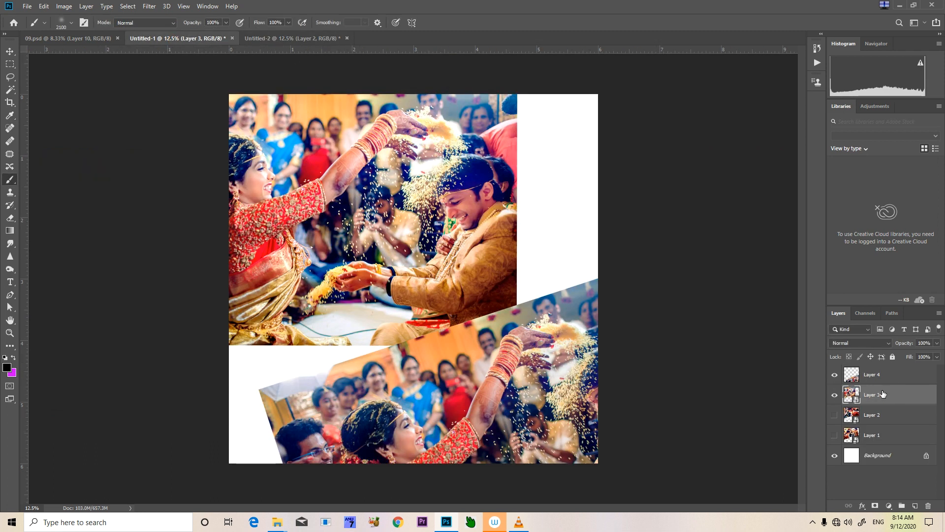
click(834, 395)
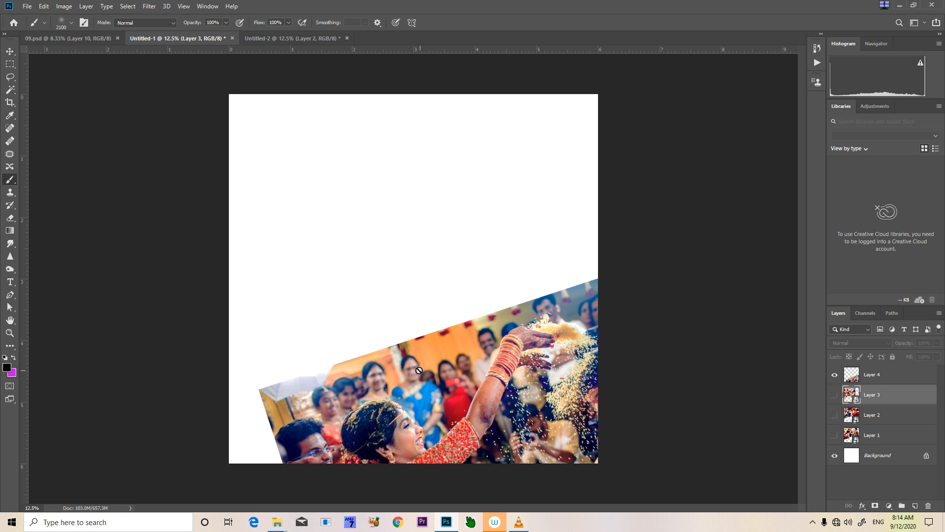
key(v)
right_click(405, 363)
click(419, 366)
drag(358, 366, 346, 241)
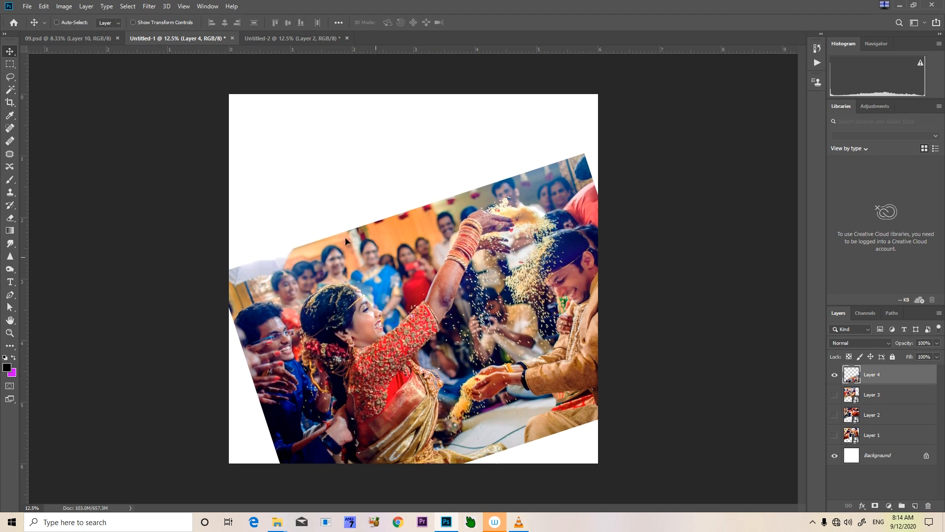
Check the 09.psd reference, convert Layer 4 in Untitled-1 to a Smart Object, and copy its full contents
click(85, 39)
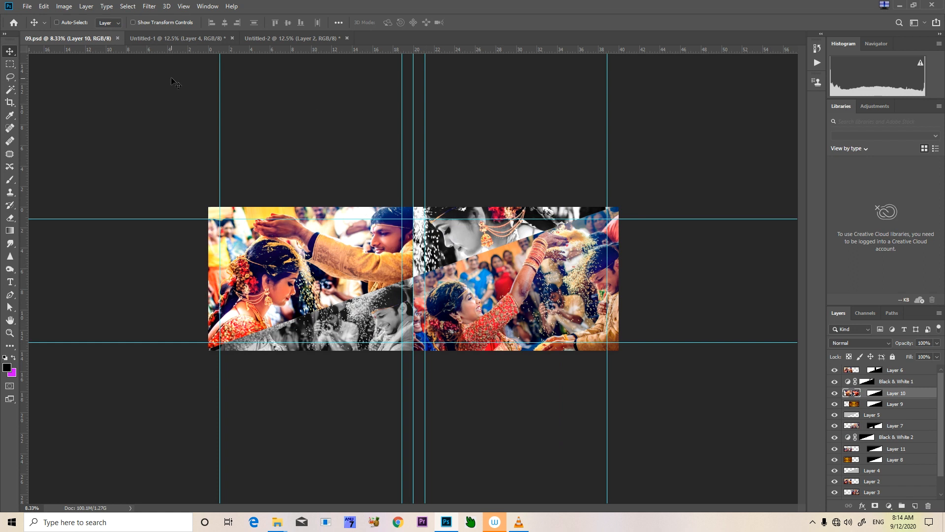
click(204, 41)
right_click(870, 375)
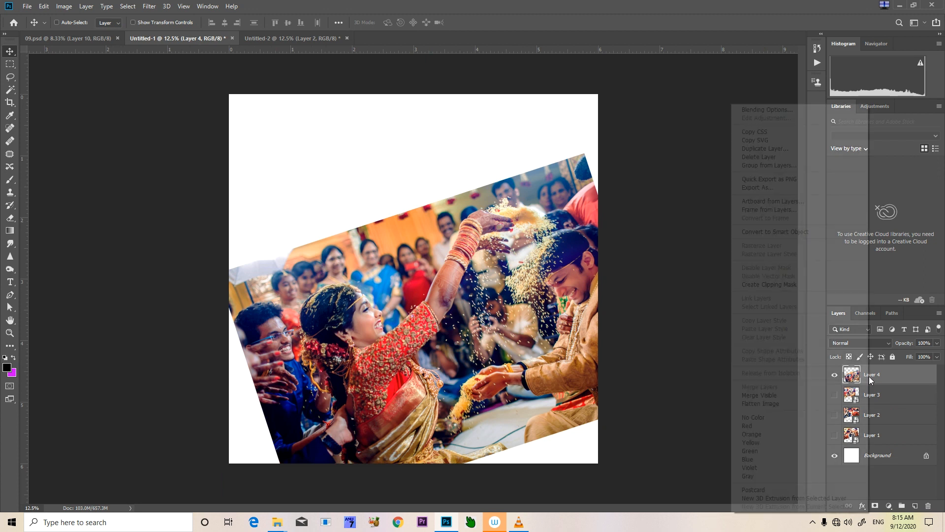
click(776, 231)
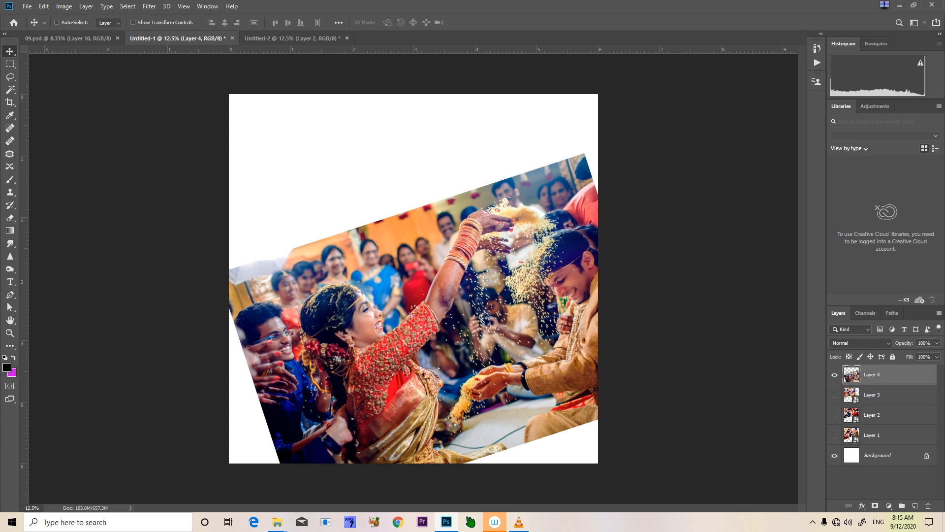
ctrl+click(851, 377)
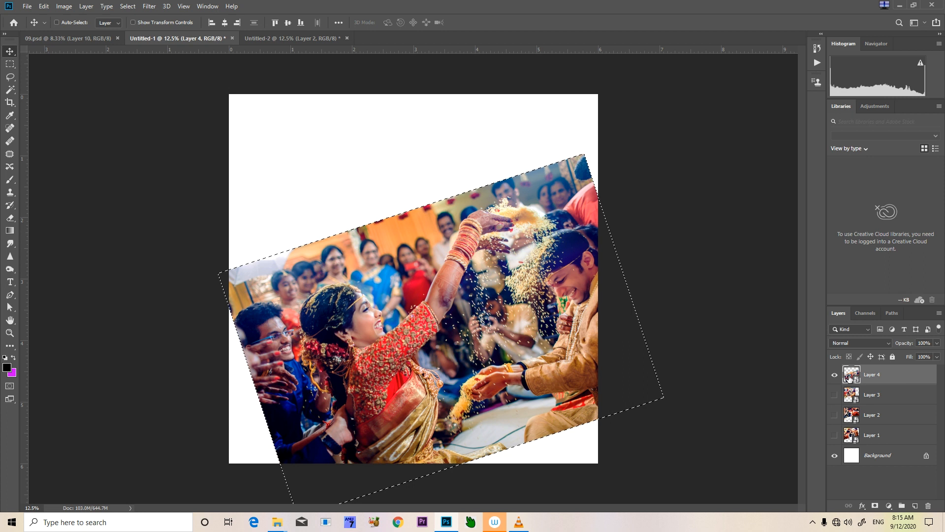
key(ctrl+d)
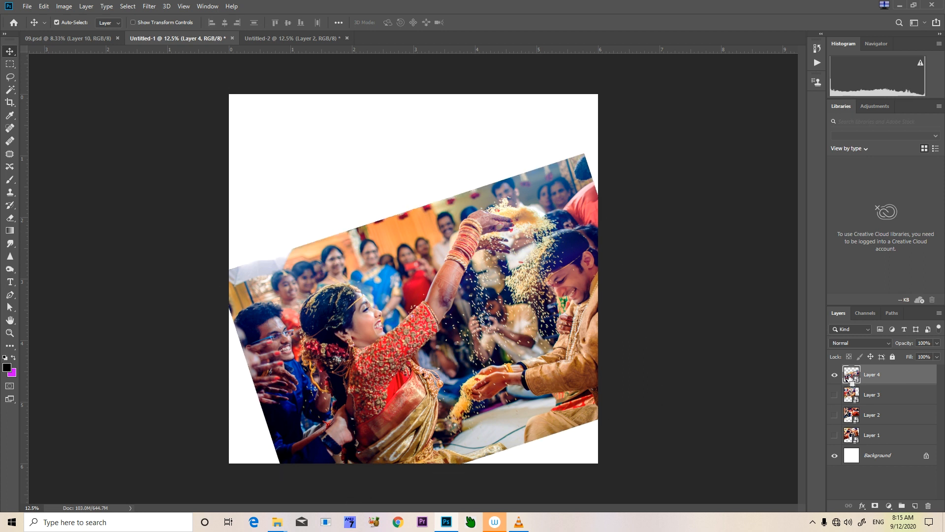
Select the black area right of the magenta strip on the Background of Untitled-2 with the Magic Wand
key(ctrl+Tab)
right_click(536, 318)
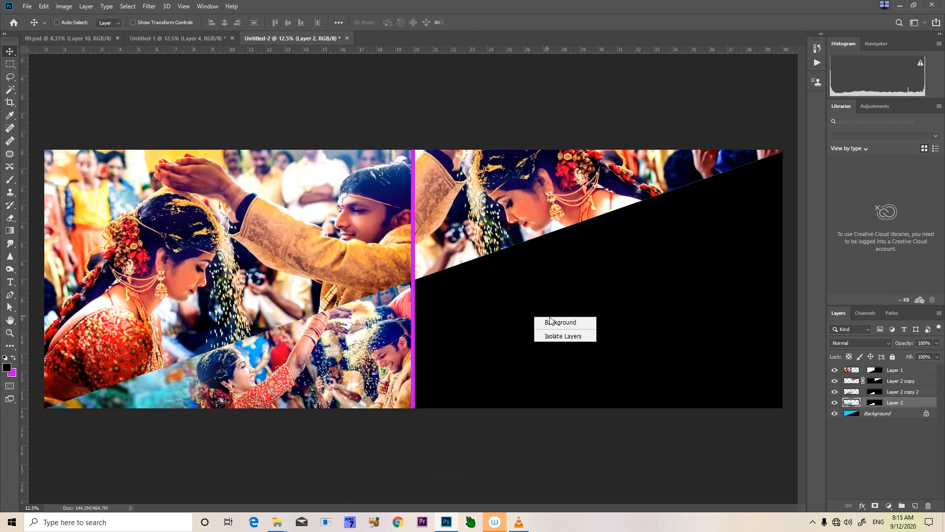
click(554, 323)
key(w)
click(552, 322)
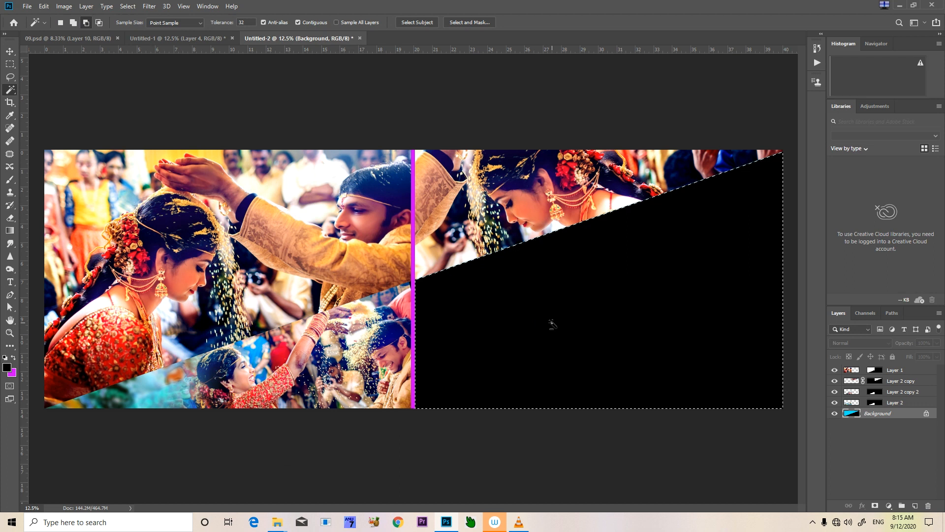
Paste the tilted couple photo inside the selected black area, align it along the diagonal edge, and scale it up slightly
key(ctrl+alt+shift+v)
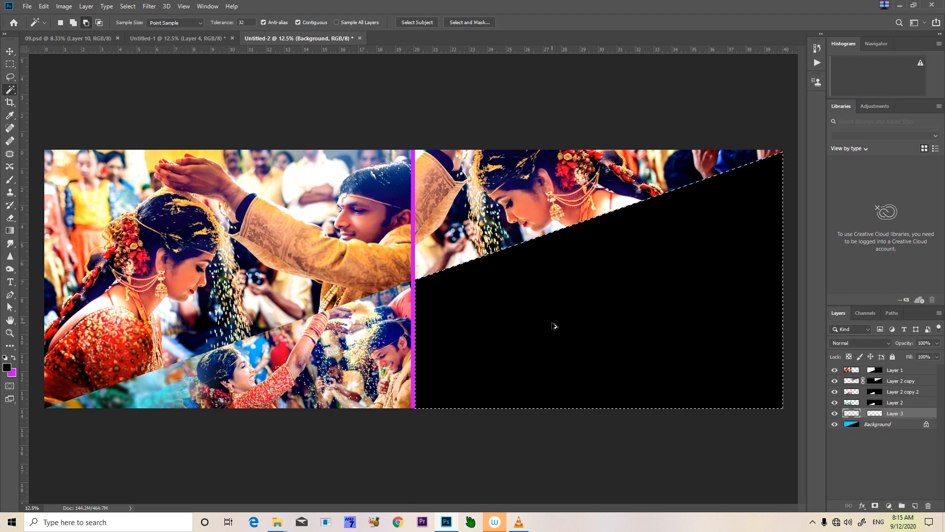
key(v)
drag(546, 320, 581, 335)
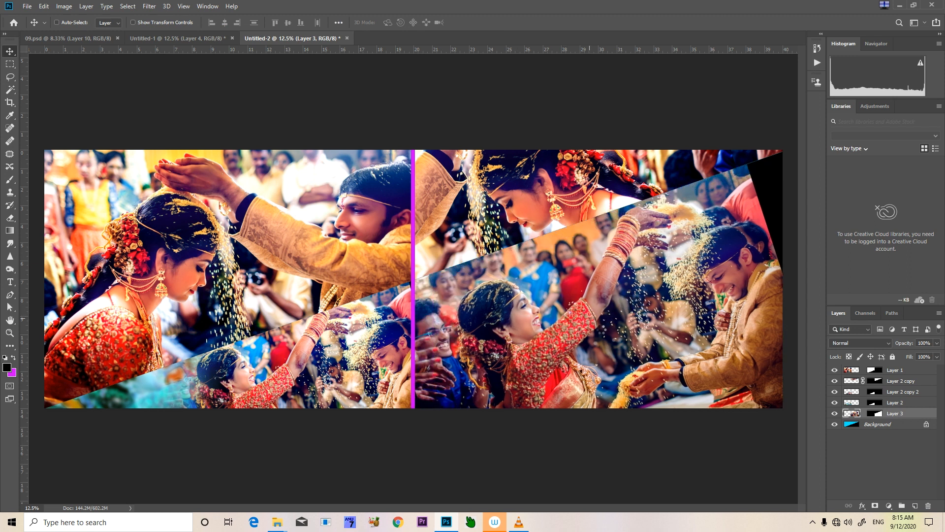
key(ctrl+t)
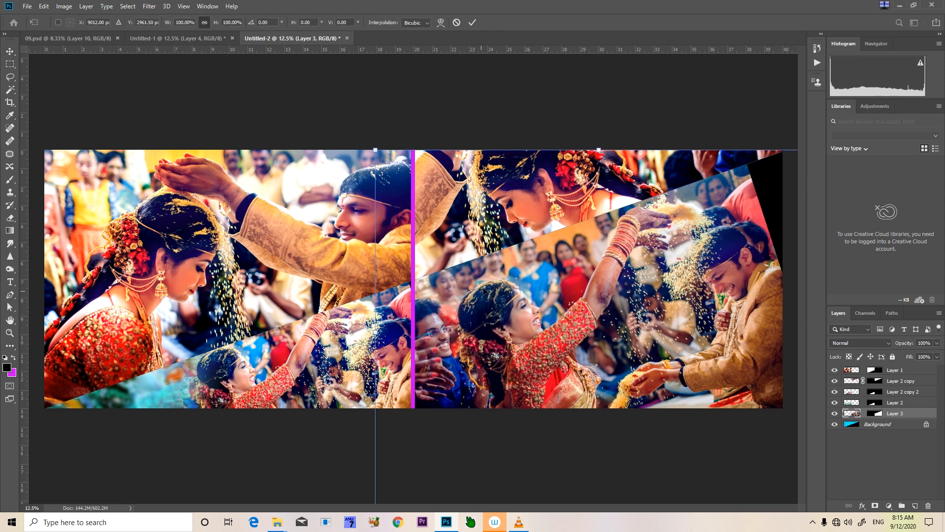
drag(373, 147, 342, 133)
key(Return)
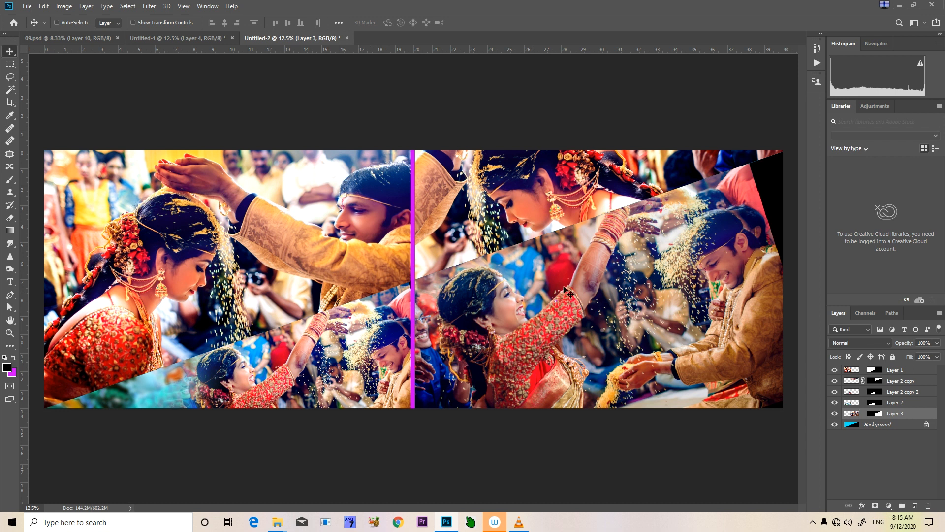
Move the Layer 3 couple photo to the right within its mask to cover the black strip at the spread's right edge
key(ctrl+minus)
right_click(590, 305)
click(595, 309)
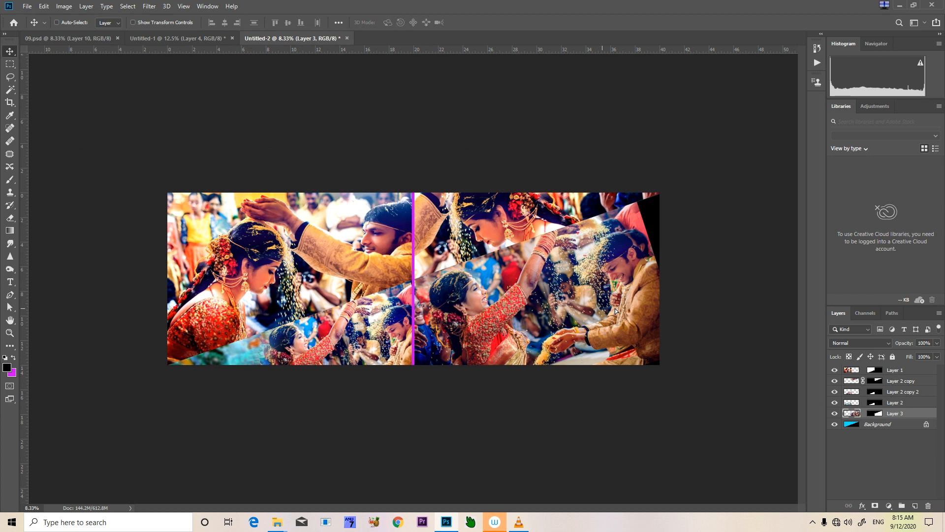
drag(600, 308, 619, 307)
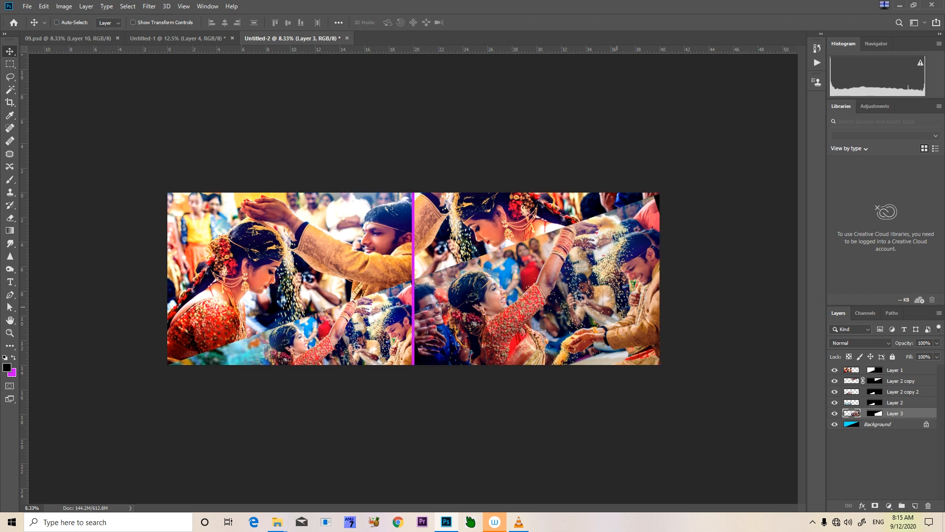
Enlarge the Layer 3 couple photo slightly and shift it down so it fills the section below the diagonal edge
key(ctrl+t)
mouse_move(727, 168)
mouse_down()
mouse_move(712, 181)
mouse_move(731, 179)
mouse_up()
drag(597, 303, 595, 311)
key(Return)
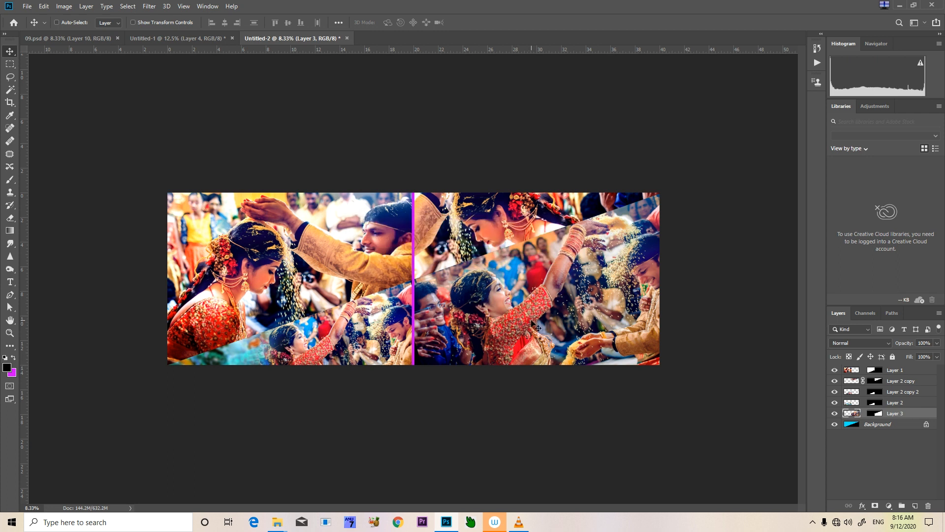
drag(532, 326, 528, 332)
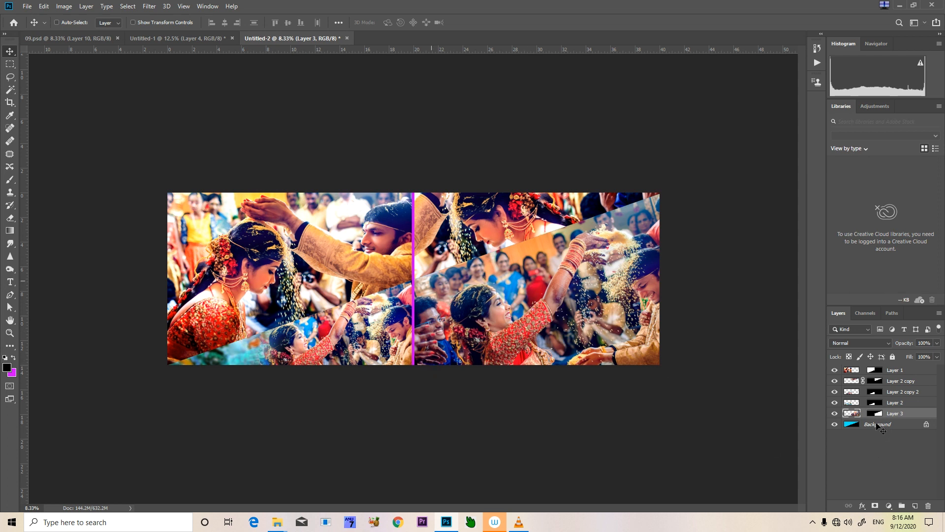
Toggle the Background layer's visibility off and on, and try to crop the Untitled-2 spread with the Crop tool
click(834, 425)
click(833, 425)
key(c)
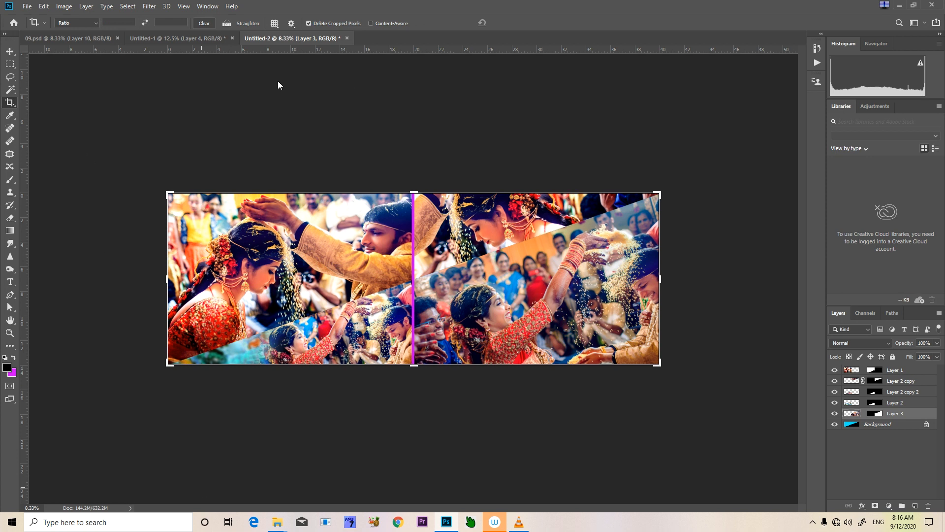
click(462, 194)
click(461, 201)
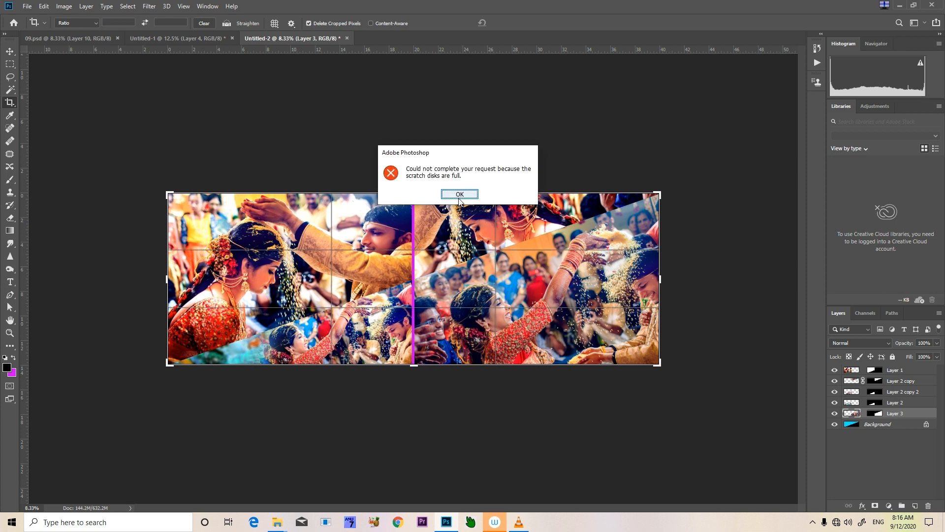
click(458, 196)
click(459, 199)
click(460, 195)
Close the Untitled-1 document without saving it and try again to crop the Untitled-2 spread
click(193, 38)
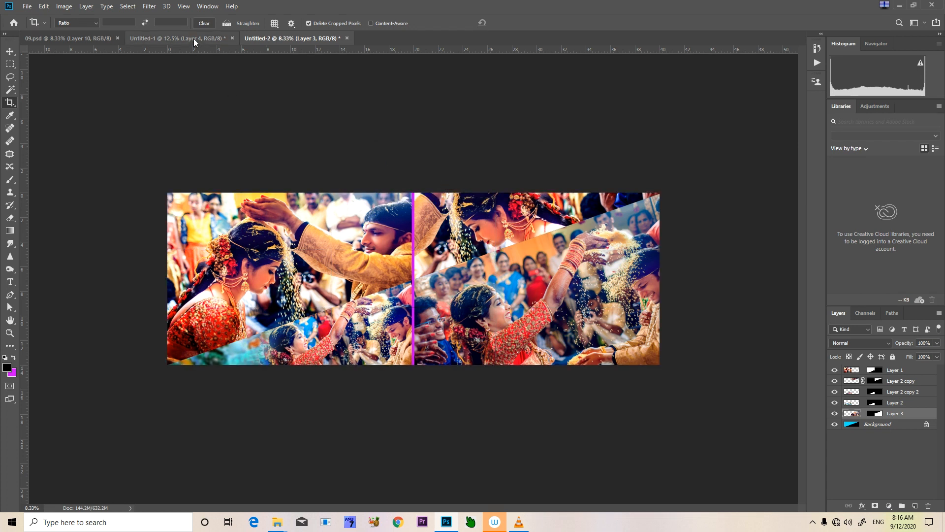
key(ctrl+w)
click(466, 194)
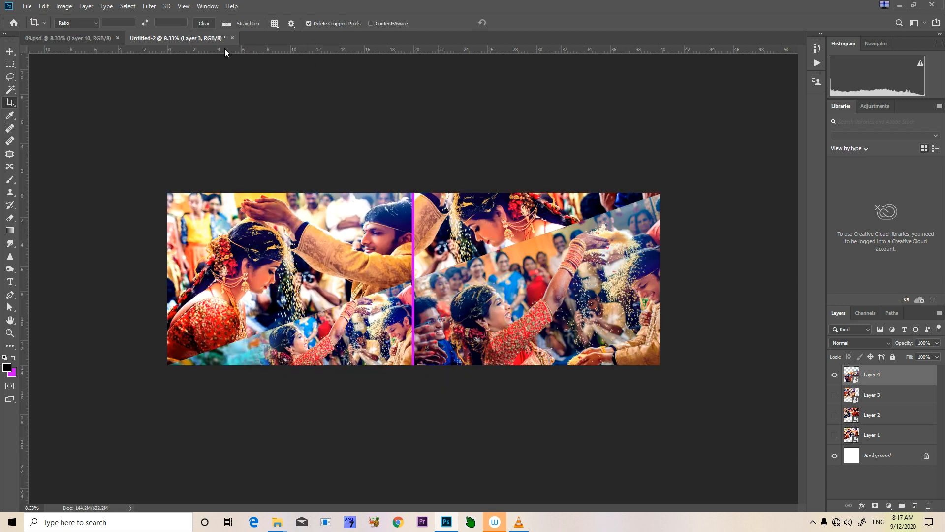
click(231, 201)
key(Return)
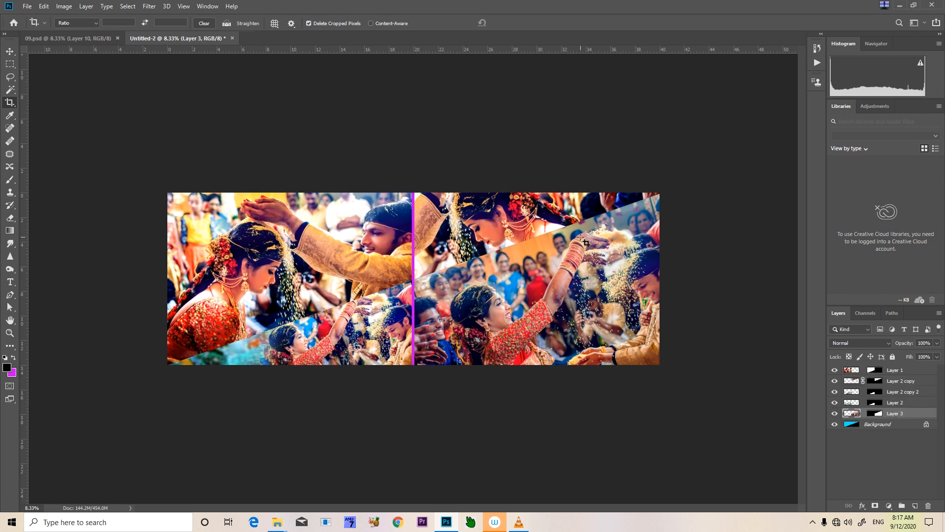
Examine the black-and-white sections of 09.psd up close, including the bride's jewellery, the groom's headband and the adjoining colour photo
click(81, 39)
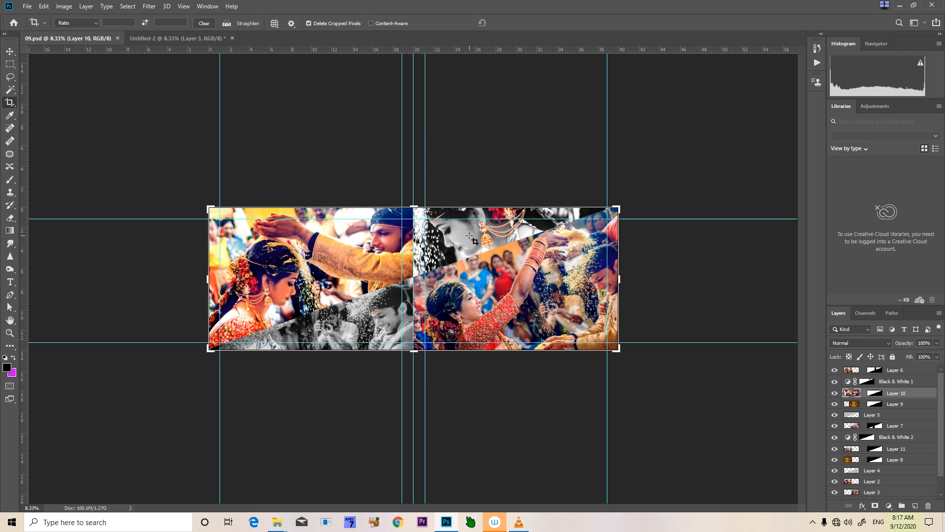
key(ctrl+plus)
key(ctrl+plus)
key(ctrl+plus)
key(ctrl+plus)
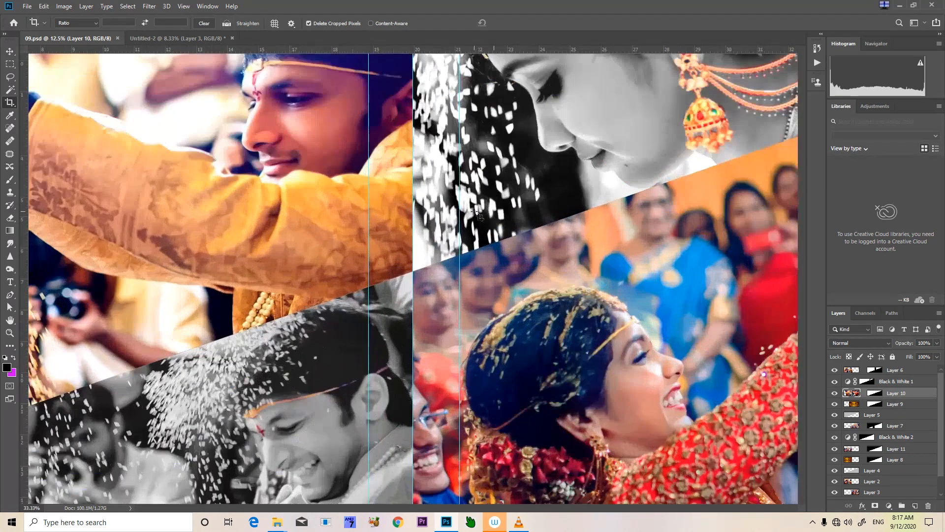
key(ctrl+plus)
drag(729, 86, 409, 321)
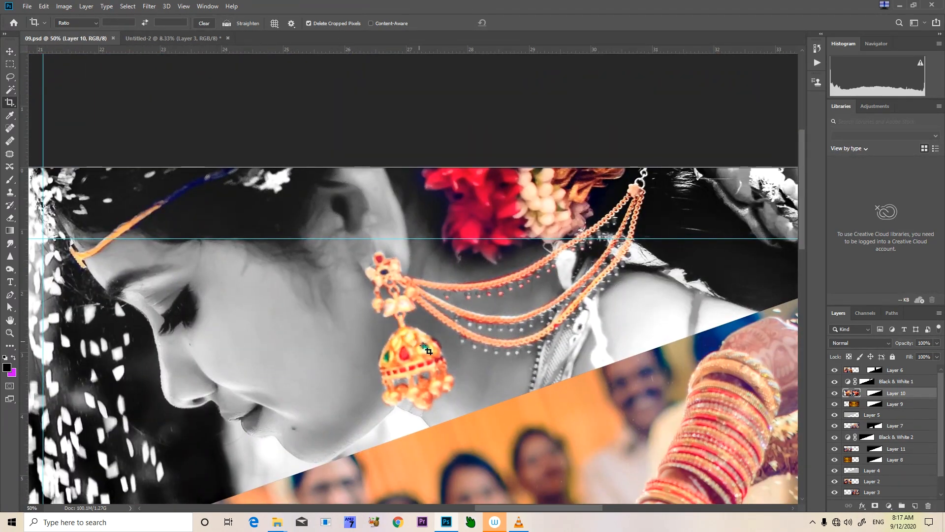
drag(351, 387, 522, 255)
drag(238, 361, 608, 57)
drag(332, 296, 353, 241)
drag(354, 291, 467, 237)
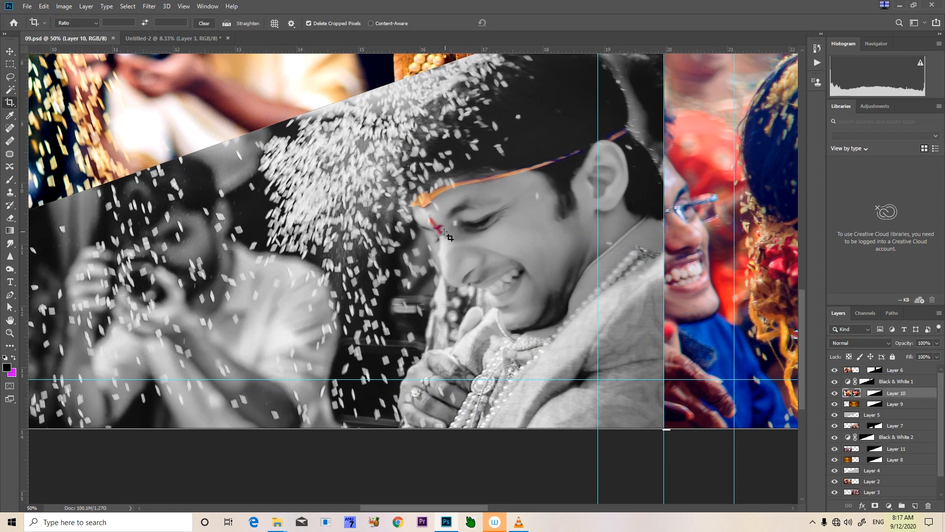
drag(343, 183, 378, 265)
drag(464, 264, 290, 267)
drag(576, 384, 442, 344)
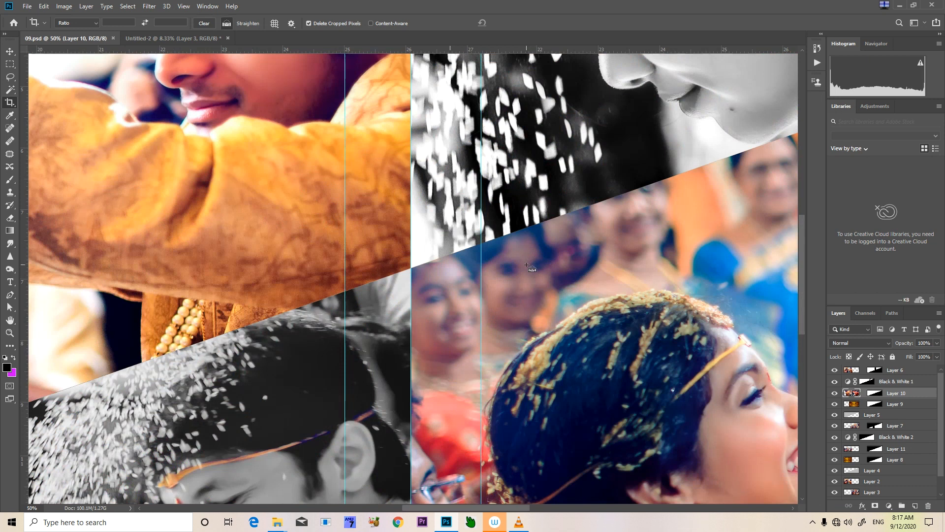
Return to Untitled-2, load Layer 2 copy's mask as a selection, and add a Black & White adjustment over that bride photo
click(210, 38)
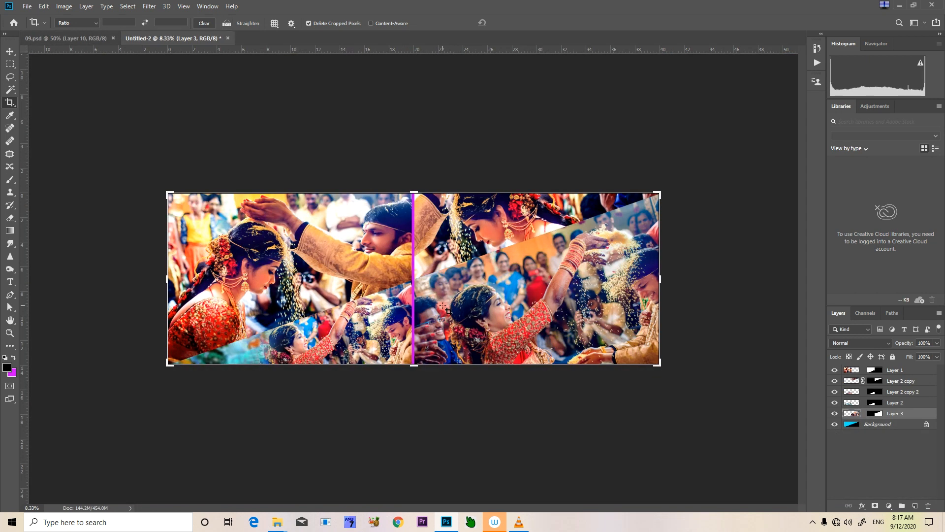
key(ctrl+shift+e)
key(ctrl+z)
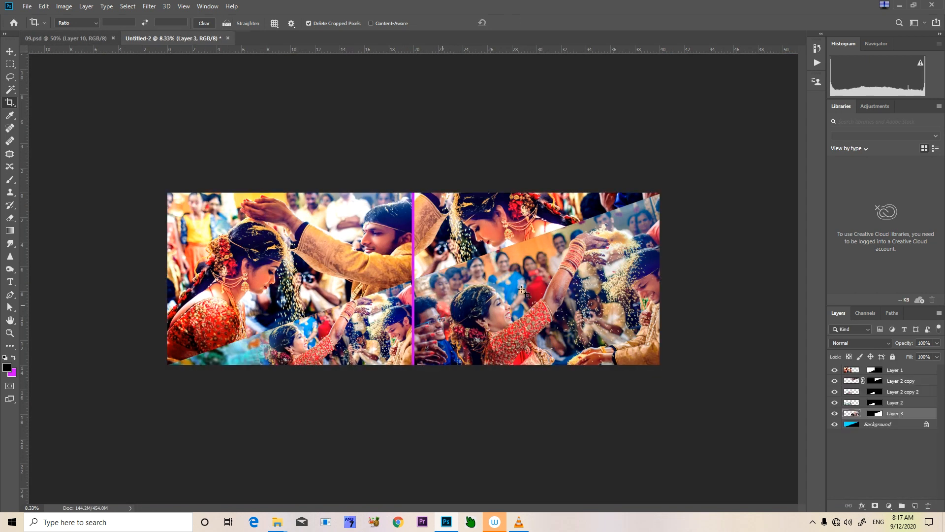
key(ctrl+0)
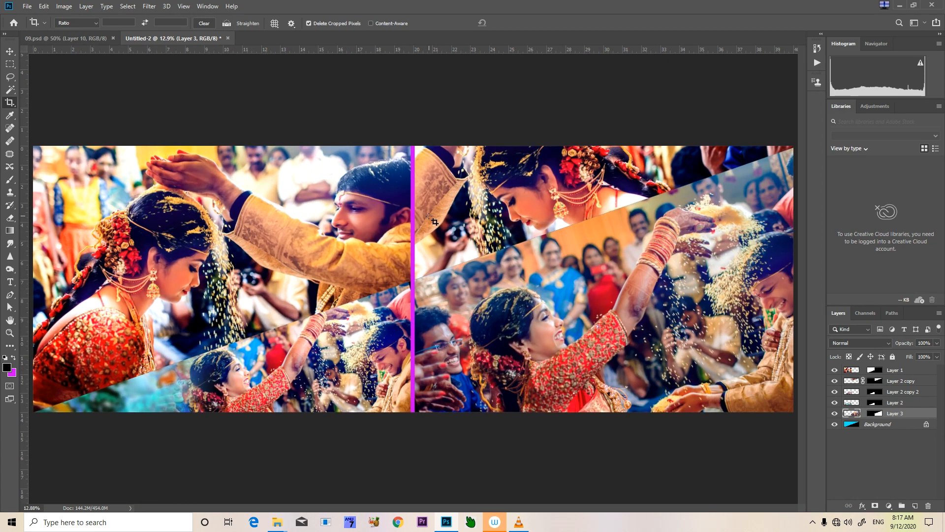
key(v)
right_click(540, 196)
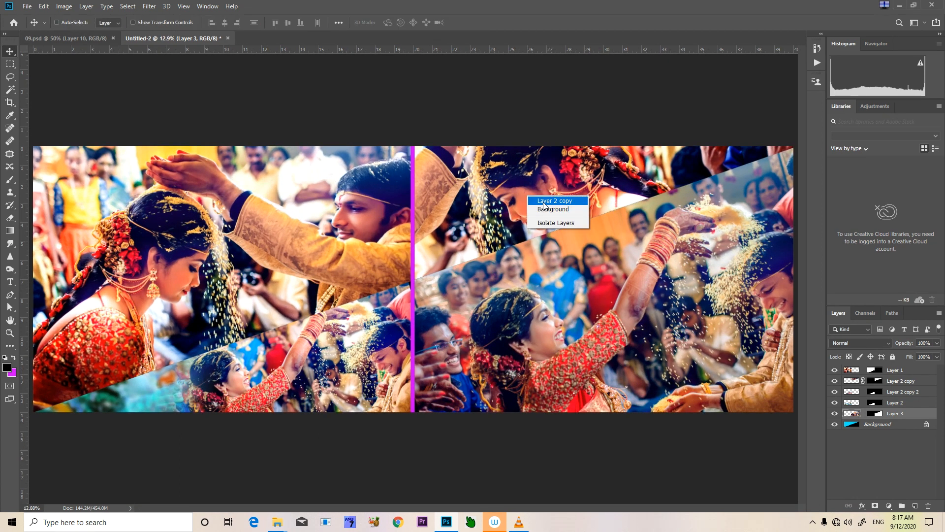
click(549, 202)
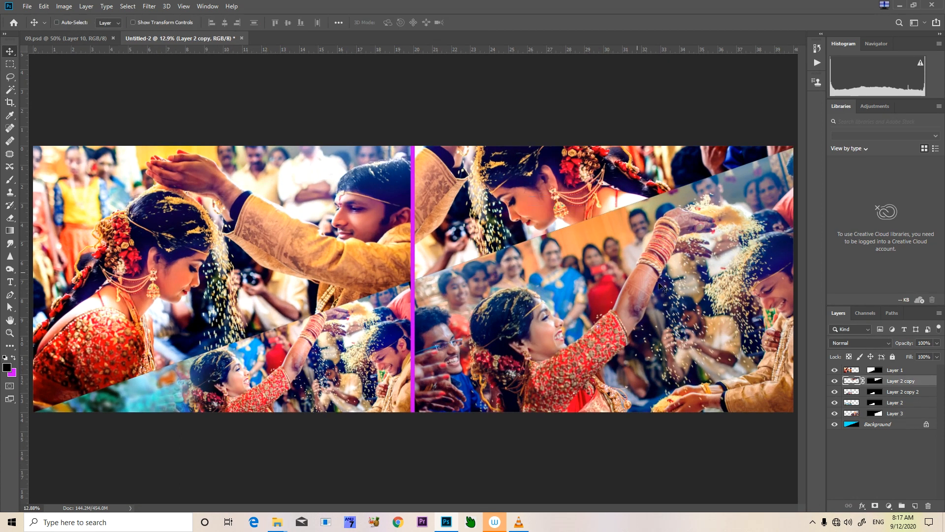
ctrl+click(875, 382)
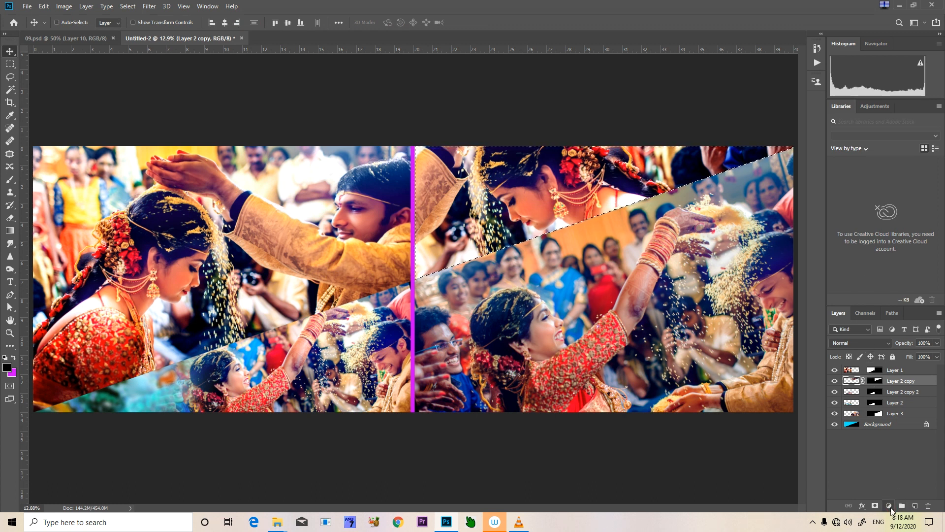
click(891, 510)
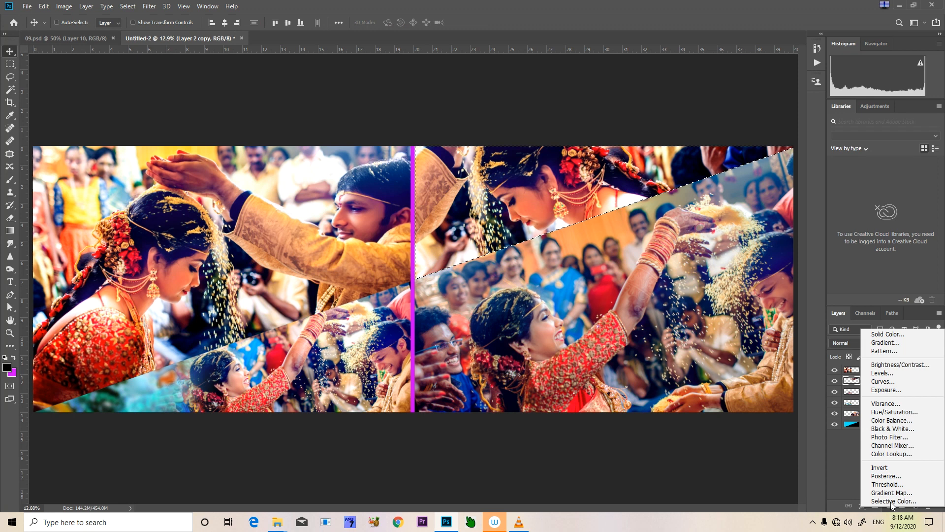
click(913, 428)
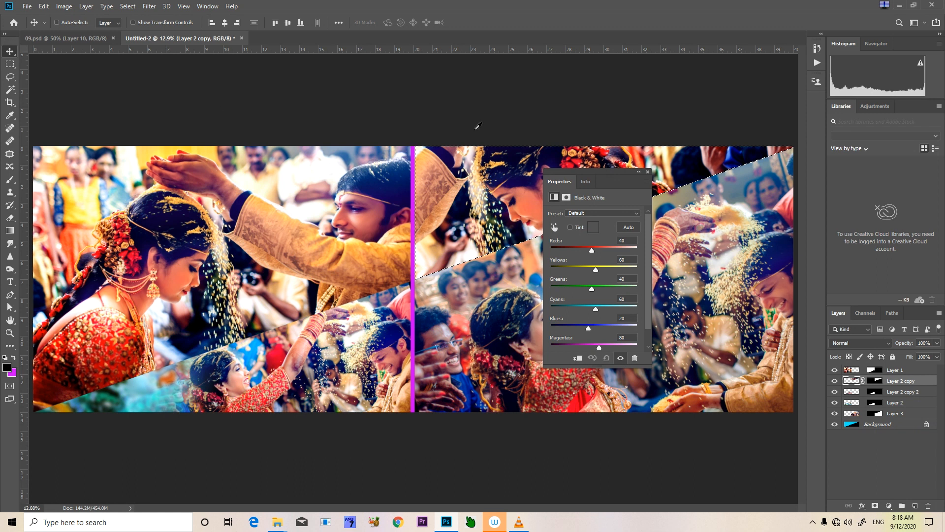
drag(608, 172, 335, 203)
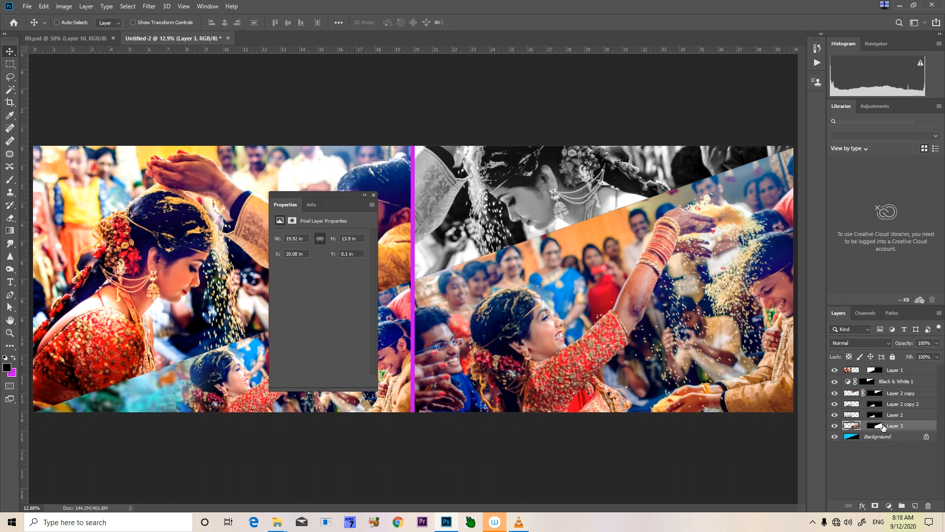
Brighten the Black & White 1 adjustment by setting Reds to 67 and Yellows to 181
click(849, 381)
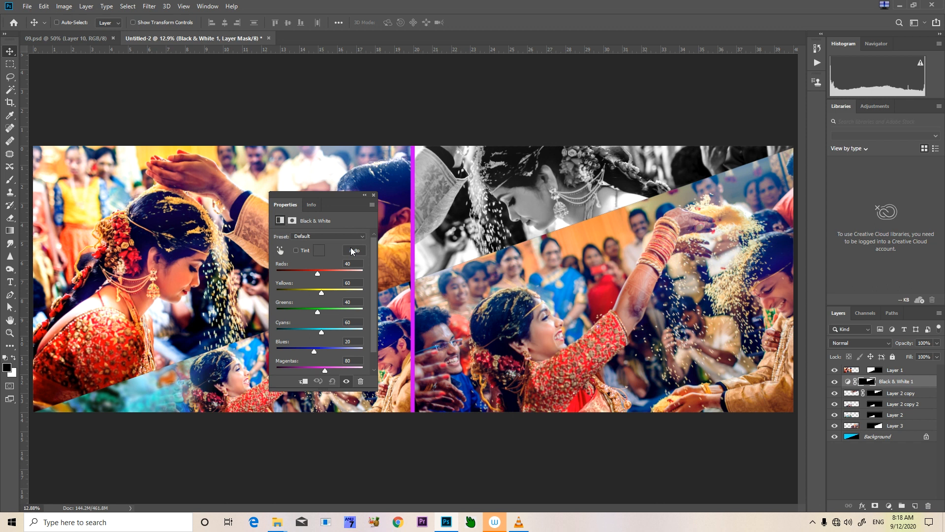
key(ctrl+plus)
key(ctrl+plus)
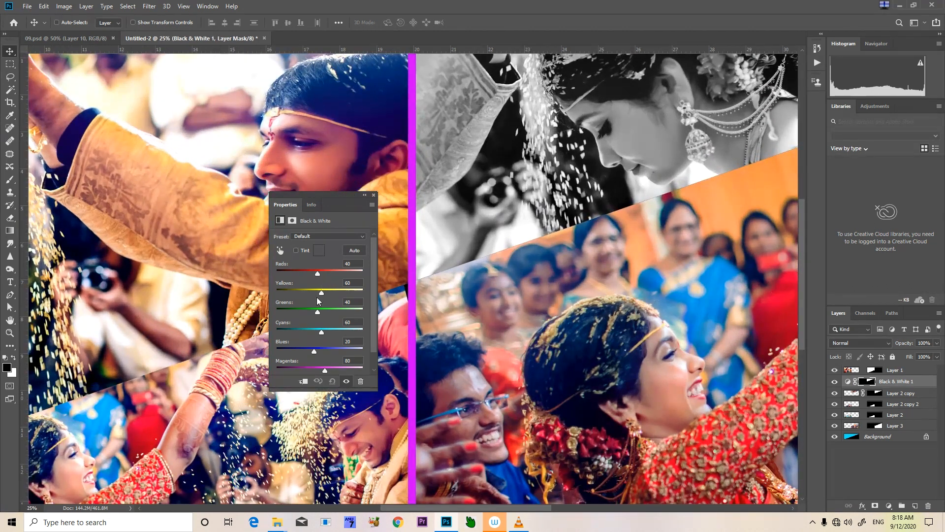
mouse_move(323, 291)
mouse_down()
mouse_move(345, 293)
mouse_move(320, 275)
mouse_up()
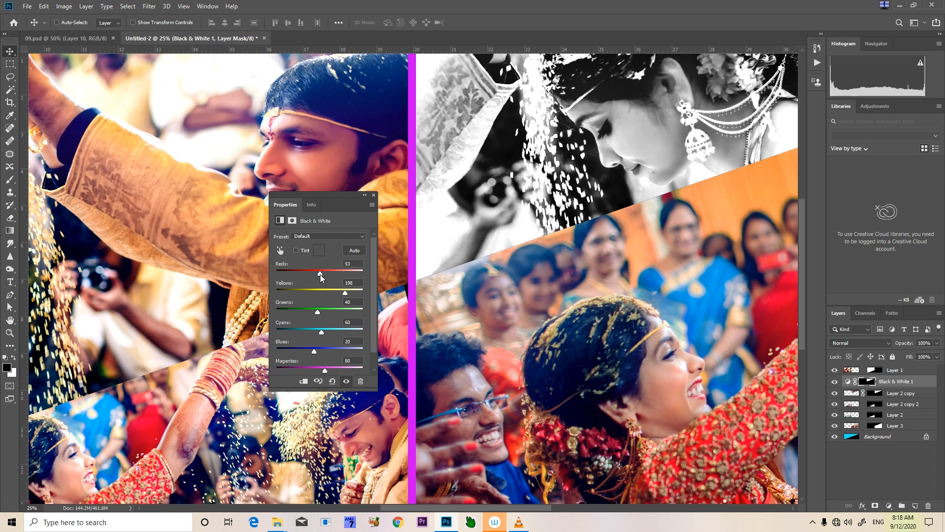
drag(350, 293, 338, 285)
click(323, 273)
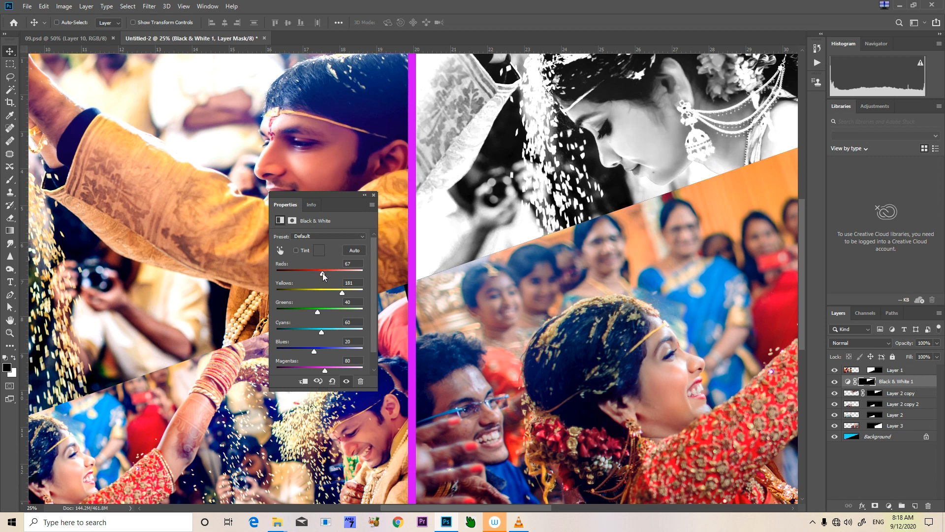
click(376, 198)
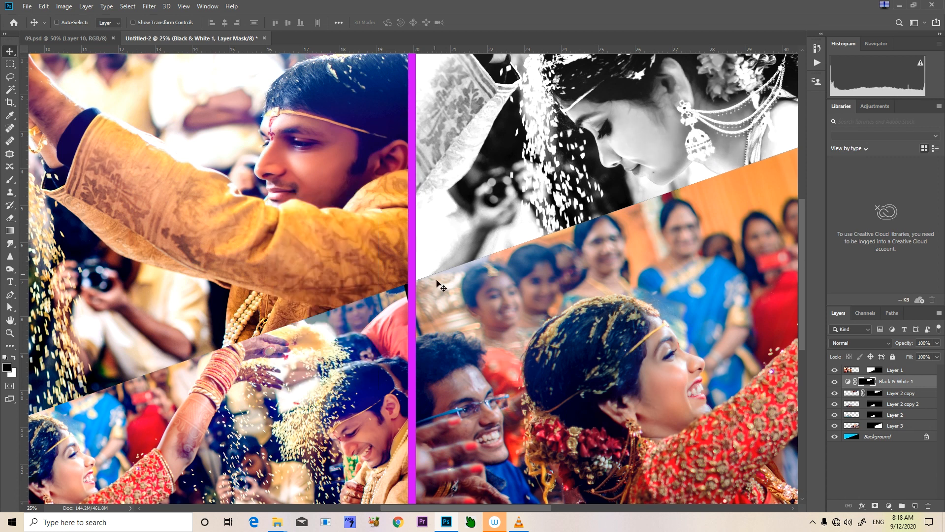
Load Layer 2 copy 2's mask as a selection and add a Black & White adjustment over the lower couple photo
scroll(372, 318, down, 5)
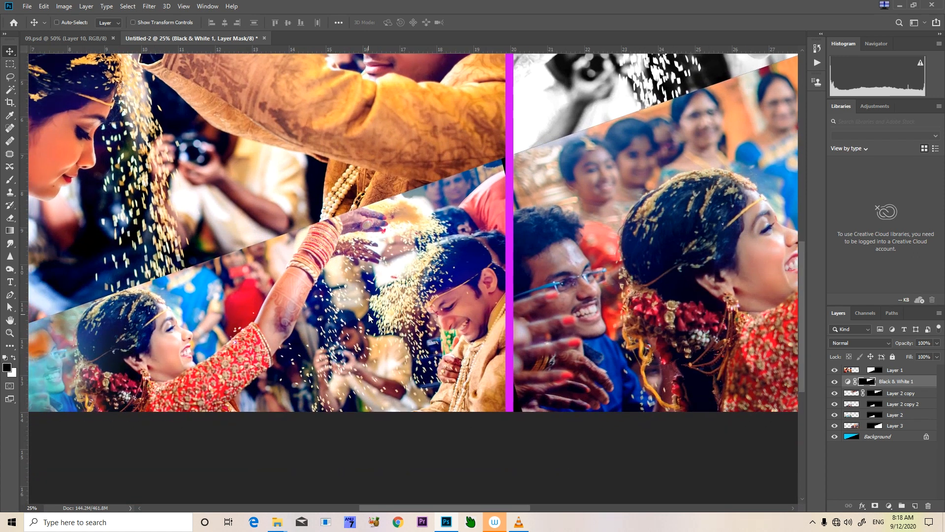
click(898, 404)
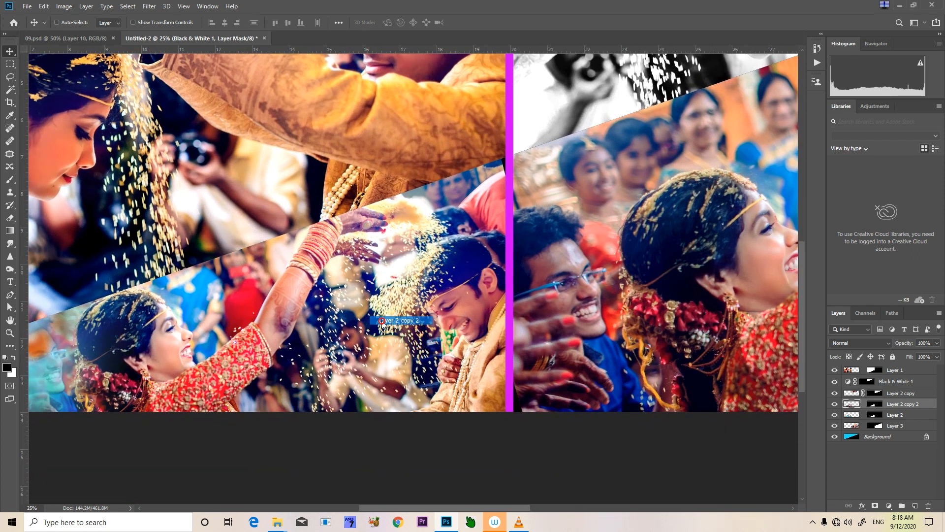
ctrl+click(875, 404)
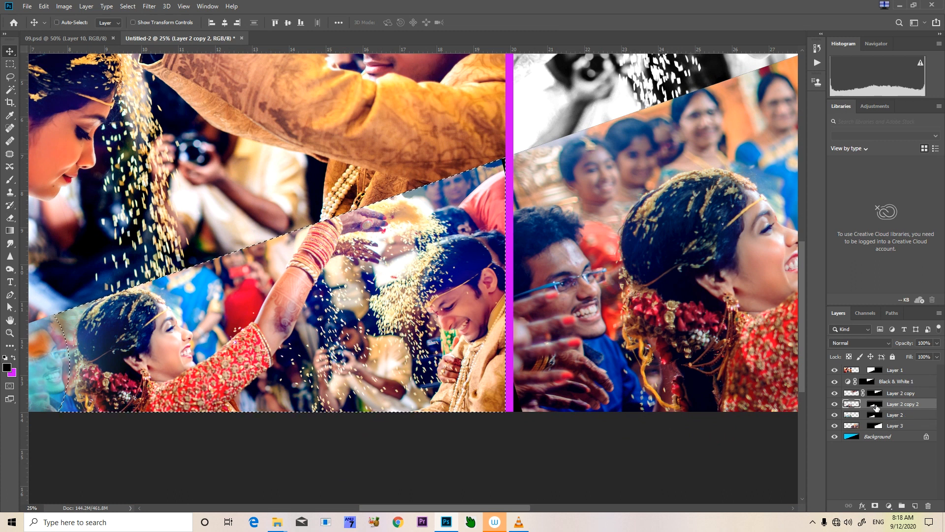
click(888, 506)
click(893, 430)
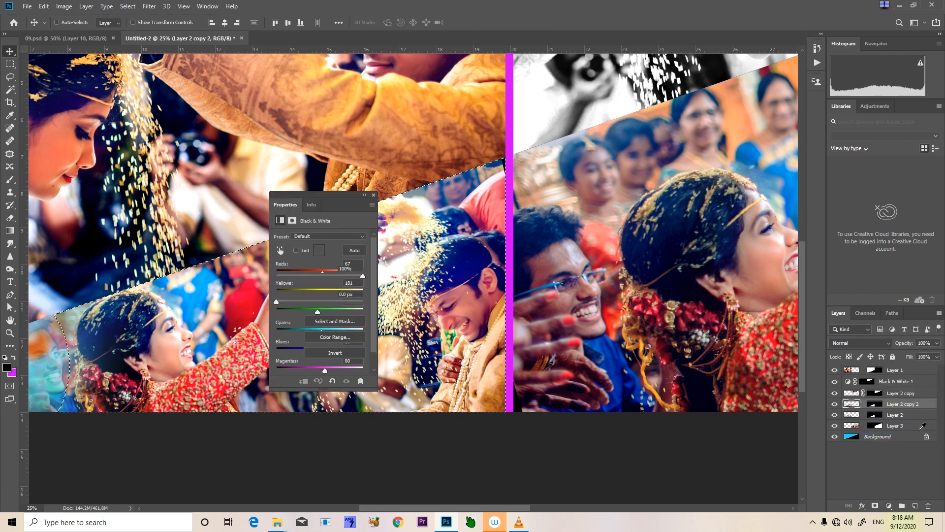
drag(342, 199, 592, 150)
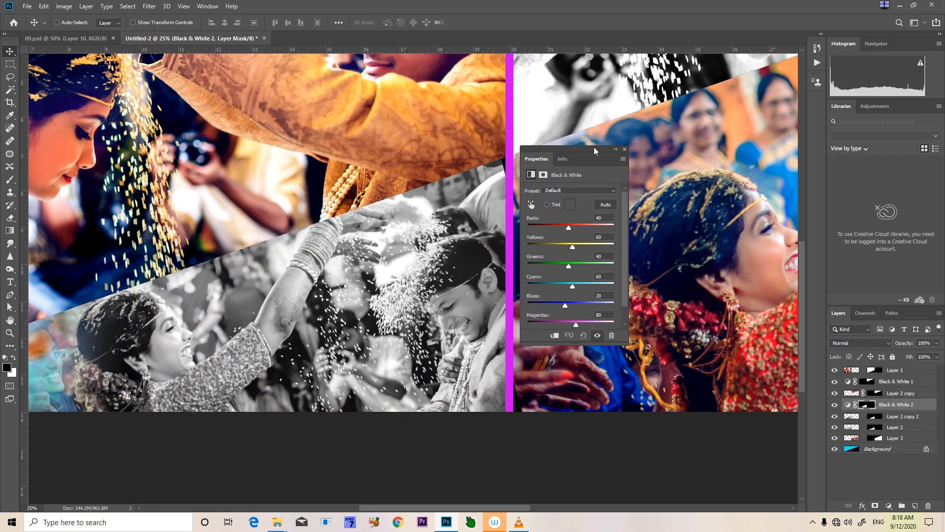
Set the Black & White 2 adjustment's Reds to 59 and Yellows to 81
click(572, 224)
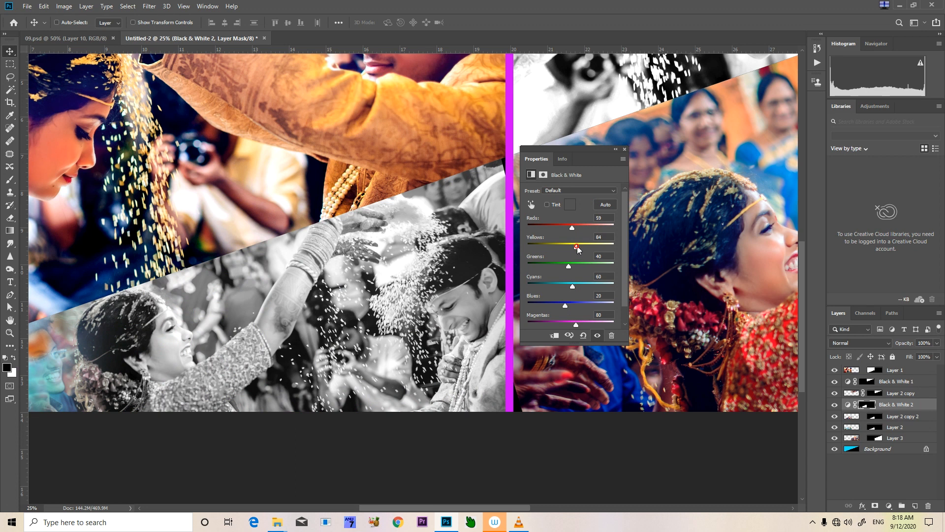
drag(574, 248, 577, 247)
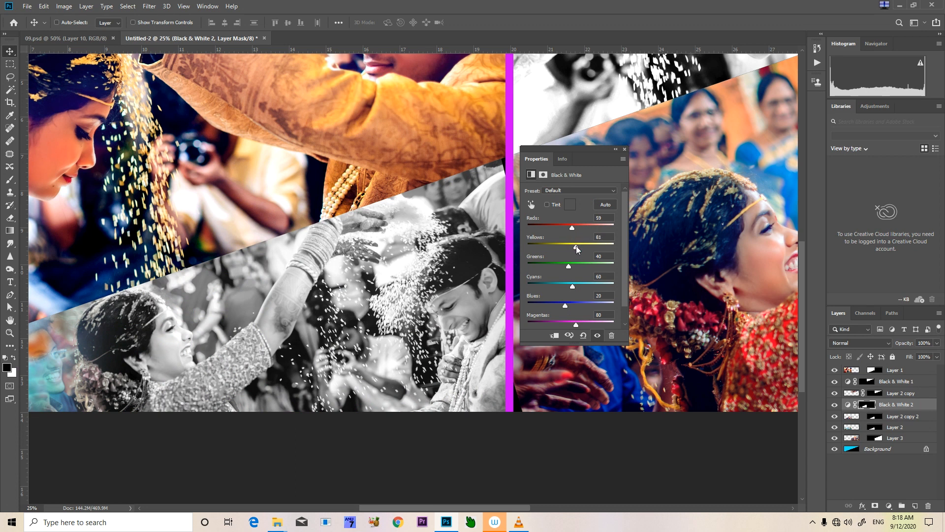
click(574, 228)
click(623, 150)
key(ctrl)
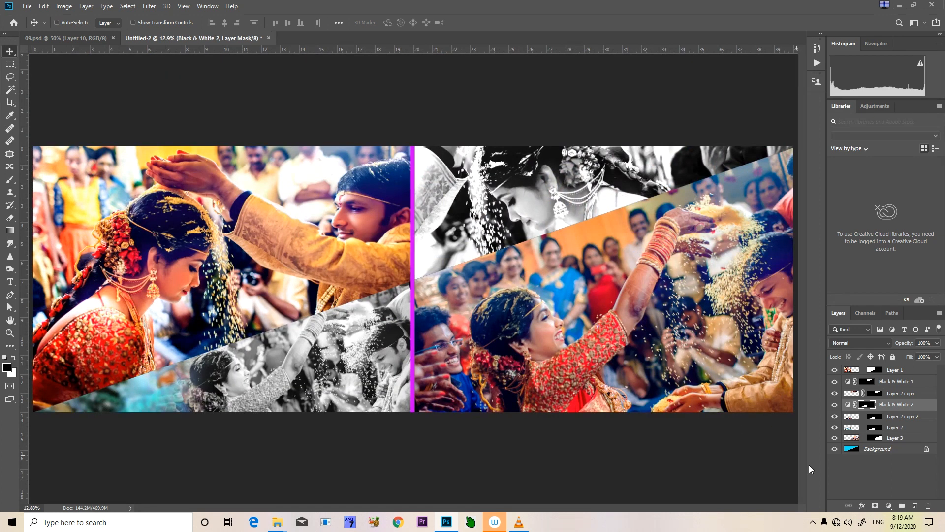
Fill the Background layer with black so the strip between the two pages becomes black
click(874, 438)
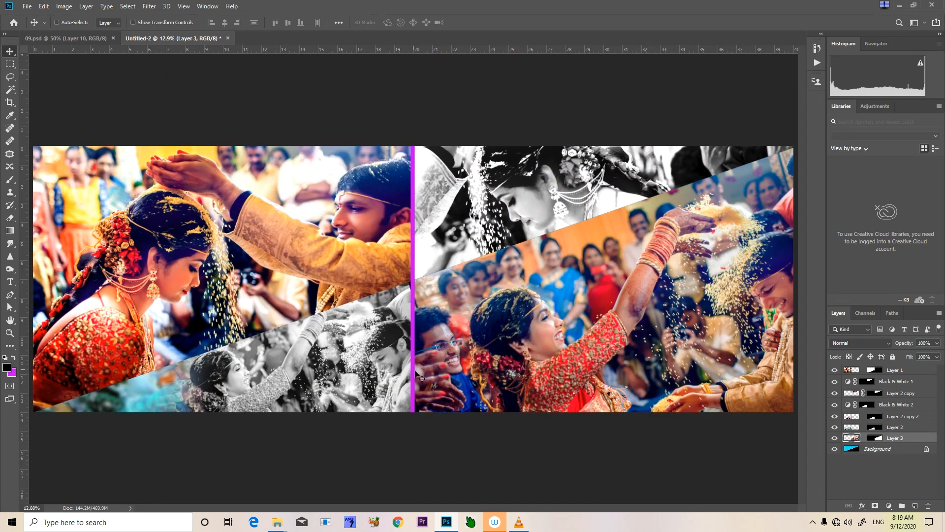
click(870, 450)
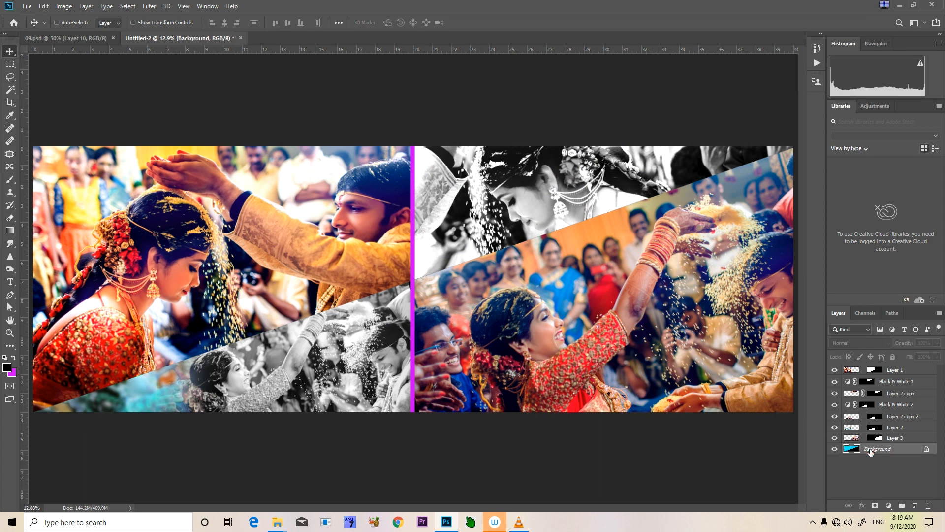
key(x)
key(ctrl+BackSpace)
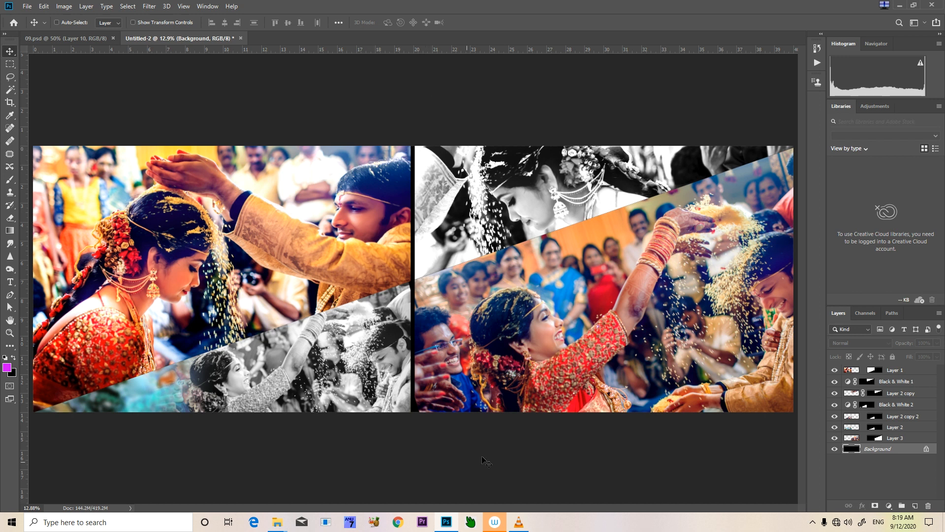
Select the Black & White 1 adjustment and examine the coloured jewellery and headband in the bride's close-up in 09.psd
right_click(528, 206)
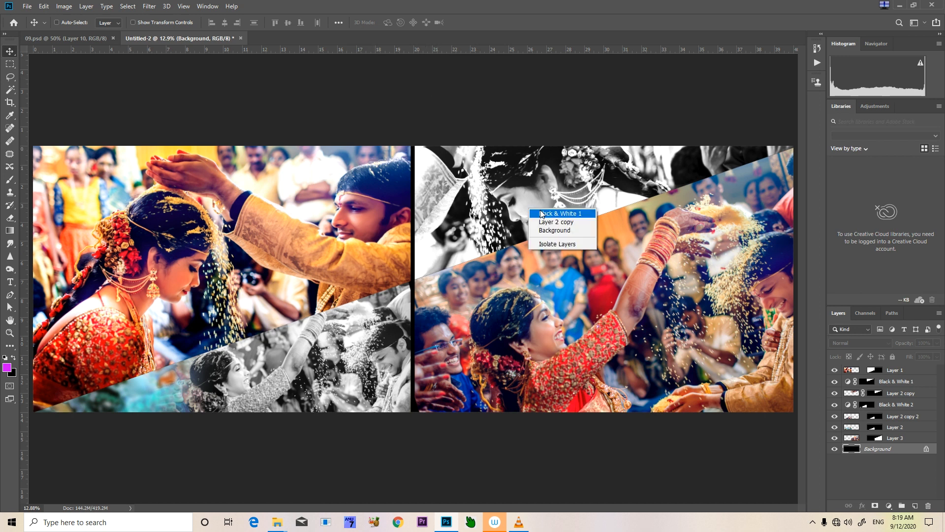
click(542, 217)
key(ctrl+plus)
key(ctrl+plus)
key(ctrl+plus)
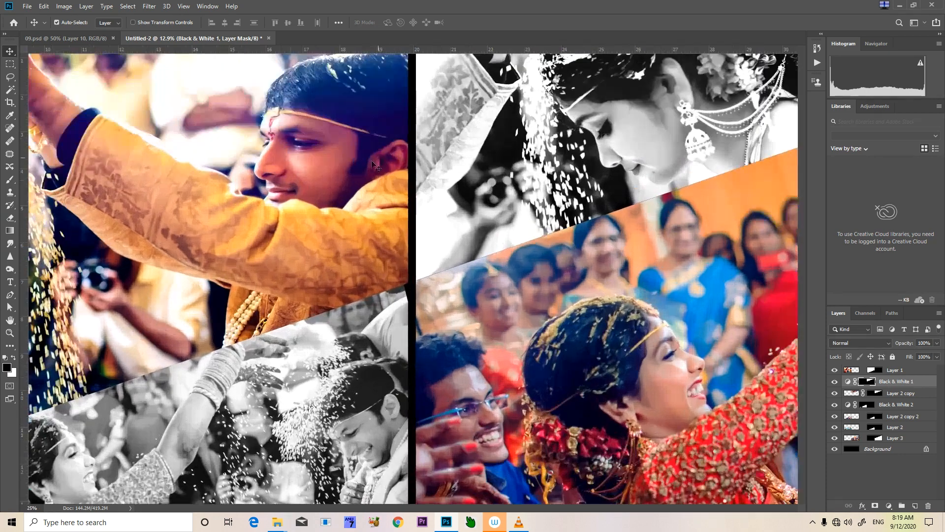
click(87, 42)
drag(483, 173, 354, 293)
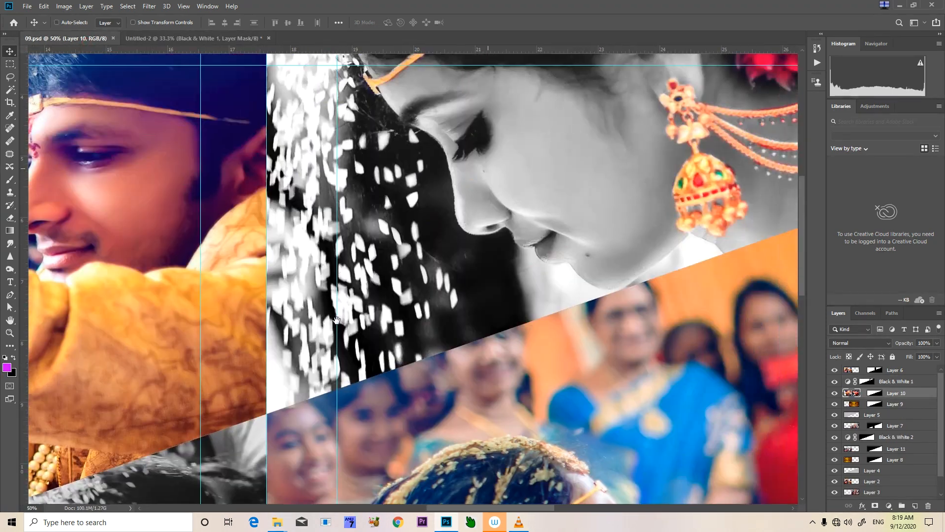
drag(477, 270, 453, 316)
drag(325, 235, 324, 238)
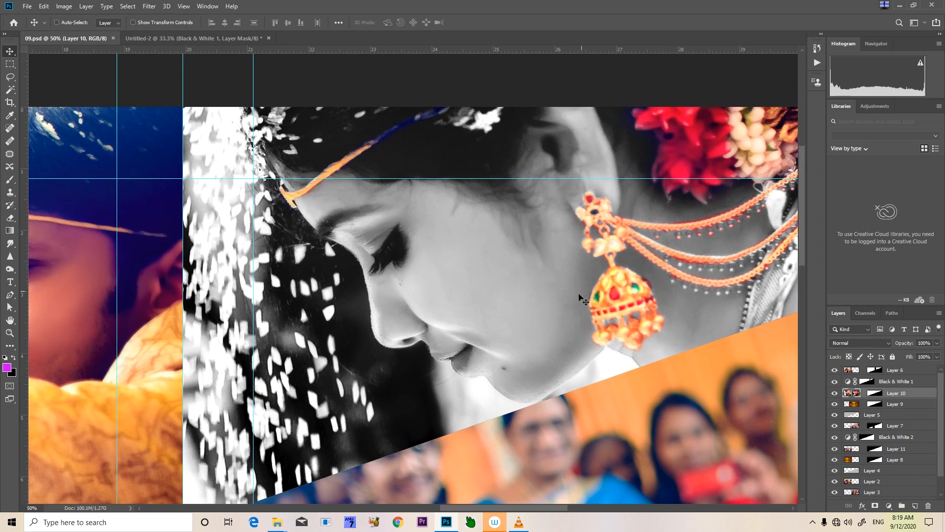
Back in Untitled-2, target the Black & White 1 mask over the bride's close-up and choose the Soft brush preset
click(199, 38)
drag(640, 123, 455, 282)
scroll(455, 282, up, 3)
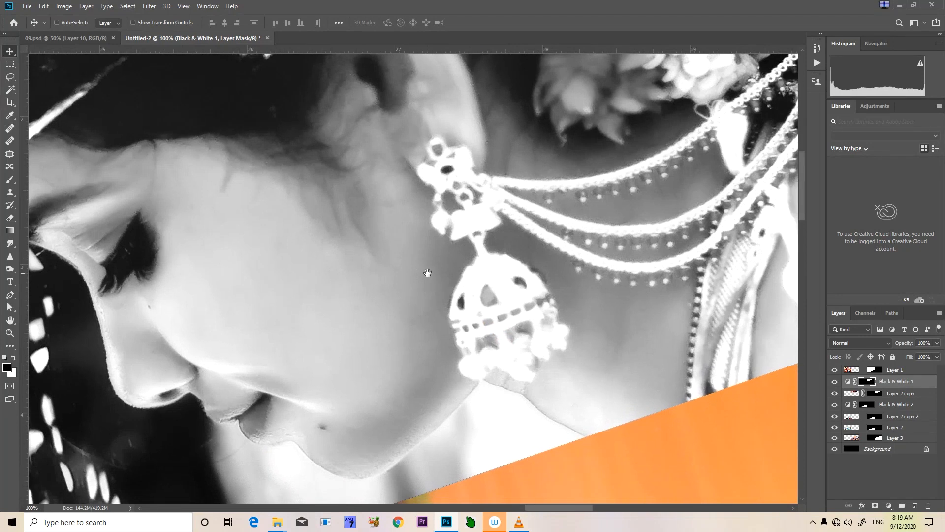
right_click(380, 290)
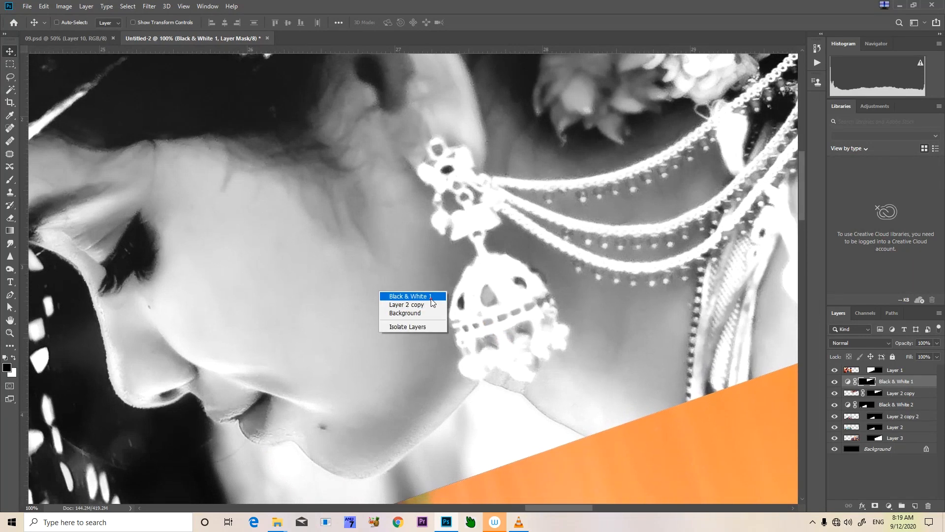
click(401, 294)
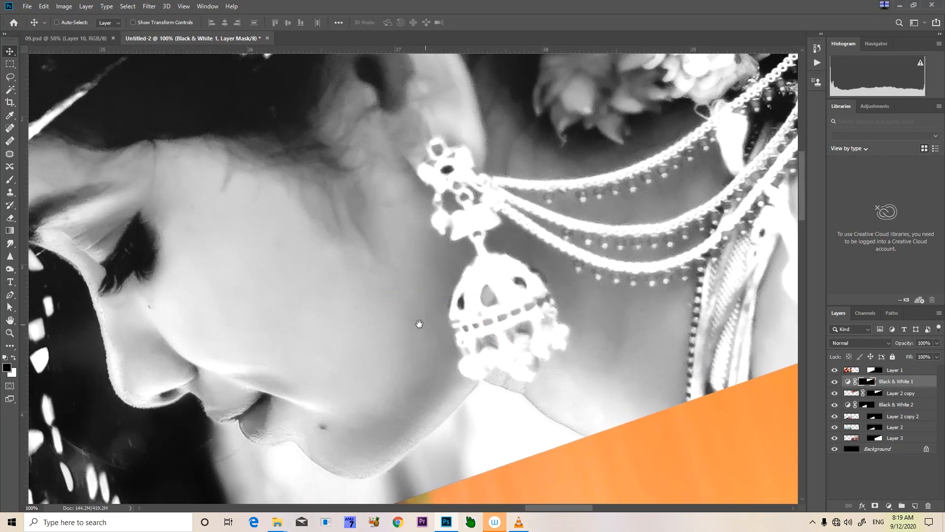
drag(419, 324, 404, 327)
key(b)
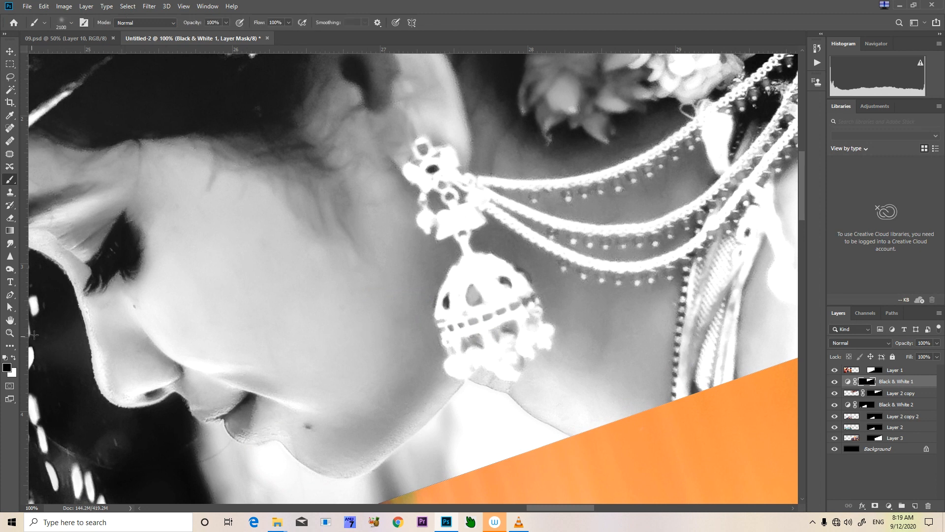
click(63, 25)
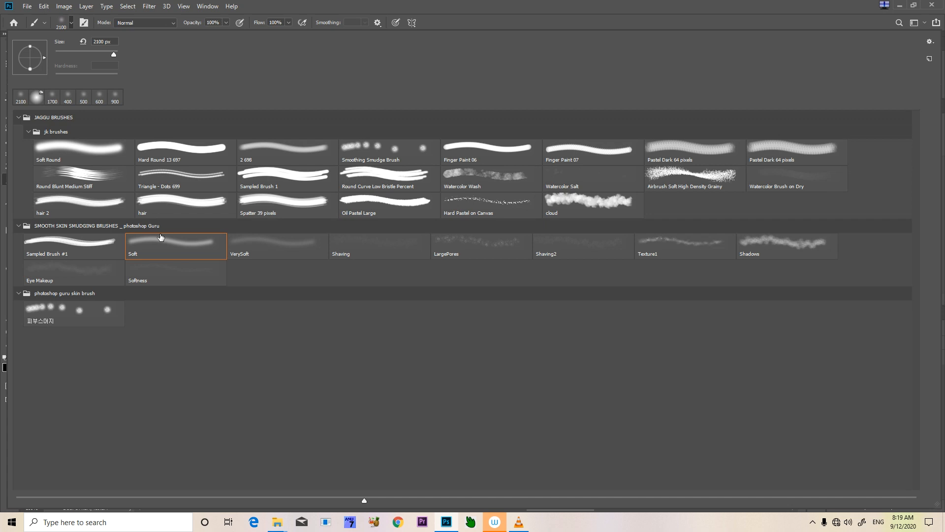
double_click(160, 251)
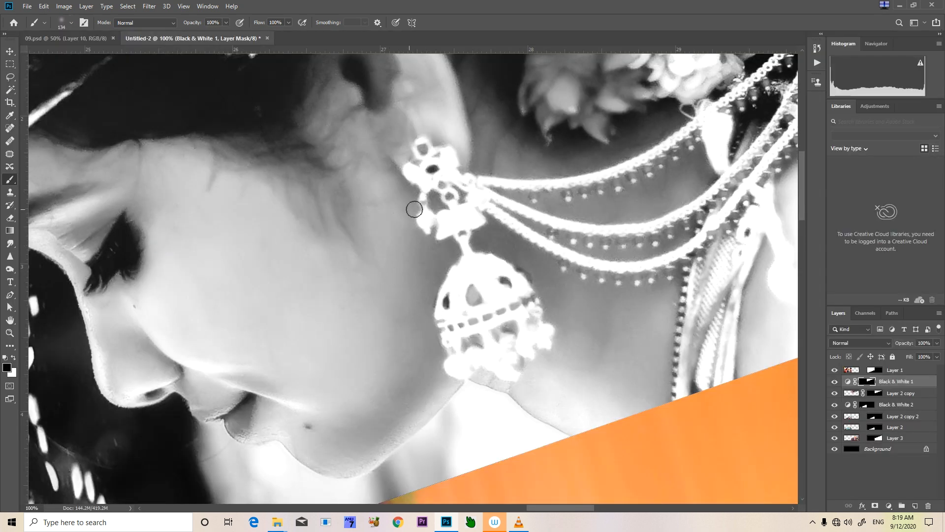
Paint black on the Black & White 1 mask over the dome of the bride's earring to restore its colour
key(bracketleft)
key(bracketleft)
key(bracketleft)
key(bracketleft)
key(bracketright)
key(bracketright)
key(bracketright)
key(bracketright)
mouse_move(470, 266)
mouse_down()
mouse_move(459, 298)
mouse_move(472, 263)
mouse_move(457, 284)
mouse_move(454, 311)
mouse_move(464, 267)
mouse_move(444, 305)
mouse_move(459, 357)
mouse_move(451, 366)
mouse_move(490, 356)
mouse_move(495, 341)
mouse_move(474, 306)
mouse_move(476, 347)
mouse_move(463, 312)
mouse_move(466, 351)
mouse_move(465, 294)
mouse_move(481, 268)
mouse_move(469, 268)
mouse_move(482, 267)
mouse_move(512, 297)
mouse_move(488, 279)
mouse_move(504, 308)
mouse_move(487, 284)
mouse_move(479, 307)
mouse_move(496, 310)
mouse_move(491, 266)
mouse_move(509, 272)
mouse_move(528, 308)
mouse_move(529, 328)
mouse_move(511, 302)
mouse_move(518, 332)
mouse_move(514, 318)
mouse_move(489, 344)
mouse_move(507, 354)
mouse_move(501, 367)
mouse_move(512, 372)
mouse_move(499, 365)
mouse_move(507, 347)
mouse_move(537, 332)
mouse_move(506, 280)
mouse_move(474, 268)
mouse_move(451, 296)
mouse_move(444, 323)
mouse_move(467, 350)
mouse_move(493, 337)
mouse_up()
key(bracketleft)
key(bracketright)
key(bracketright)
key(bracketright)
key(bracketright)
key(bracketright)
key(bracketleft)
key(bracketleft)
key(bracketleft)
key(bracketleft)
key(bracketright)
key(bracketright)
Reveal the colour of the earring's flower-shaped stud and the uppermost ear chain on the same mask
key(space)
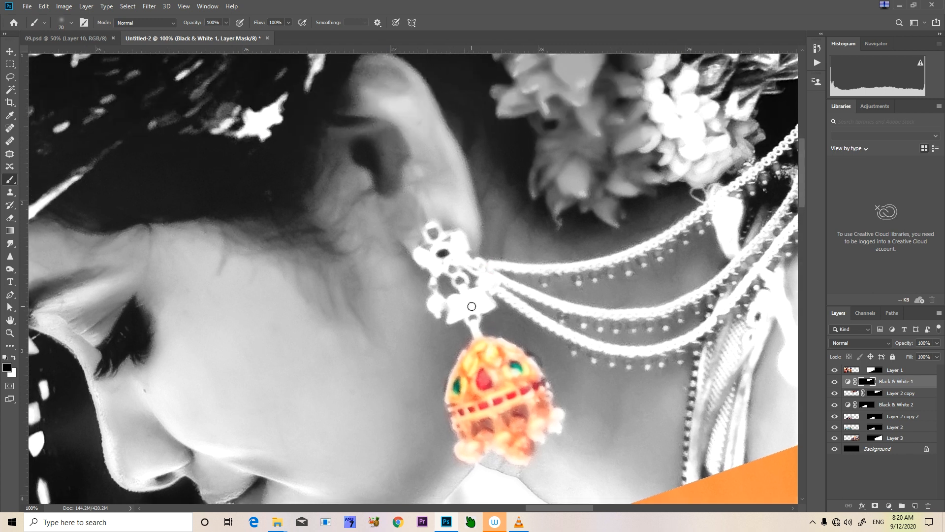
key(bracketright)
key(bracketright)
mouse_move(435, 232)
mouse_down()
mouse_move(443, 261)
mouse_move(423, 260)
mouse_move(420, 252)
mouse_move(442, 261)
mouse_move(458, 239)
mouse_move(462, 259)
mouse_move(443, 265)
mouse_move(469, 296)
mouse_move(452, 306)
mouse_move(454, 318)
mouse_move(485, 307)
mouse_move(489, 290)
mouse_move(480, 294)
mouse_move(481, 271)
mouse_move(464, 259)
mouse_move(541, 268)
mouse_move(627, 258)
mouse_move(760, 164)
mouse_move(708, 220)
mouse_move(537, 335)
mouse_move(591, 271)
mouse_up()
key(bracketleft)
key(bracketleft)
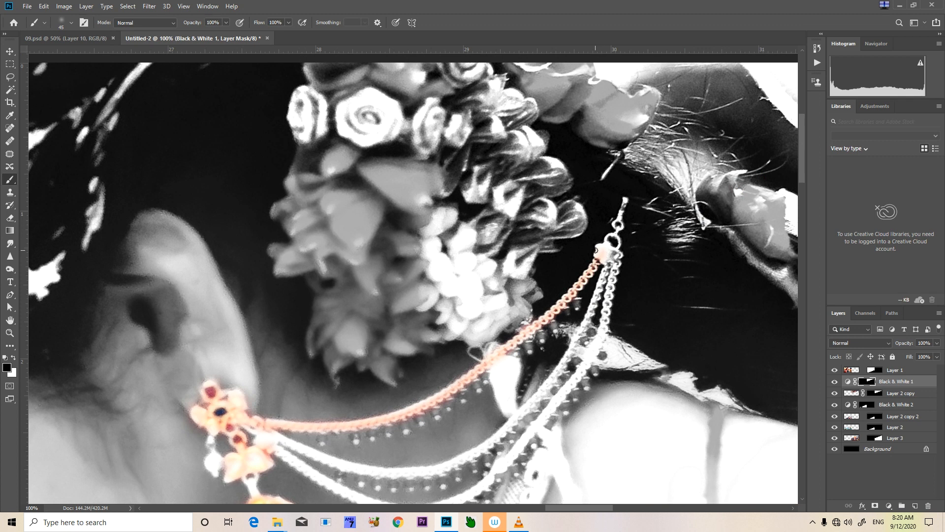
Restore the colour of the chain hook and of the middle and lower ear chains by masking out the black and white
key(bracketright)
mouse_move(602, 253)
mouse_down()
mouse_move(622, 206)
mouse_move(606, 304)
mouse_up()
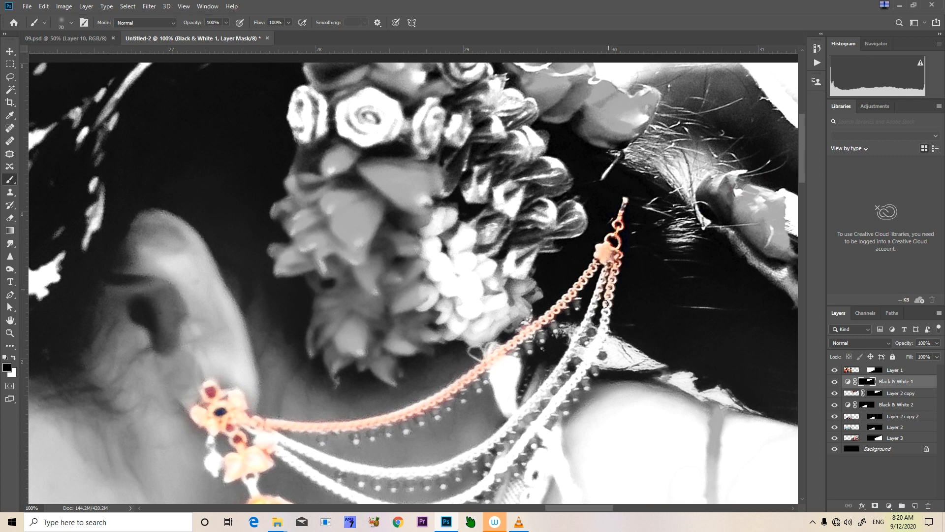
drag(610, 264, 582, 333)
mouse_move(610, 304)
mouse_down()
mouse_move(578, 386)
mouse_move(504, 459)
mouse_up()
drag(519, 407, 592, 293)
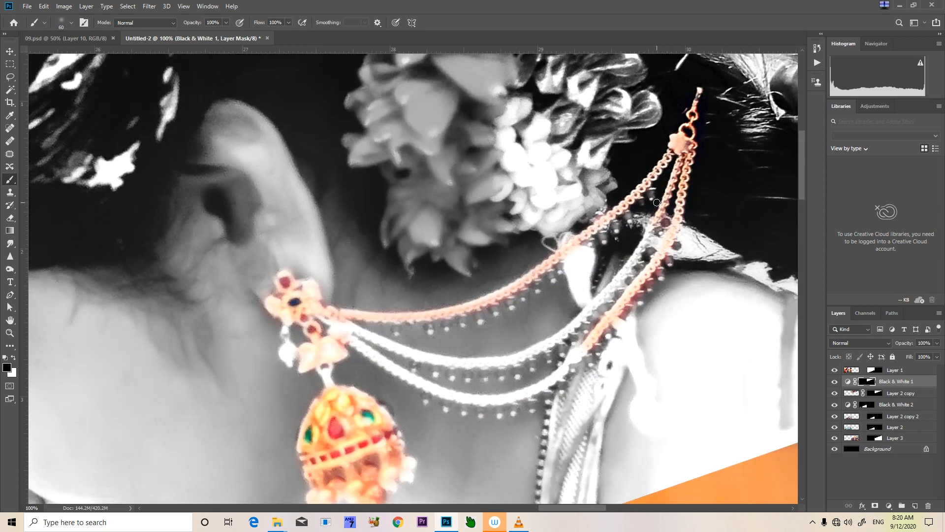
mouse_move(660, 215)
mouse_down()
mouse_move(604, 301)
mouse_move(542, 357)
mouse_move(551, 356)
mouse_move(515, 375)
mouse_move(489, 366)
mouse_move(537, 353)
mouse_move(503, 365)
mouse_move(439, 363)
mouse_move(331, 320)
mouse_move(422, 386)
mouse_move(472, 402)
mouse_move(526, 392)
mouse_move(573, 343)
mouse_up()
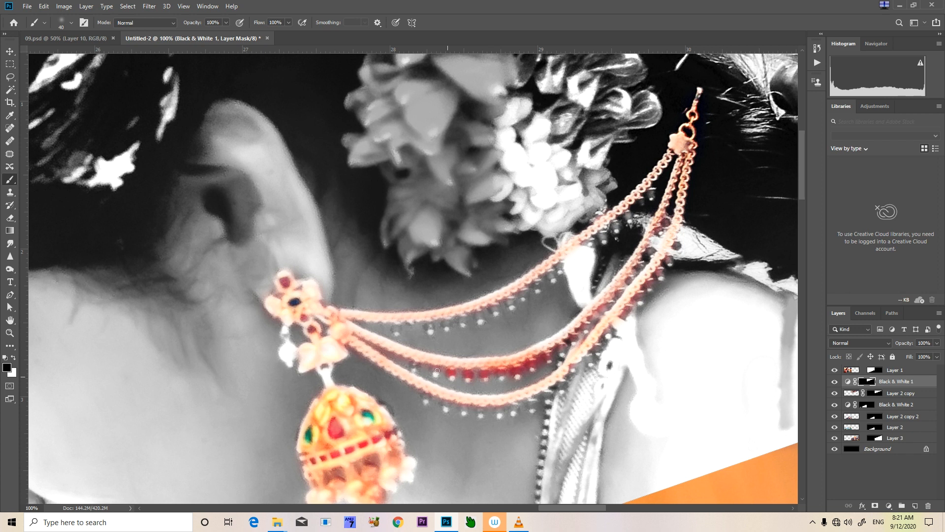
Paint over the small beads hanging from the upper and lower ear chains to bring back their red colour
drag(414, 363, 395, 333)
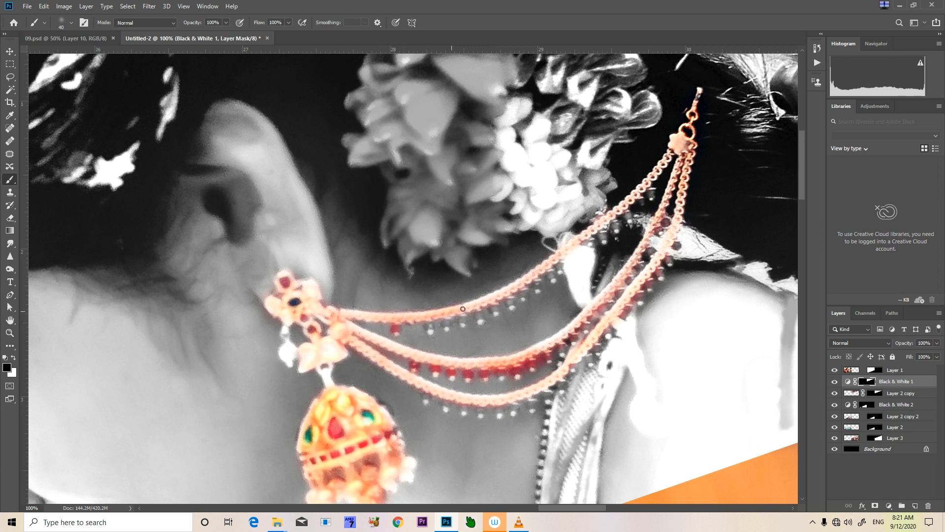
drag(482, 302, 546, 265)
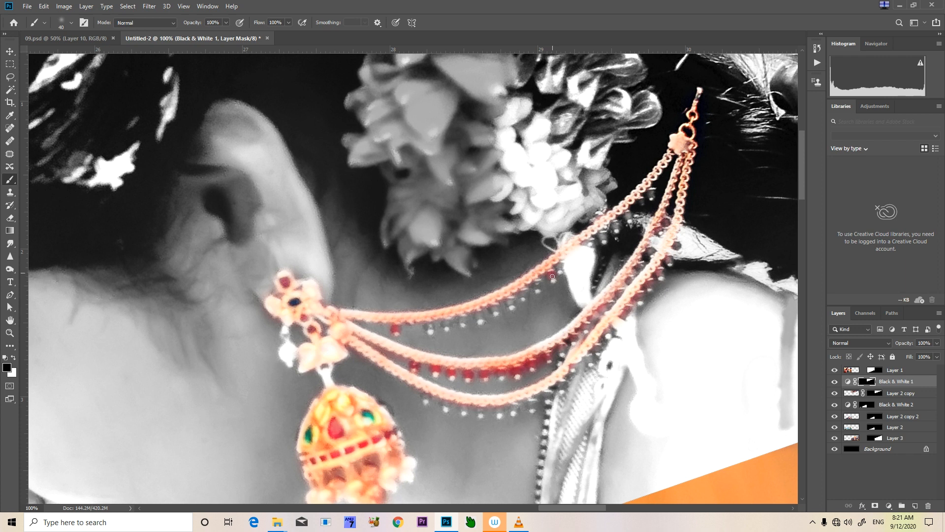
drag(558, 266, 561, 271)
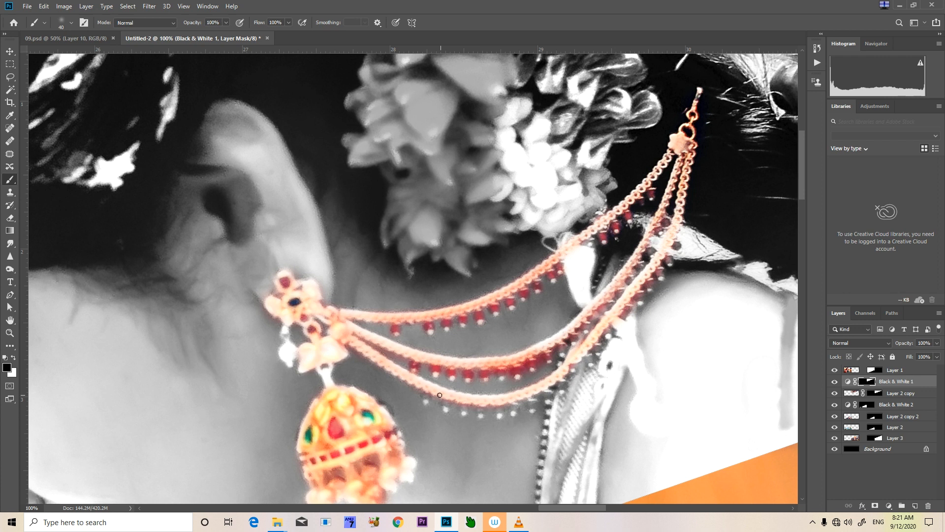
drag(446, 405, 453, 395)
drag(474, 398, 537, 389)
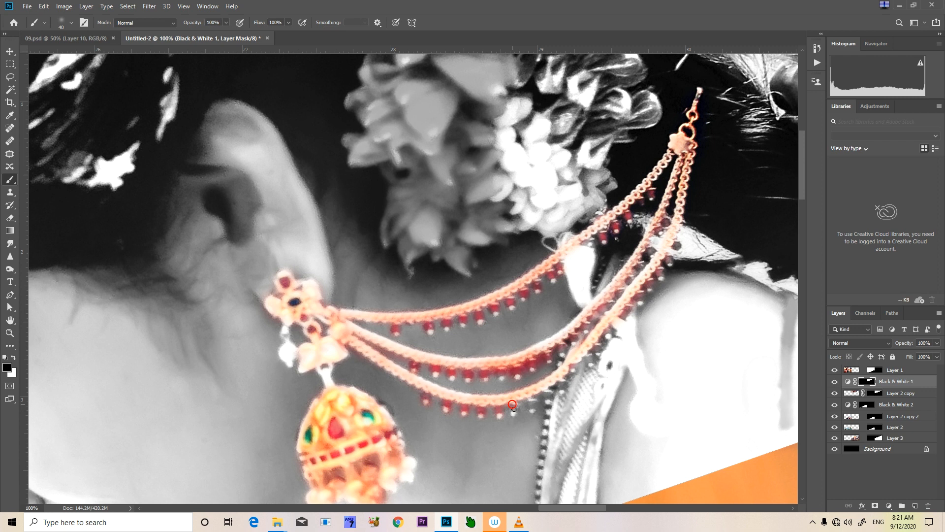
drag(531, 400, 534, 400)
Restore the colour of the small pendants above the earring dome and of the band across the bride's forehead
key(bracketright)
key(bracketright)
mouse_move(288, 326)
mouse_down()
mouse_move(286, 361)
mouse_move(312, 343)
mouse_move(389, 337)
mouse_move(404, 321)
mouse_move(405, 360)
mouse_up()
mouse_move(318, 288)
mouse_down()
mouse_move(350, 344)
mouse_move(358, 310)
mouse_up()
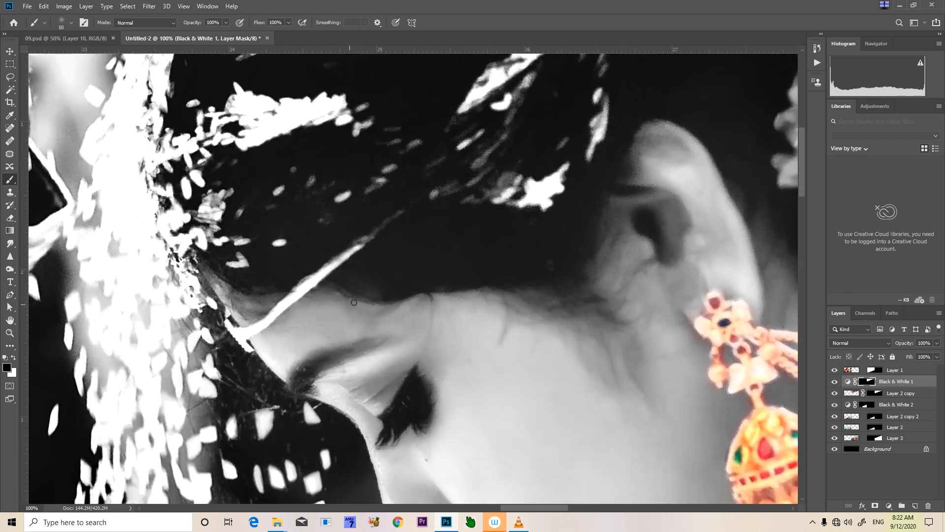
drag(359, 246, 310, 280)
mouse_move(357, 244)
mouse_down()
mouse_move(260, 327)
mouse_move(239, 334)
mouse_move(228, 323)
mouse_move(249, 354)
mouse_move(231, 315)
mouse_up()
Paint black on the Black & White 1 mask over the bride's lips to bring back their red colour
drag(313, 333, 328, 219)
key(ctrl+minus)
key(ctrl+minus)
drag(440, 227, 439, 329)
key(ctrl+plus)
key(ctrl+plus)
key(ctrl+plus)
key(ctrl+plus)
key(ctrl+plus)
drag(419, 380, 355, 290)
key(bracketright)
mouse_move(405, 371)
mouse_down()
mouse_move(428, 403)
mouse_move(467, 321)
mouse_move(405, 357)
mouse_move(330, 376)
mouse_move(398, 372)
mouse_move(473, 322)
mouse_move(447, 417)
mouse_move(435, 425)
mouse_move(419, 405)
mouse_move(421, 424)
mouse_move(443, 440)
mouse_move(465, 330)
mouse_move(391, 366)
mouse_move(330, 369)
mouse_up()
Trim the colour spill around the bride's lips by painting white on the mask with a smaller brush
key(x)
key(bracketleft)
key(bracketleft)
key(bracketleft)
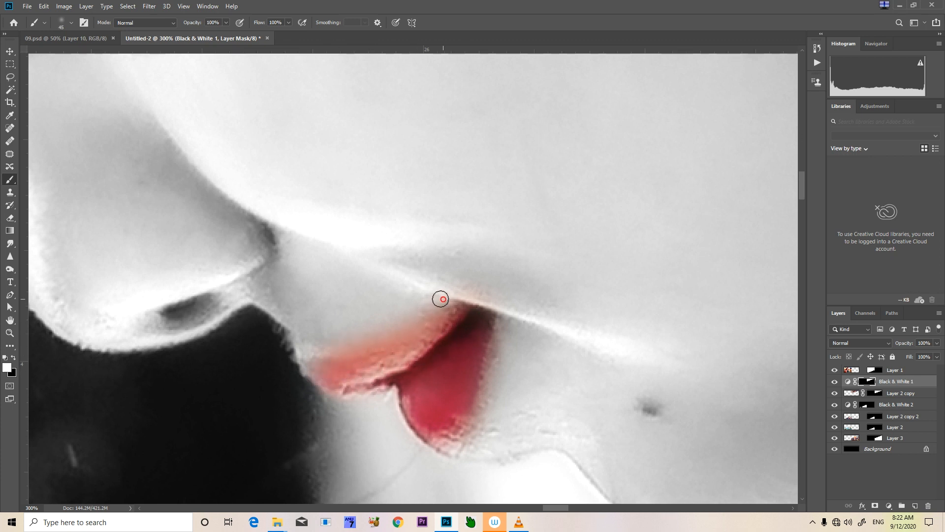
scroll(419, 303, down, 7)
scroll(418, 304, up, 3)
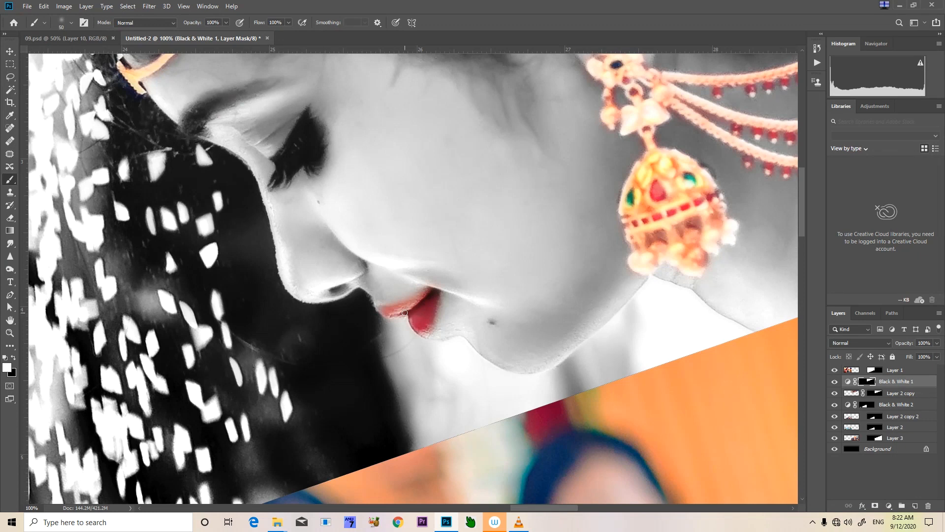
Examine the groom's coloured headband and forehead mark in 09.psd as the reference for the lower black-and-white photo
key(bracketright)
key(bracketright)
key(bracketright)
key(bracketright)
key(bracketright)
key(bracketright)
key(bracketright)
key(bracketright)
key(bracketright)
key(bracketright)
mouse_move(409, 321)
mouse_down()
mouse_move(430, 289)
mouse_move(415, 318)
mouse_move(407, 304)
mouse_move(422, 310)
mouse_move(391, 315)
mouse_move(436, 279)
mouse_move(436, 295)
mouse_move(616, 213)
mouse_move(709, 197)
mouse_up()
key(ctrl+minus)
key(ctrl+minus)
key(space)
drag(376, 340, 406, 229)
drag(352, 331, 392, 274)
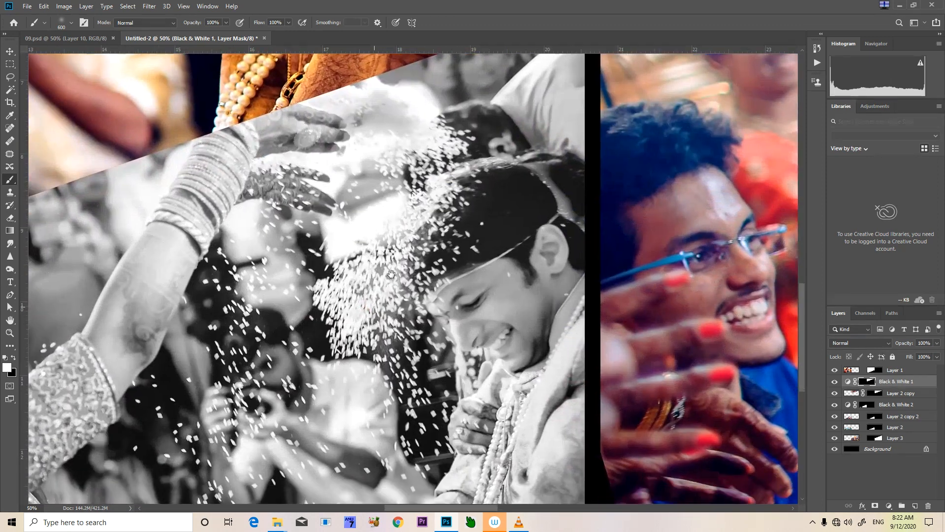
key(ctrl+plus)
key(ctrl+plus)
key(ctrl+plus)
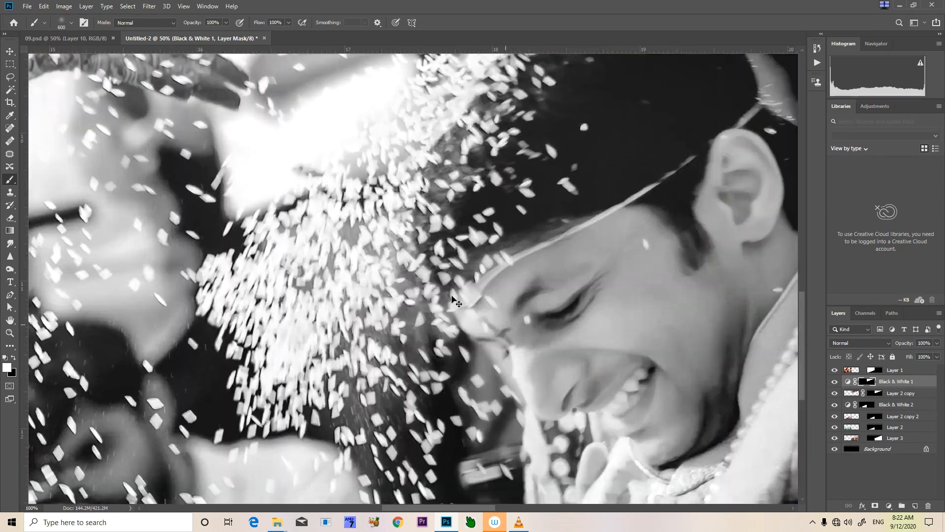
click(68, 39)
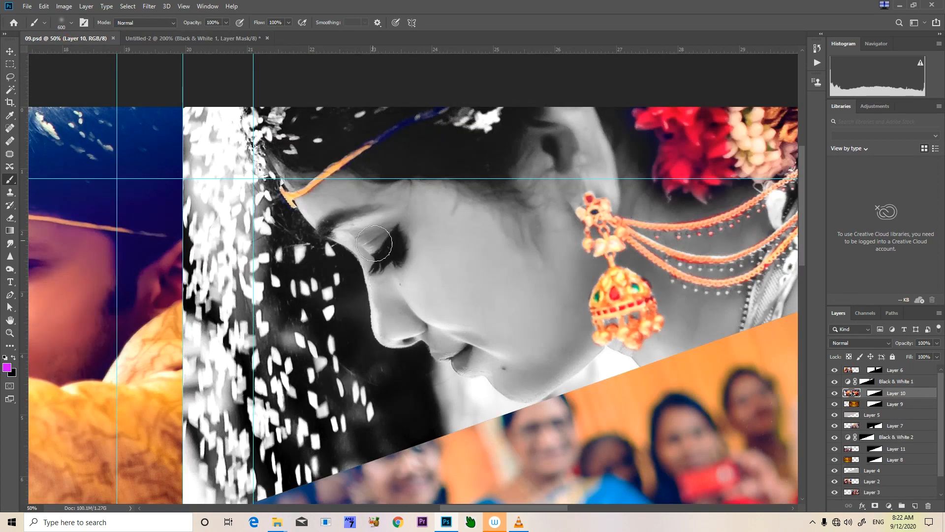
key(space)
drag(359, 320, 494, 121)
drag(315, 413, 364, 301)
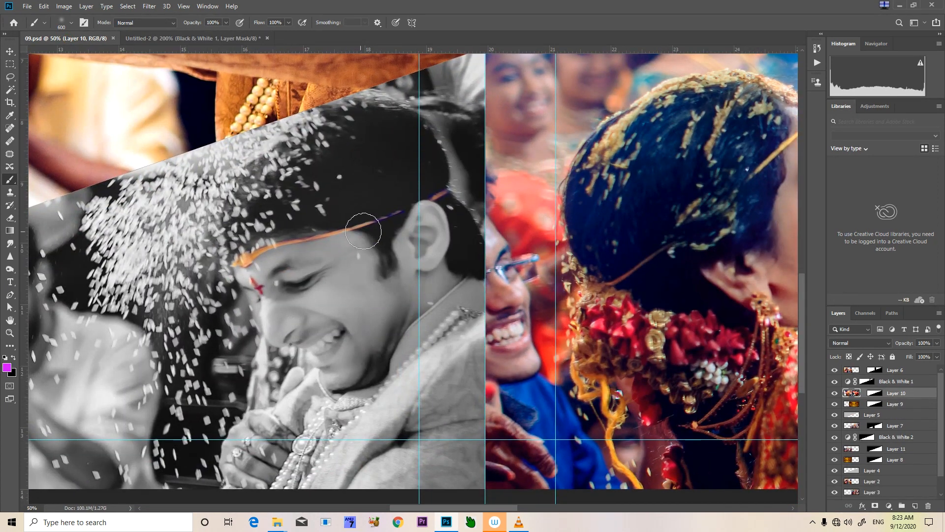
mouse_move(264, 305)
mouse_down()
mouse_move(375, 297)
mouse_move(188, 361)
mouse_move(114, 416)
mouse_up()
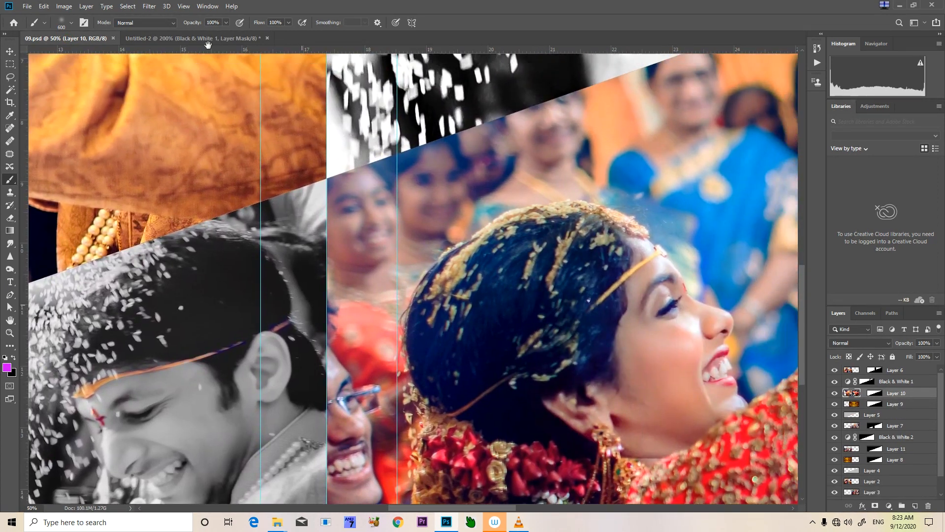
Return to Untitled-2 and target the Black & White 2 mask at the groom's forehead for painting with the Brush tool
click(192, 39)
key(ctrl+plus)
key(ctrl+plus)
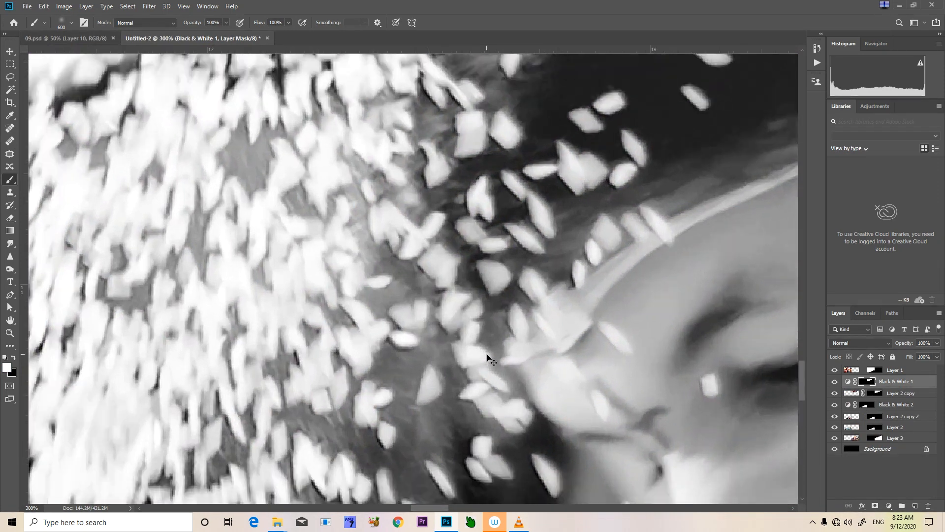
key(space)
drag(554, 402, 373, 338)
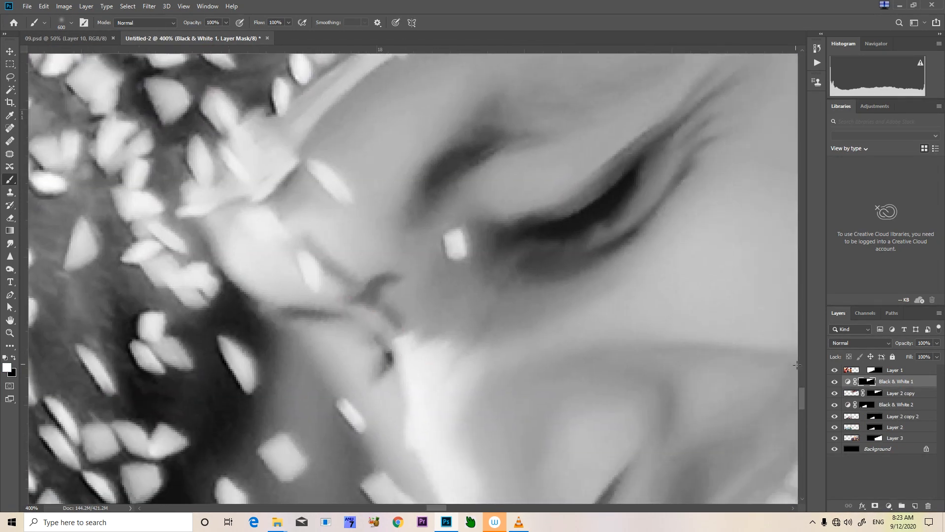
key(v)
right_click(509, 353)
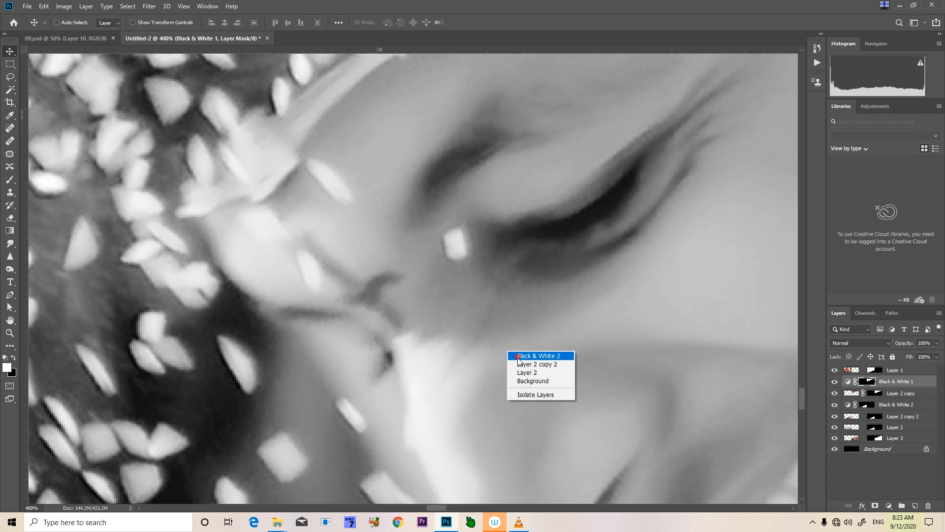
click(536, 359)
key(space)
drag(484, 386, 430, 367)
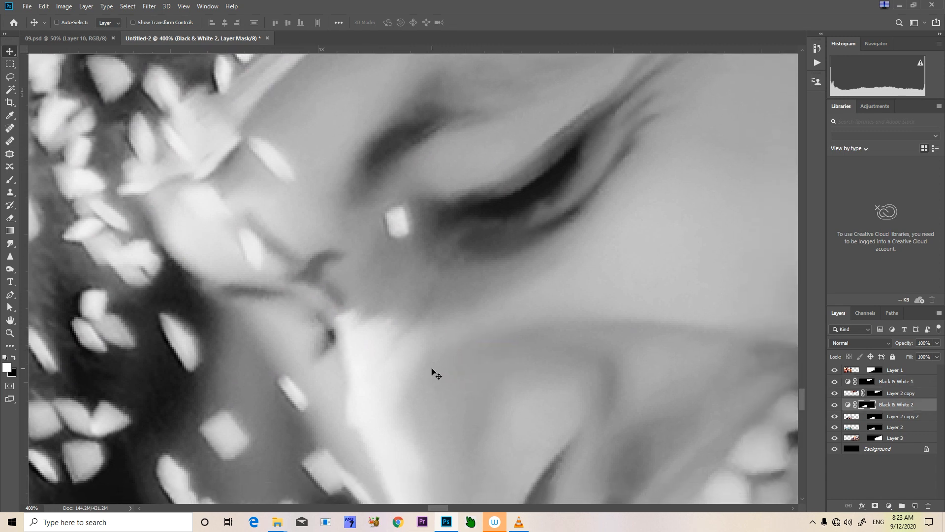
key(b)
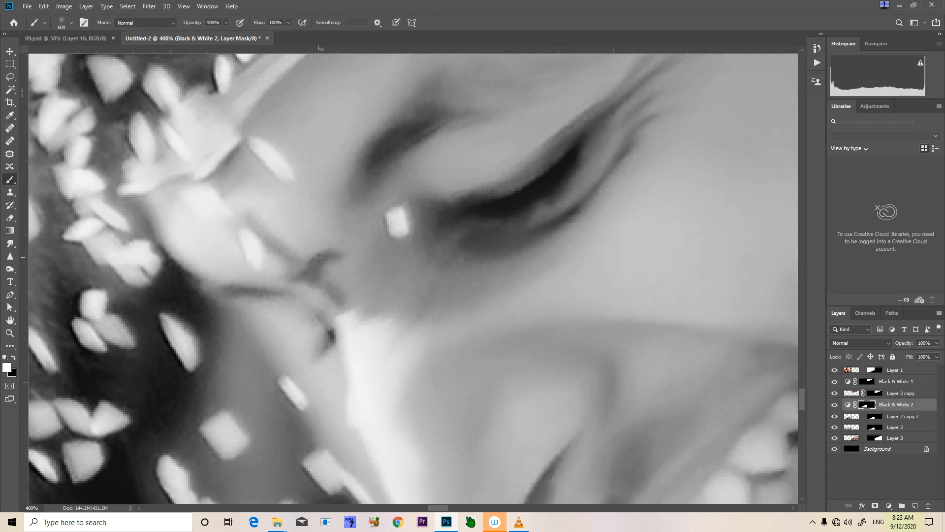
Reduce the brush to 15 px and paint black on the Black & White 2 mask over the groom's red forehead mark
key(bracketleft)
key(bracketleft)
key(bracketleft)
key(bracketleft)
key(bracketleft)
key(bracketleft)
key(bracketleft)
key(bracketleft)
key(bracketleft)
key(bracketleft)
key(bracketleft)
key(bracketleft)
key(bracketleft)
key(bracketleft)
key(bracketleft)
key(bracketleft)
key(bracketleft)
key(bracketleft)
key(bracketleft)
key(bracketleft)
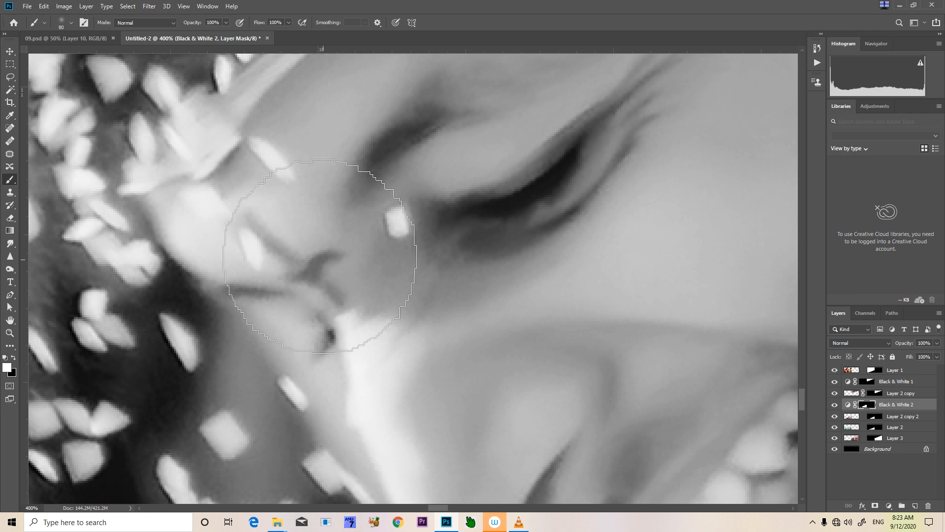
drag(337, 256, 312, 265)
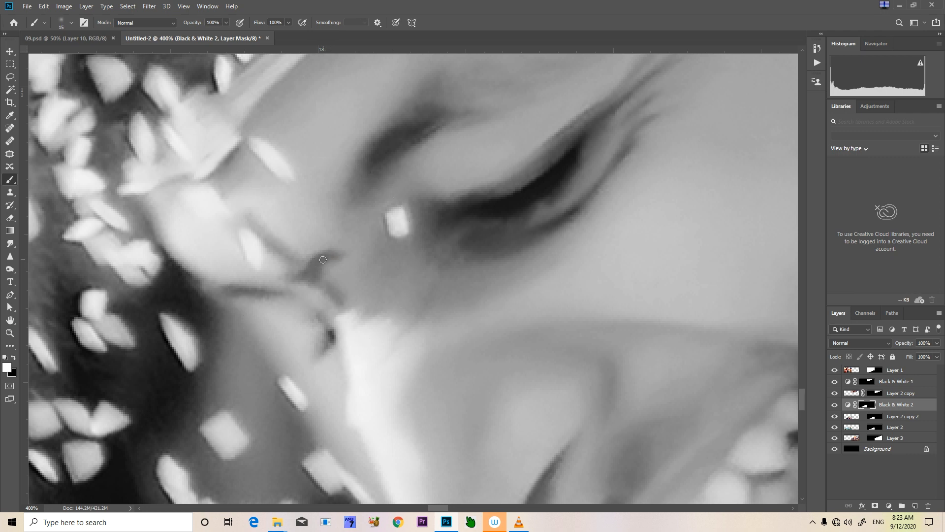
key(x)
mouse_move(334, 257)
mouse_down()
mouse_move(295, 278)
mouse_move(342, 303)
mouse_up()
mouse_move(312, 275)
mouse_down()
mouse_move(252, 223)
mouse_move(278, 247)
mouse_up()
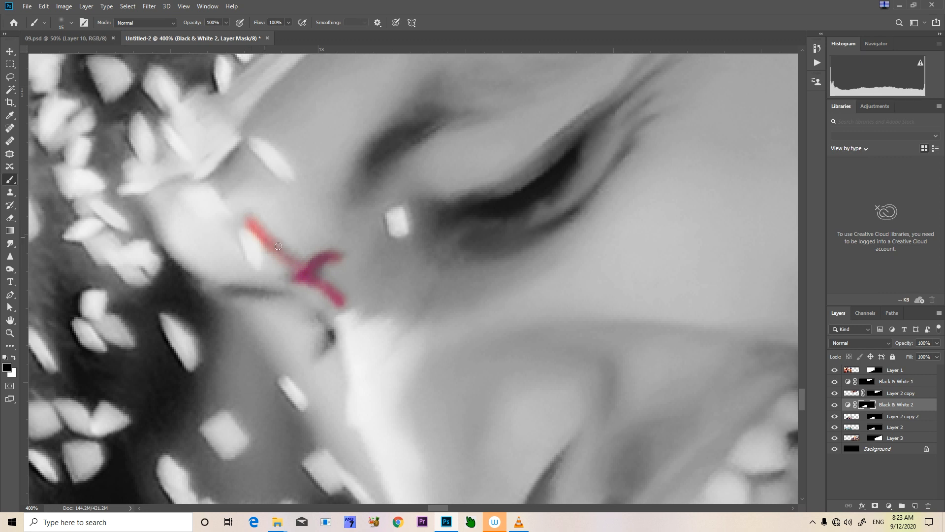
Finish restoring the groom's red forehead mark and uncover the orange front part of his headband with black on the Black & White 2 mask
mouse_move(308, 279)
mouse_down()
mouse_move(320, 270)
mouse_move(342, 294)
mouse_up()
mouse_move(462, 361)
mouse_down()
mouse_move(444, 349)
mouse_move(579, 523)
mouse_up()
key(])
mouse_move(228, 338)
mouse_down()
mouse_move(297, 299)
mouse_move(293, 270)
mouse_move(279, 281)
mouse_move(304, 257)
mouse_move(326, 299)
mouse_move(303, 318)
mouse_move(293, 280)
mouse_move(303, 294)
mouse_move(363, 225)
mouse_move(427, 175)
mouse_move(339, 248)
mouse_move(310, 307)
mouse_up()
key(])
key(bracketleft)
key(space)
drag(376, 214, 292, 373)
mouse_move(340, 341)
mouse_down()
mouse_move(490, 267)
mouse_move(369, 380)
mouse_up()
key(space)
key(bracketleft)
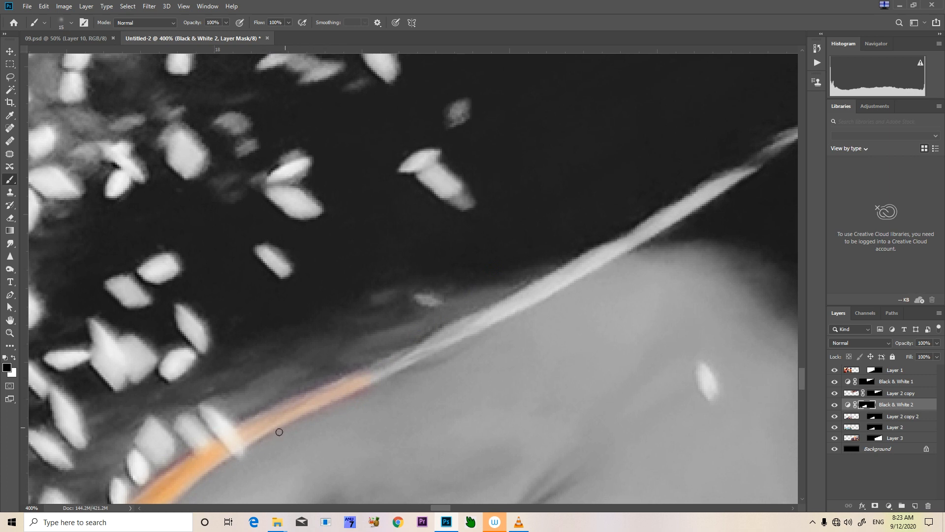
Paint black on the Black & White 2 mask along the rest of the groom's headband toward his ear, enlarging the brush to 20 px
key(bracketright)
mouse_move(306, 394)
mouse_down()
mouse_move(443, 341)
mouse_move(577, 271)
mouse_up()
key(space)
mouse_move(558, 230)
mouse_down()
mouse_move(554, 297)
mouse_move(365, 334)
mouse_up()
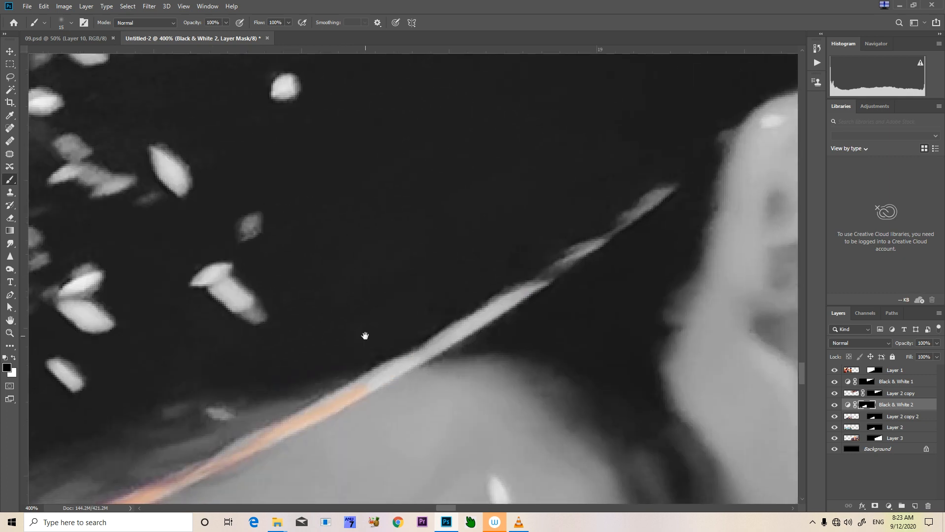
drag(348, 392, 561, 259)
key(])
drag(667, 190, 552, 275)
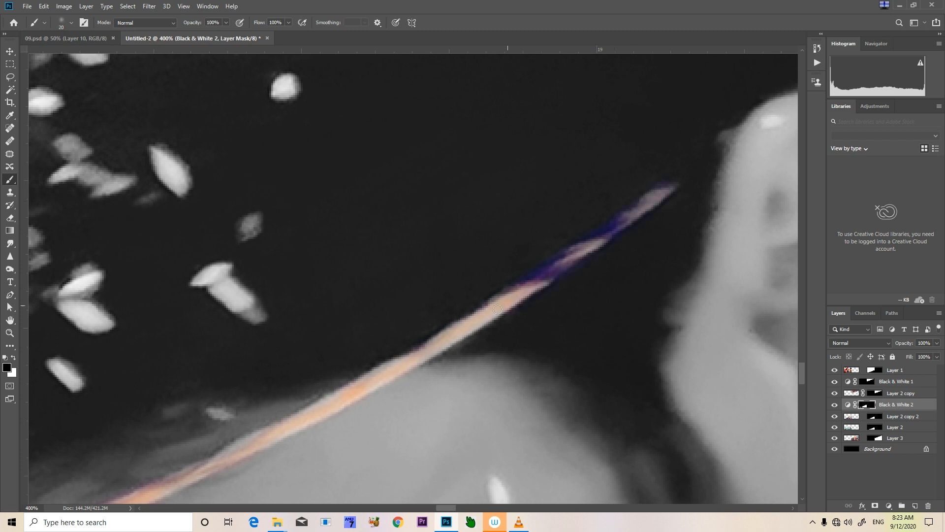
mouse_move(279, 435)
mouse_down()
mouse_move(433, 312)
mouse_move(512, 270)
mouse_up()
drag(400, 332, 241, 393)
key(ctrl+minus)
key(ctrl+minus)
key(ctrl+minus)
key(ctrl+minus)
key(ctrl+minus)
key(ctrl+minus)
key(ctrl+minus)
key(ctrl+minus)
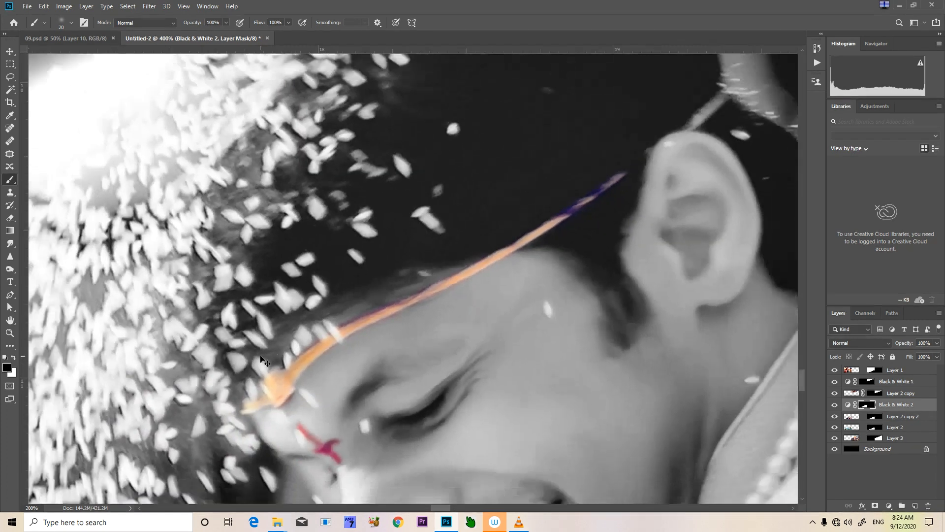
key(ctrl+minus)
key(ctrl+minus)
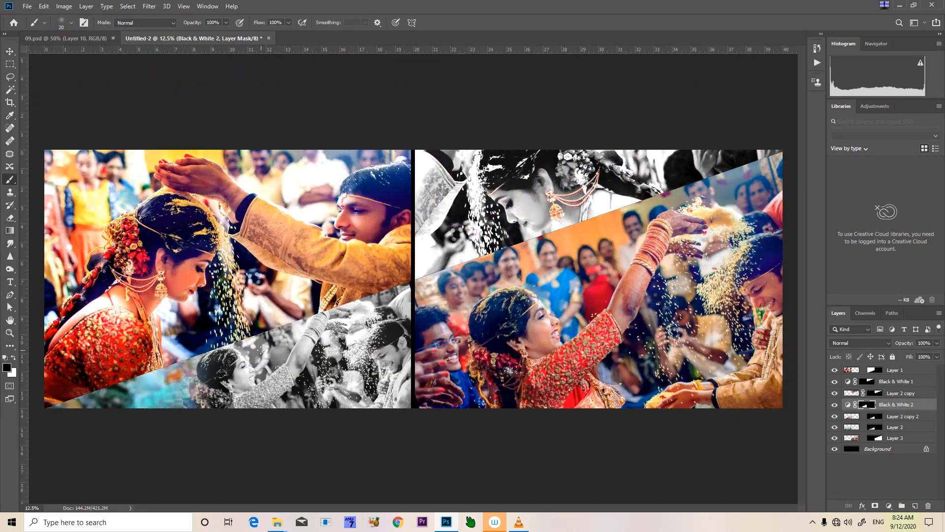
Apply Levels to Layer 3, the large colour photo on the right page, with input levels 10, 1.20 and 225
key(v)
right_click(557, 320)
click(565, 325)
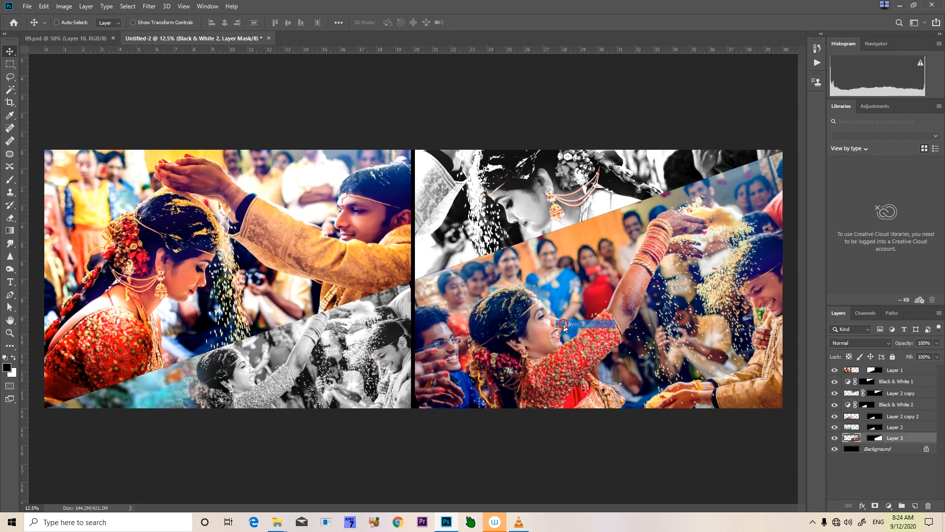
key(ctrl+alt+l)
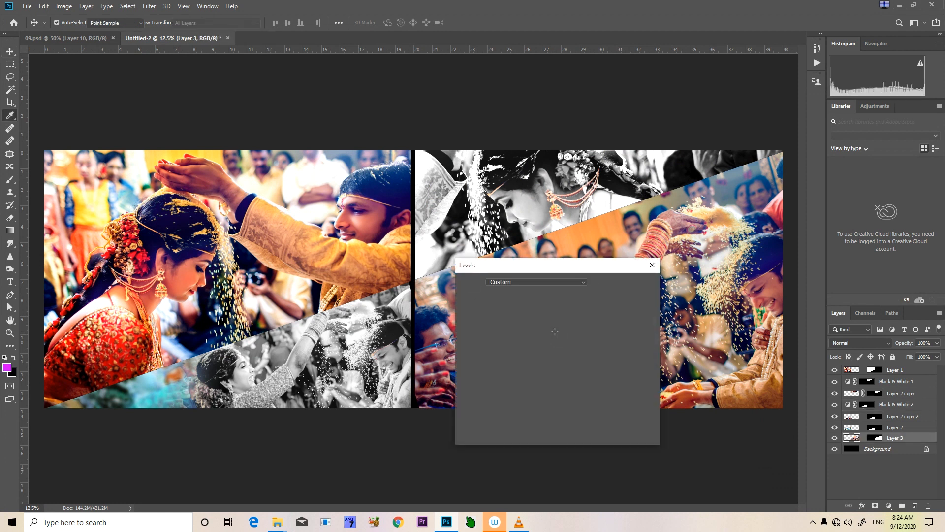
drag(586, 265, 375, 169)
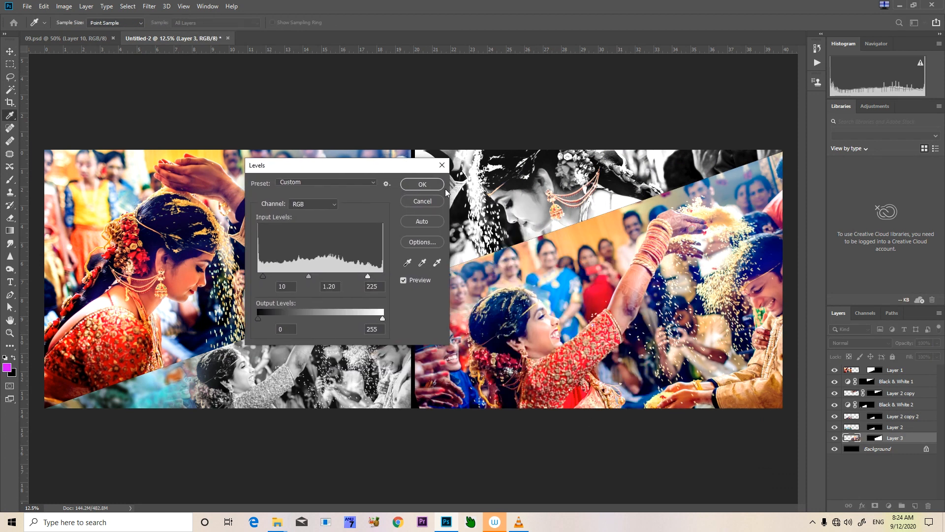
click(429, 184)
Apply Color Balance to the midtones of Layer 1, setting cyan-red to -8 and shifting yellow-blue slightly toward yellow
right_click(196, 285)
click(215, 297)
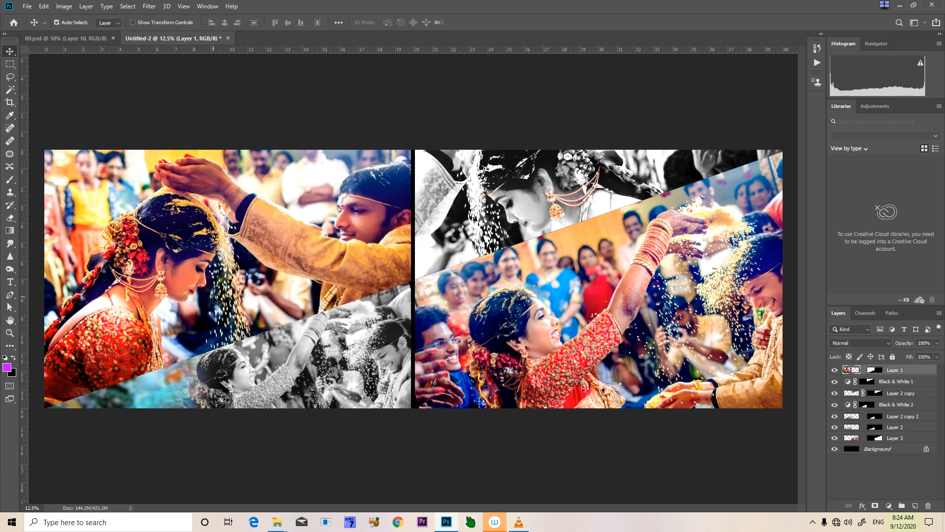
key(ctrl+b)
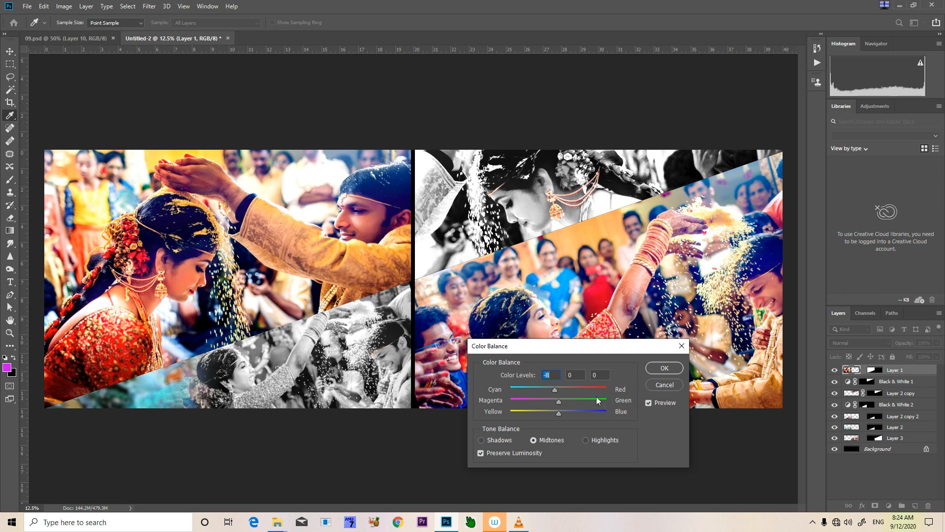
mouse_move(560, 412)
mouse_down()
mouse_move(577, 415)
mouse_move(551, 419)
mouse_up()
click(662, 367)
Apply Color Balance to the midtones of Layer 3 with colour levels +16, 0 and -20
right_click(603, 341)
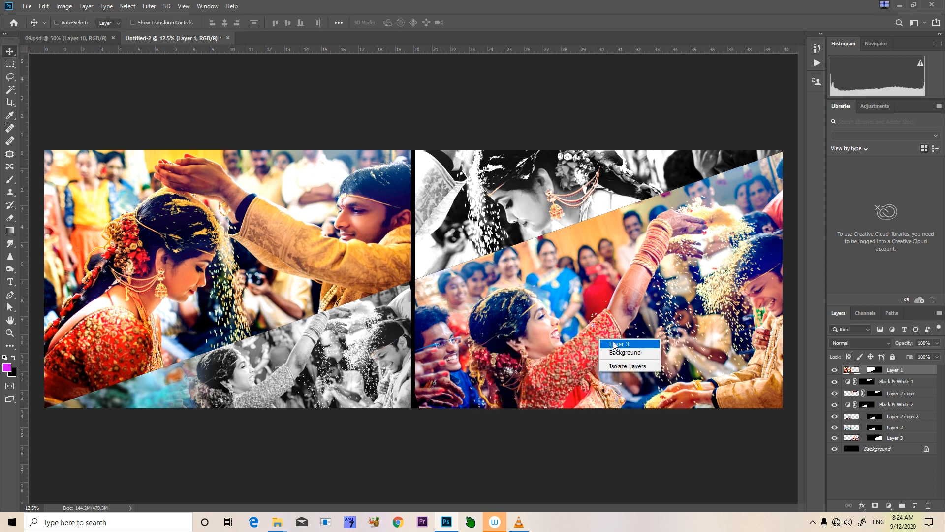
click(615, 345)
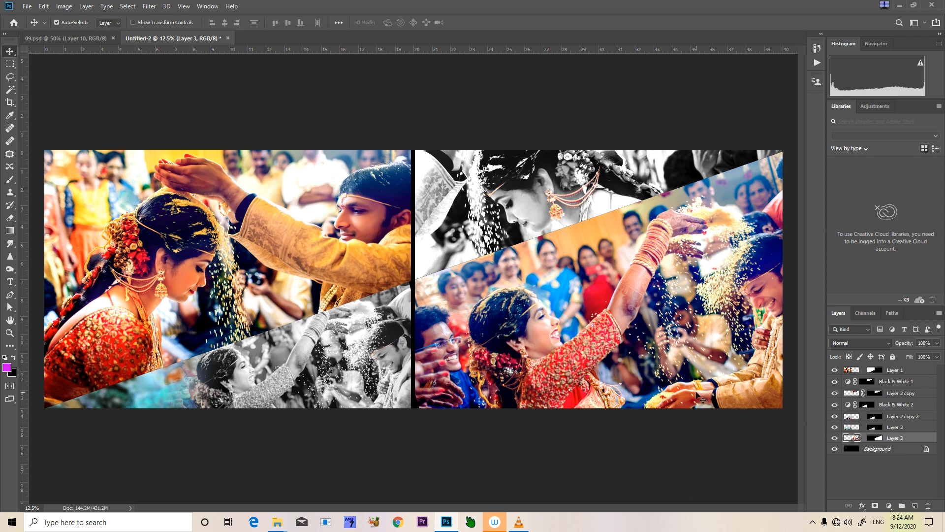
key(ctrl+b)
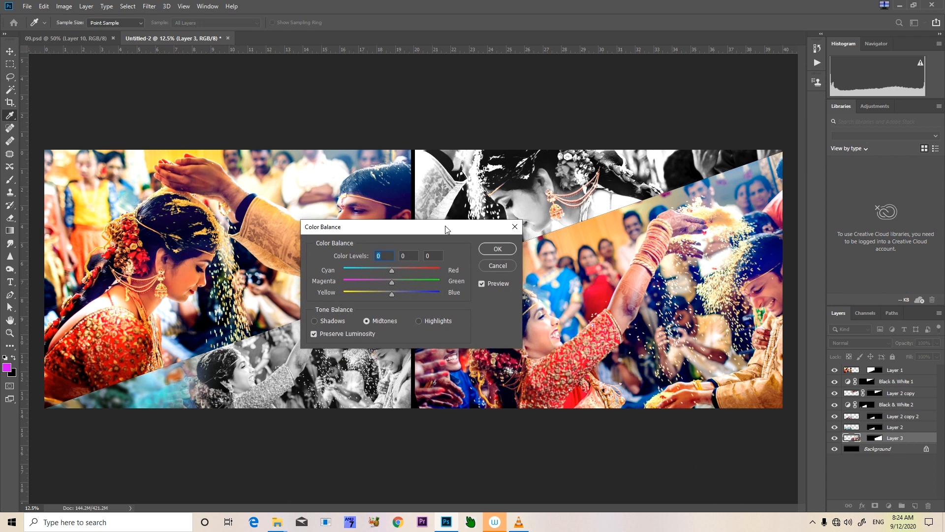
drag(389, 296, 385, 298)
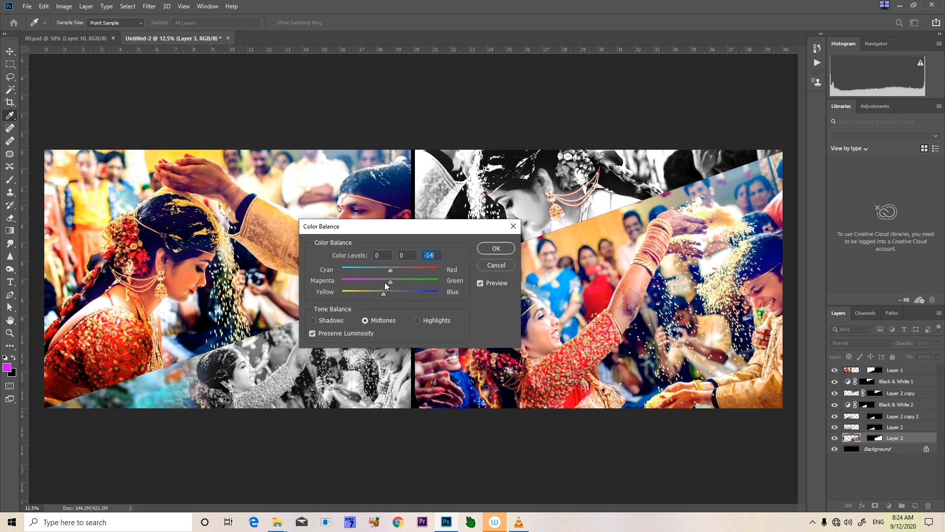
drag(385, 293, 380, 293)
click(398, 270)
click(490, 250)
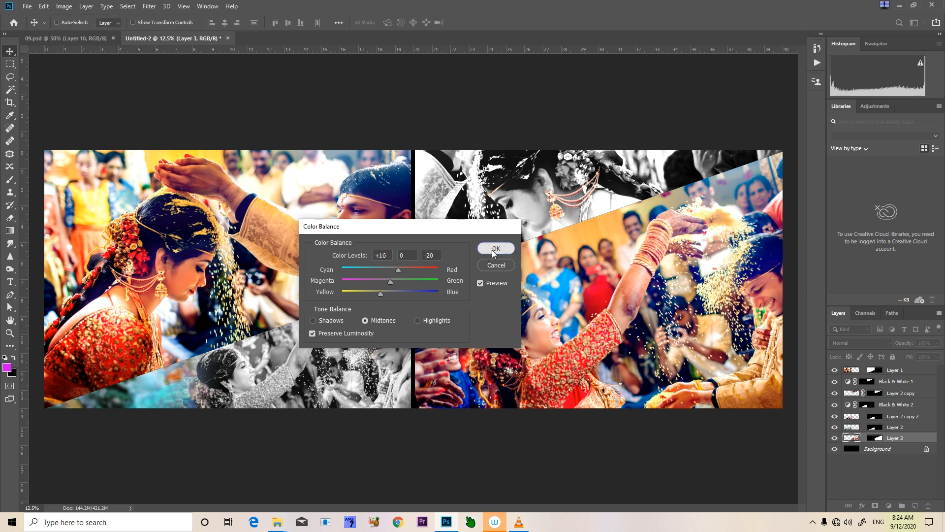
key(ctrl+minus)
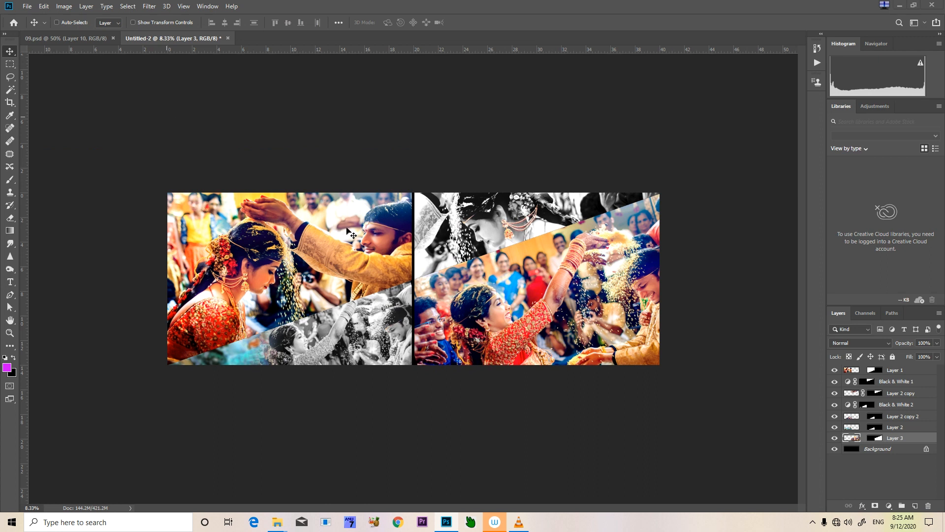
key(alt+Tab)
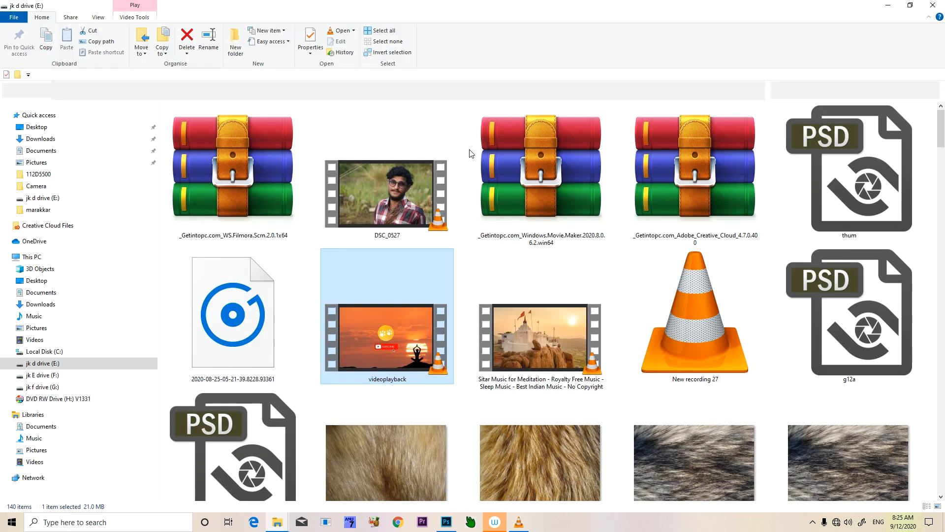
key(alt+Tab)
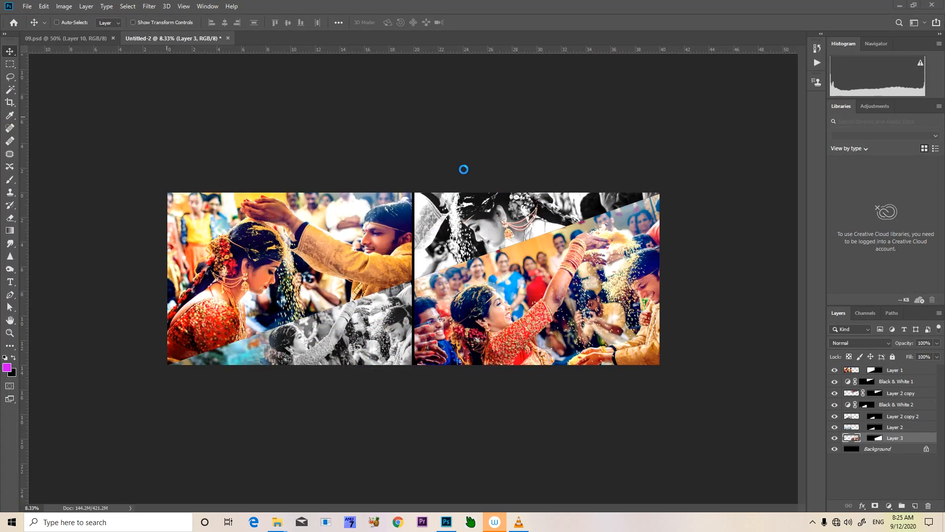
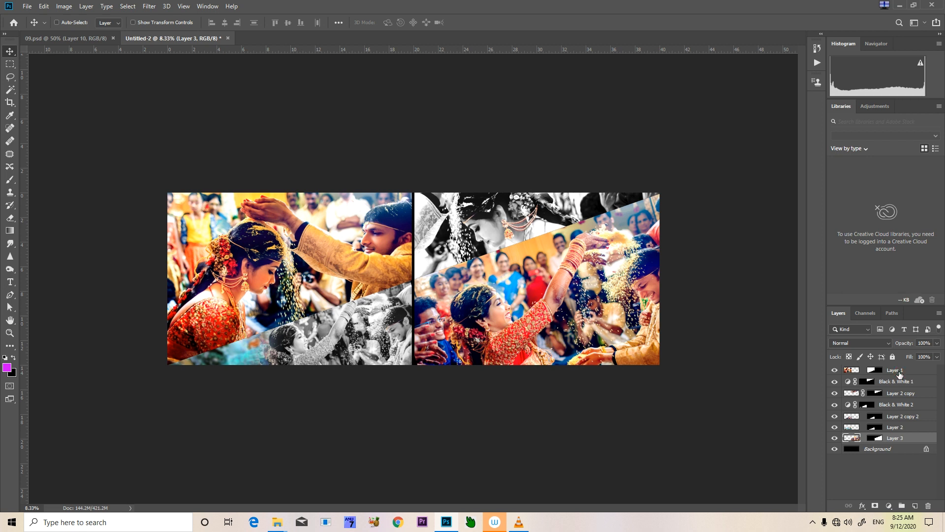
Merge all layers into the background and blend a duplicate, Layer 1, over it in Soft Light mode at 10% opacity
shift+click(899, 375)
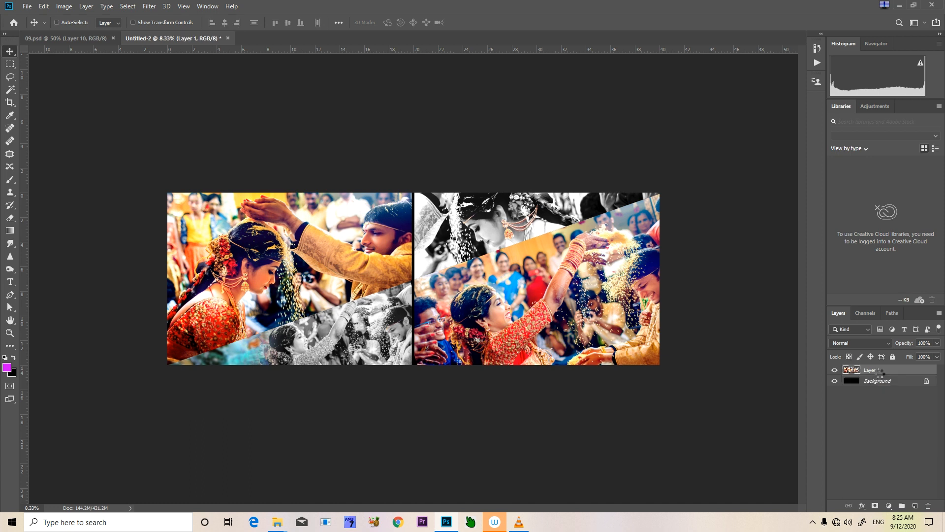
key(ctrl+e)
click(855, 343)
click(851, 393)
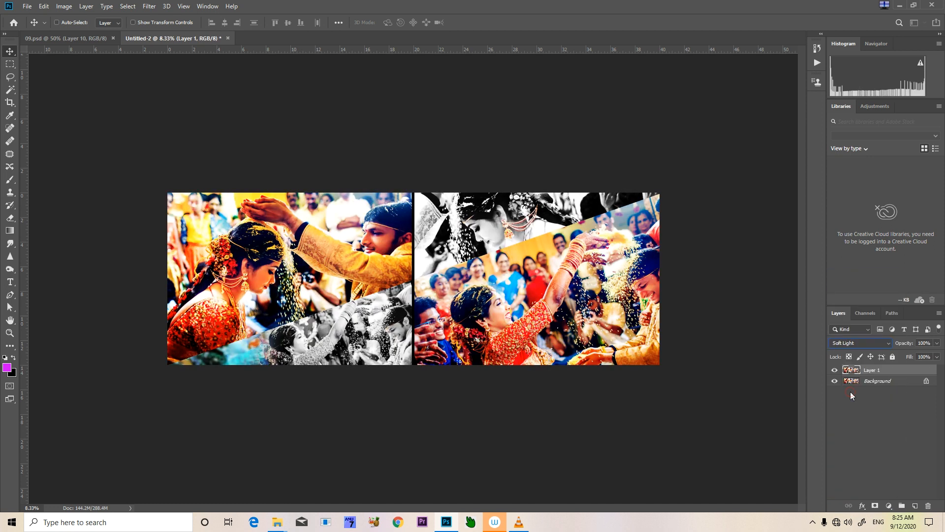
click(907, 343)
text(10)
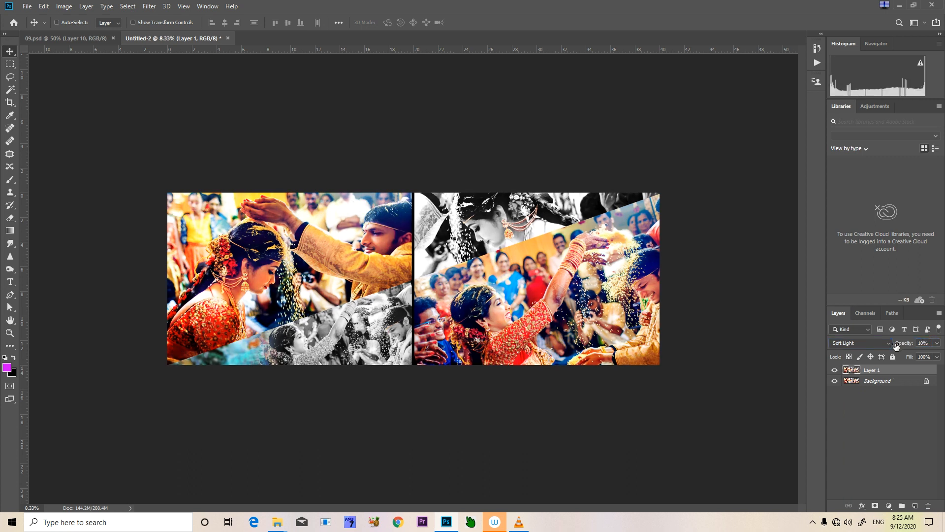
Stamp the visible image into Layer 2 and blend a duplicate of it above in Screen mode at 20% opacity
click(885, 390)
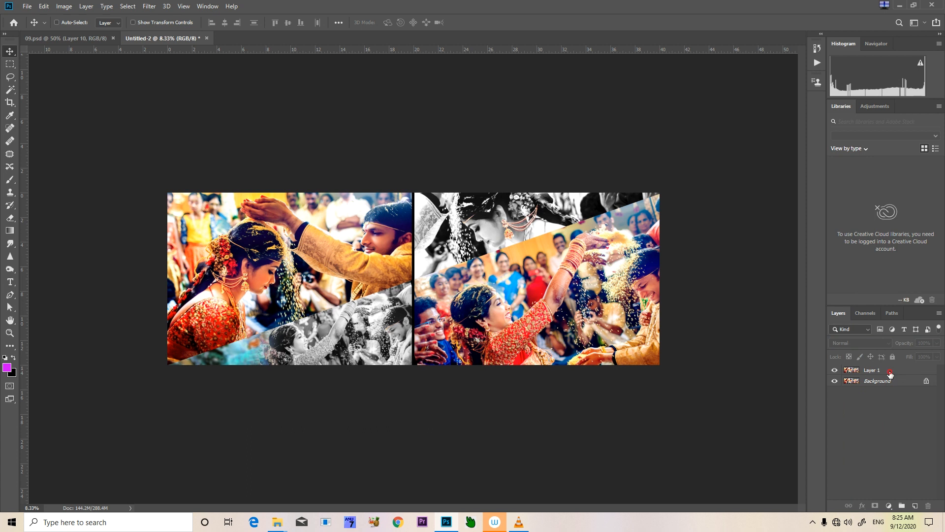
click(889, 372)
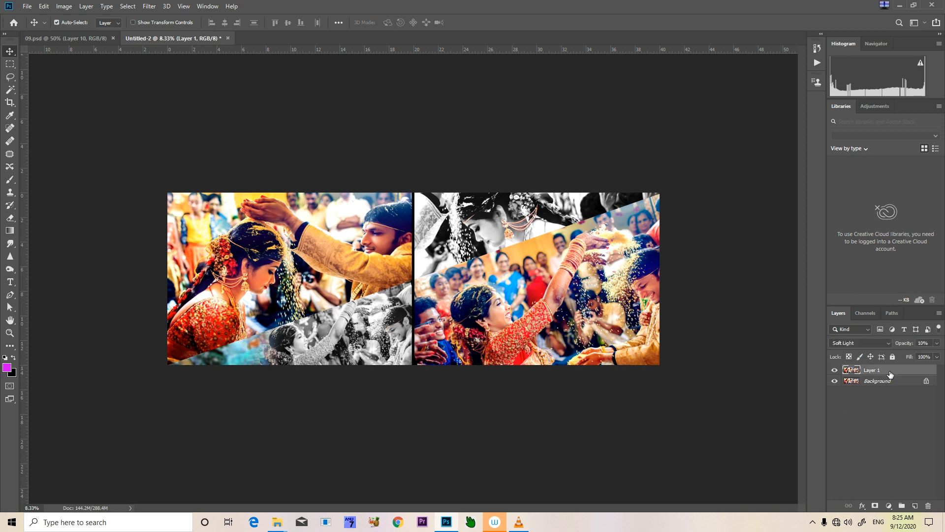
key(ctrl+j)
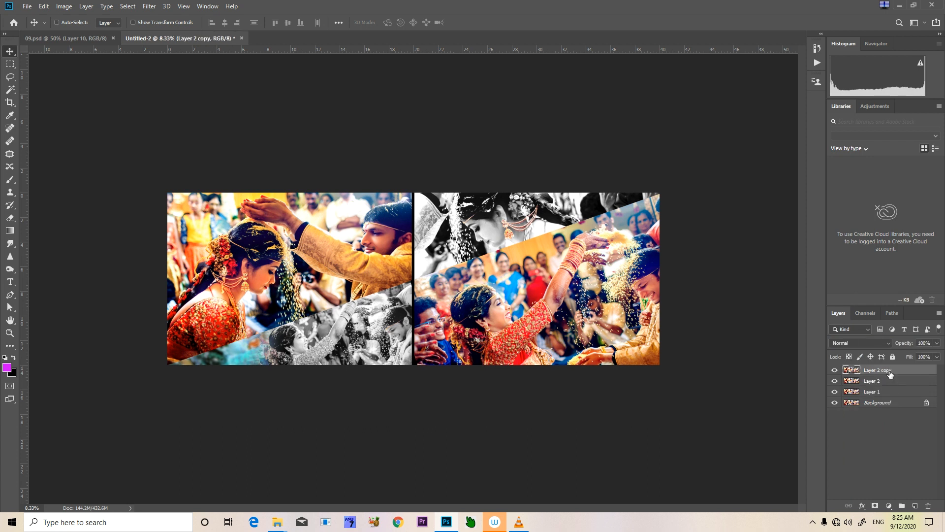
click(862, 343)
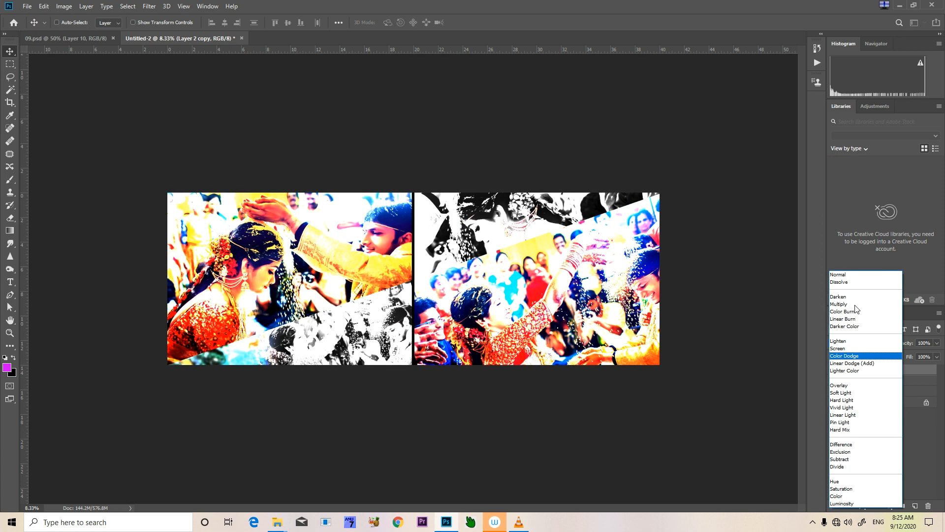
click(853, 347)
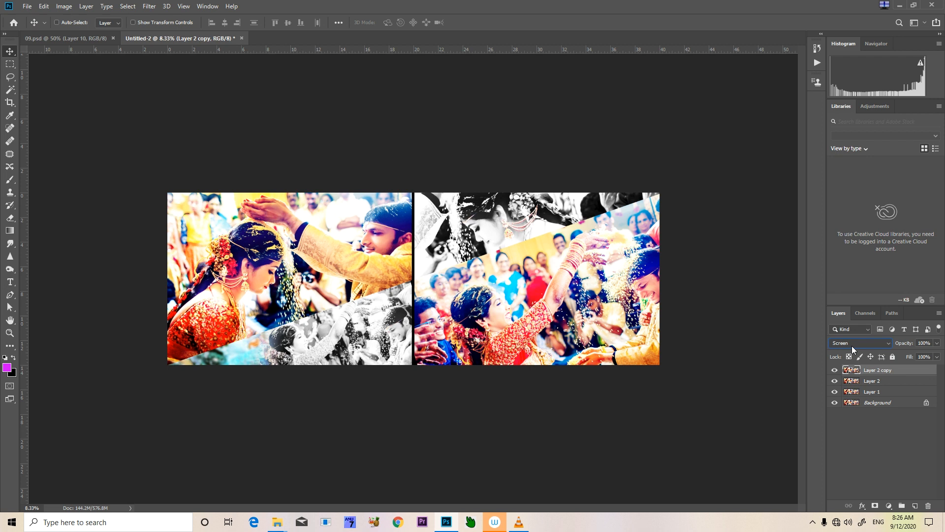
click(933, 342)
text(20)
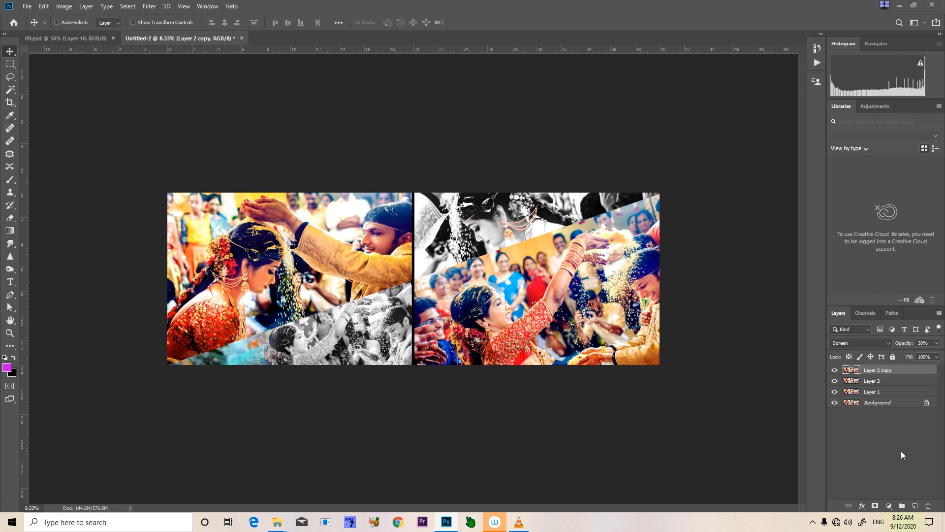
Add a black mask to Layer 2 copy and paint white with an enlarged brush over the bride's face on the left page
alt+click(876, 505)
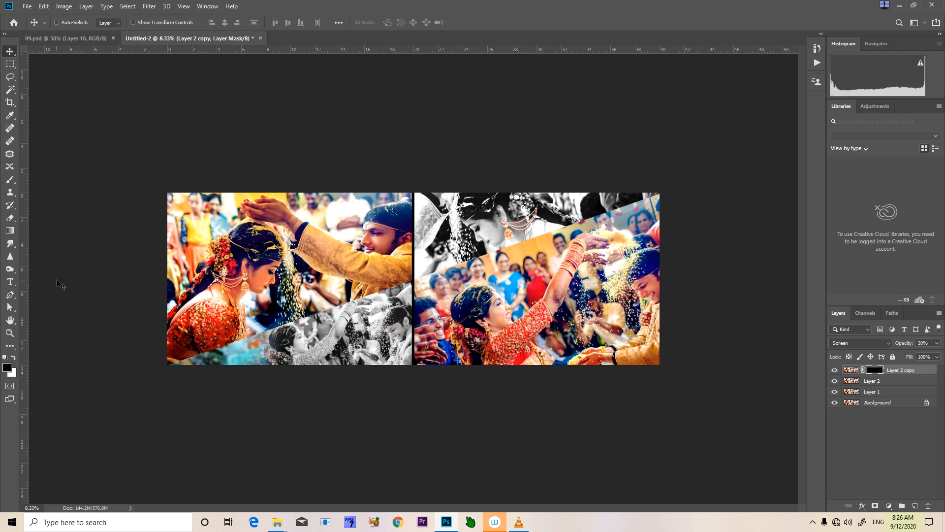
scroll(249, 272, up, 5)
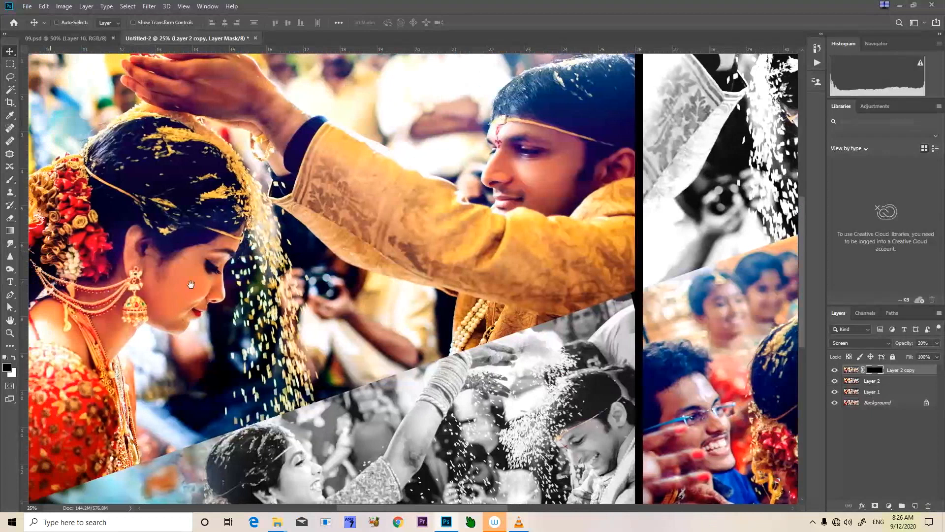
key(b)
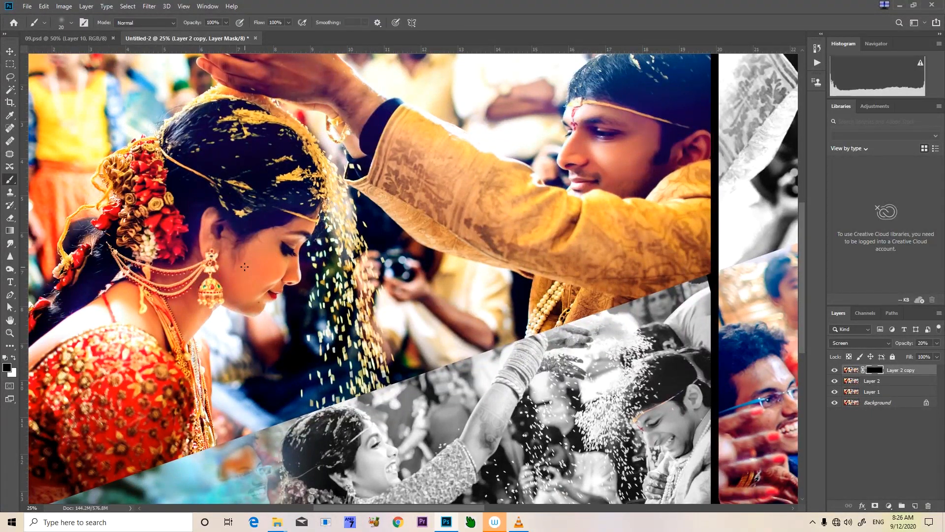
key(bracketright)
key(bracketright)
key(bracketright)
key(bracketright)
key(bracketright)
key(bracketright)
key(bracketright)
key(bracketright)
key(bracketright)
key(bracketright)
key(bracketright)
key(bracketright)
key(bracketright)
key(bracketright)
key(bracketright)
key(bracketright)
key(bracketright)
key(bracketright)
key(x)
mouse_move(292, 227)
mouse_down()
mouse_move(253, 264)
mouse_move(236, 300)
mouse_up()
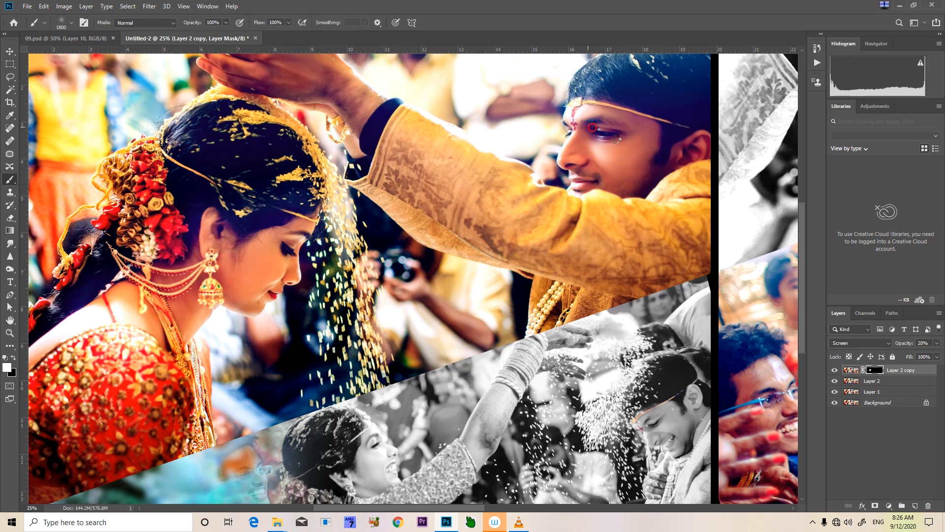
Paint white on the Layer 2 copy mask over the groom's face on the left page
click(617, 139)
click(621, 138)
click(637, 142)
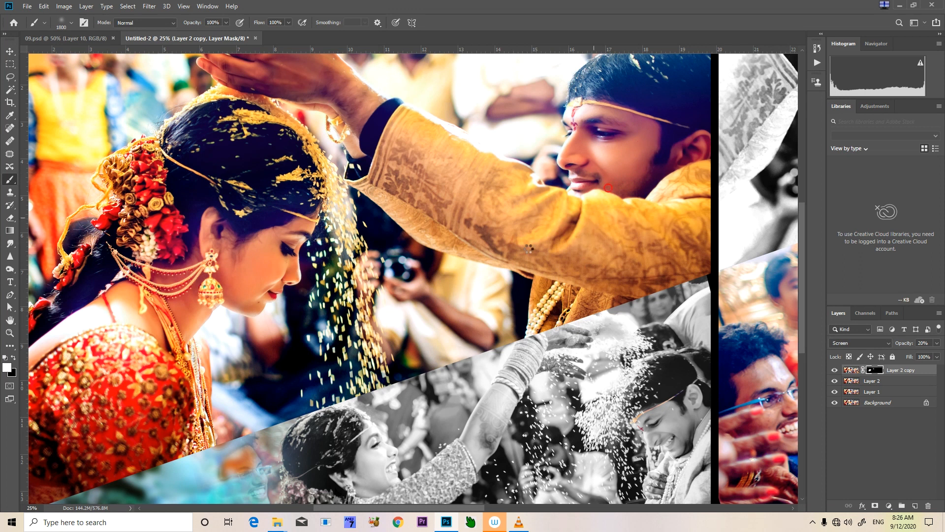
Paint white on the Layer 2 copy mask over the groom's face in the large colour photo on the right page
key(space)
mouse_move(570, 210)
mouse_down()
mouse_move(526, 265)
mouse_move(472, 300)
mouse_up()
mouse_move(561, 251)
mouse_down()
mouse_move(589, 233)
mouse_move(435, 309)
mouse_move(354, 292)
mouse_move(386, 359)
mouse_move(340, 325)
mouse_move(271, 245)
mouse_move(253, 289)
mouse_move(249, 242)
mouse_move(255, 279)
mouse_up()
key(space)
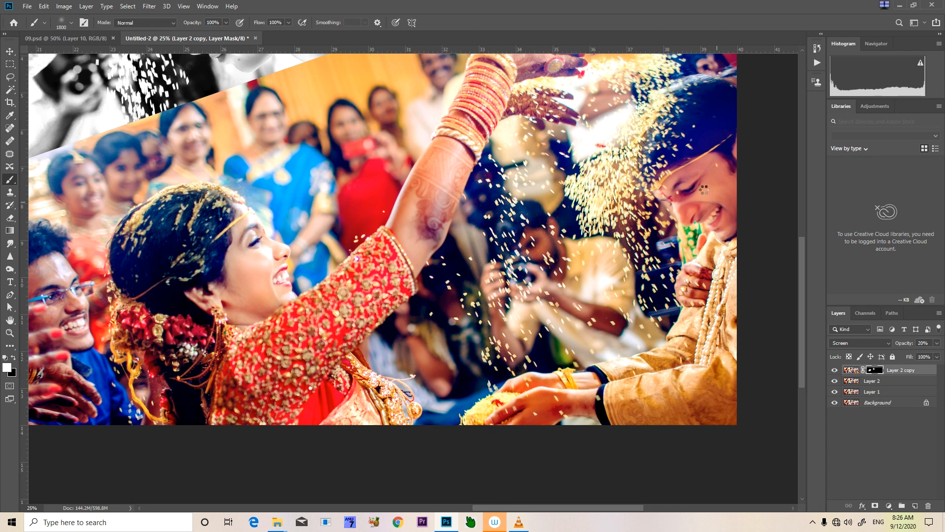
mouse_move(703, 189)
mouse_down()
mouse_move(729, 206)
mouse_move(724, 223)
mouse_move(724, 177)
mouse_up()
key(ctrl+minus)
key(ctrl+minus)
key(ctrl+minus)
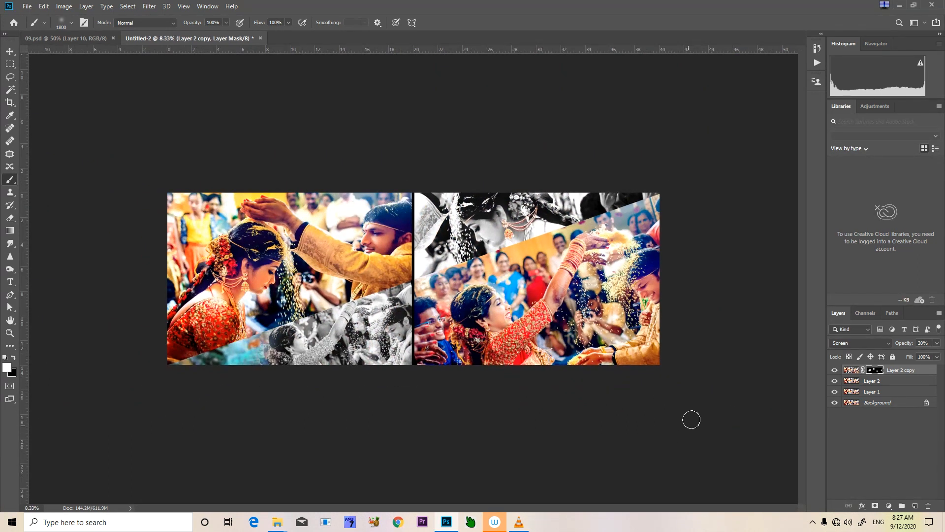
Stamp the visible image into a new Layer 3 above Layer 2 copy
click(907, 370)
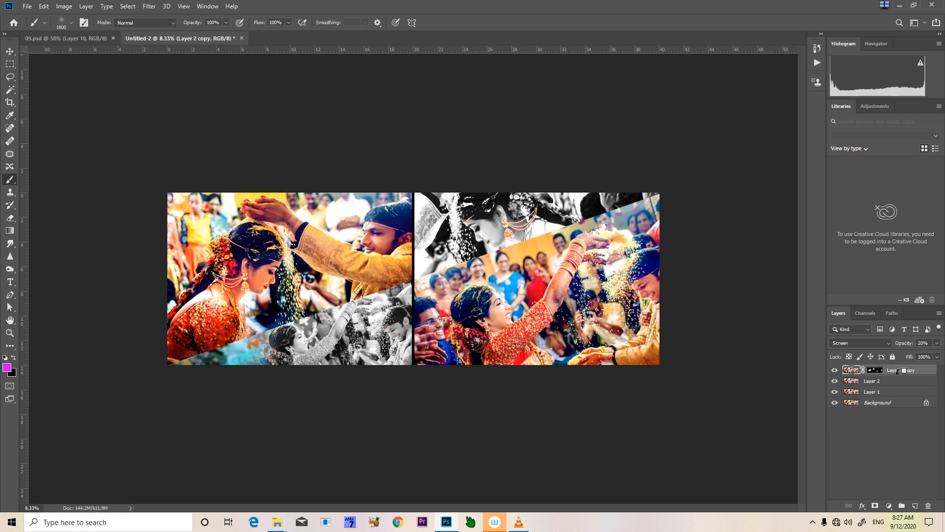
key(e)
ctrl+click(918, 375)
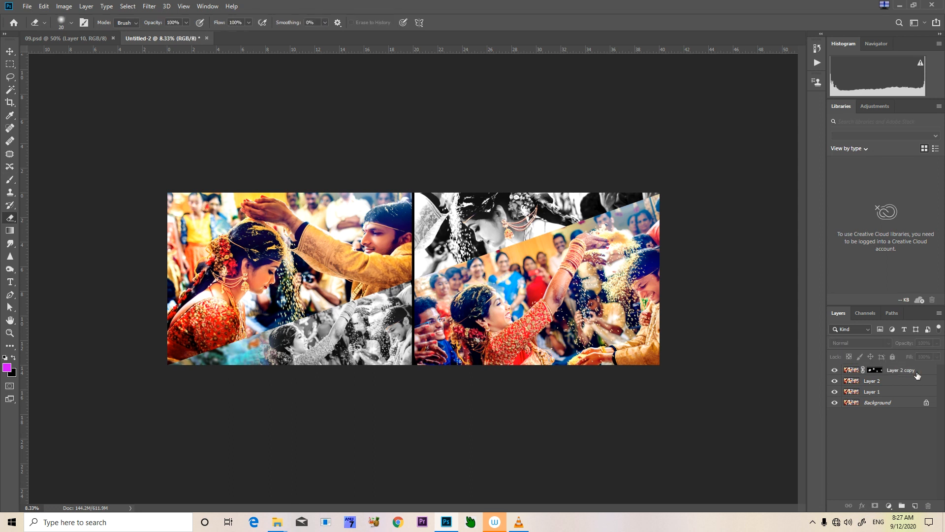
click(915, 371)
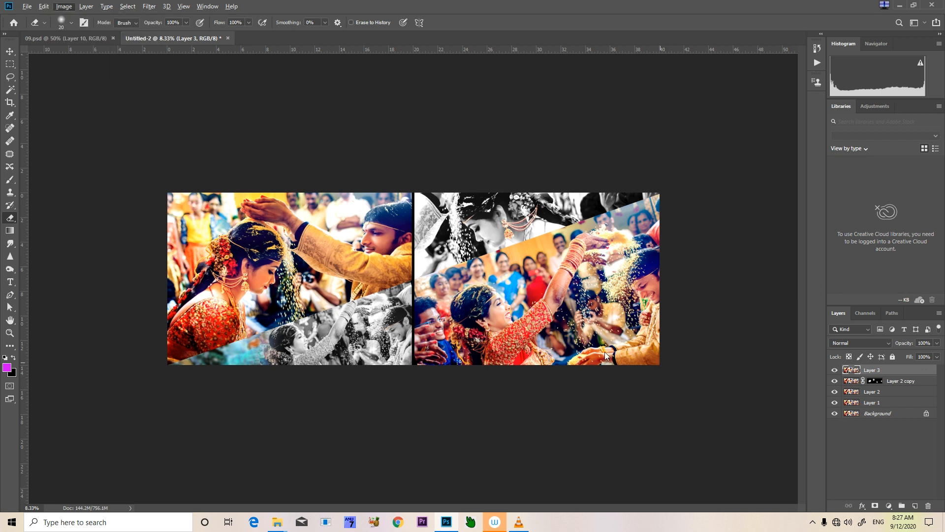
Apply Selective Color to Layer 3, setting the black amount of the Blacks to 10%
key(alt+i)
key(j)
key(s)
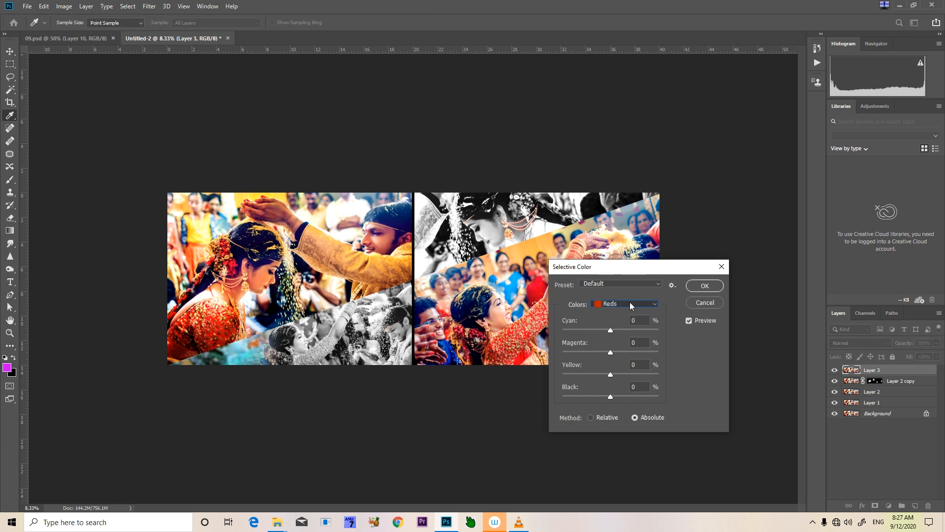
click(631, 303)
click(626, 387)
click(637, 387)
text(10)
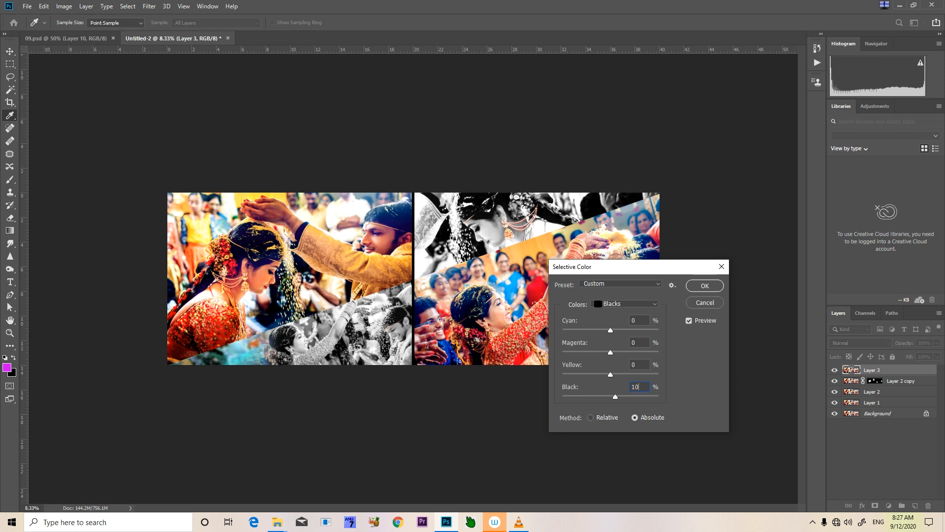
click(705, 285)
key(e)
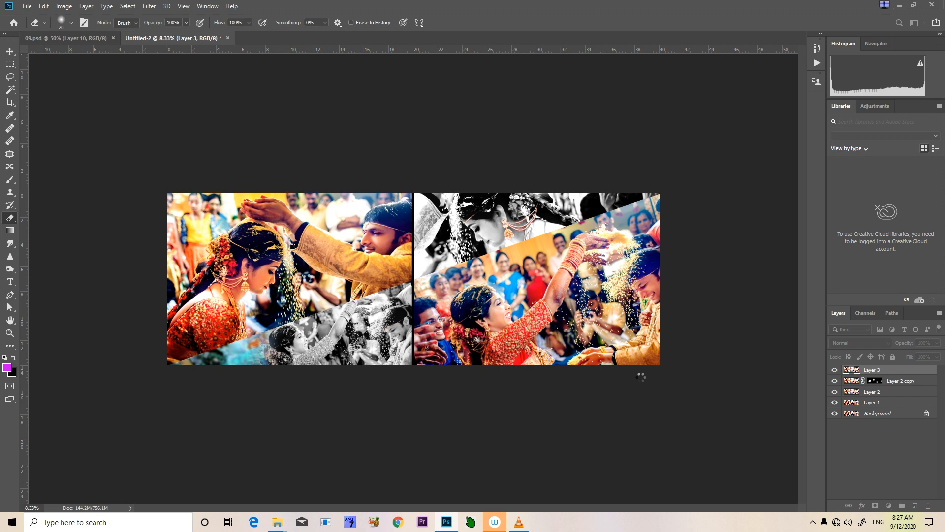
key(alt+i)
click(416, 128)
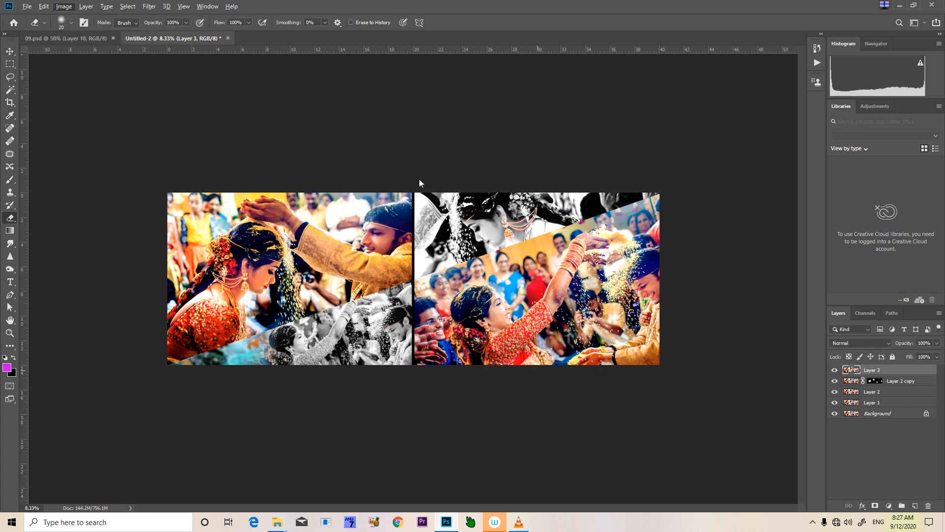
key(alt+i)
key(j)
key(Escape)
key(Escape)
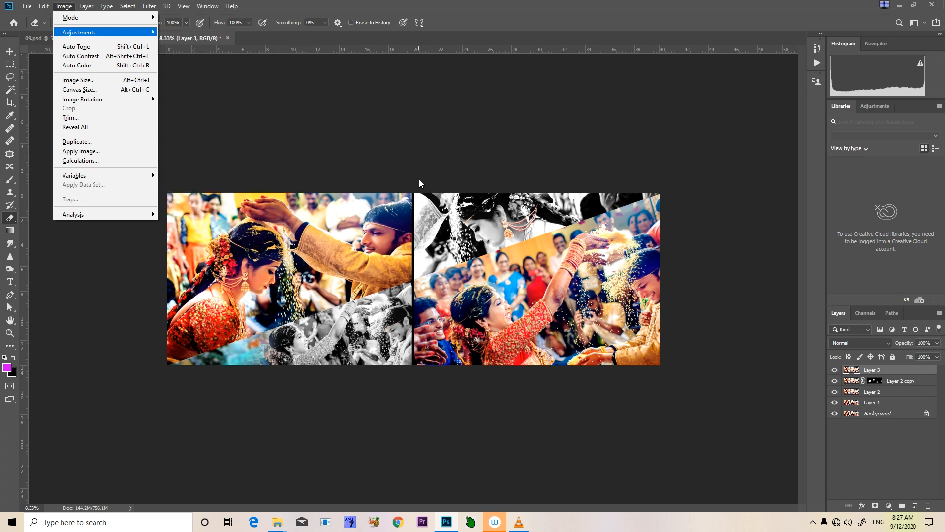
Apply Match Color to Layer 3 with luminance 110 and color intensity 120
key(alt+i)
key(j)
key(m)
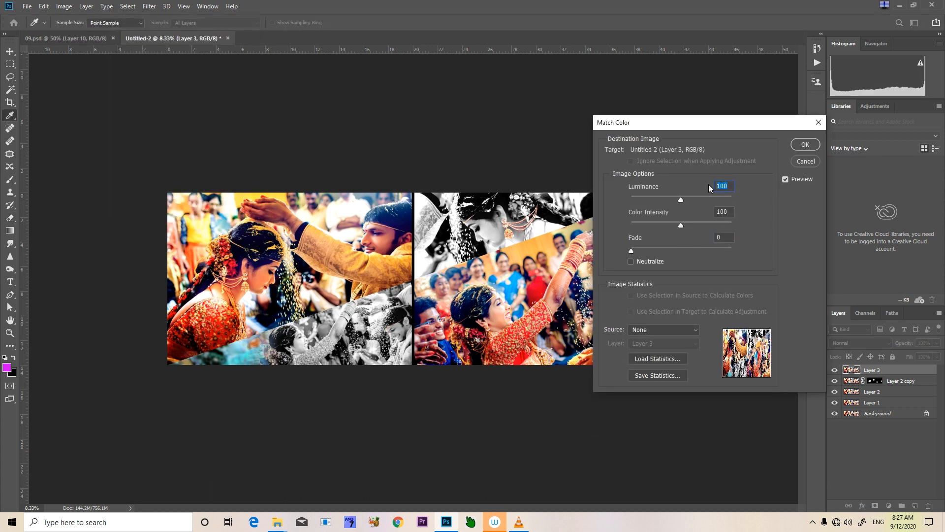
text(110)
text(120)
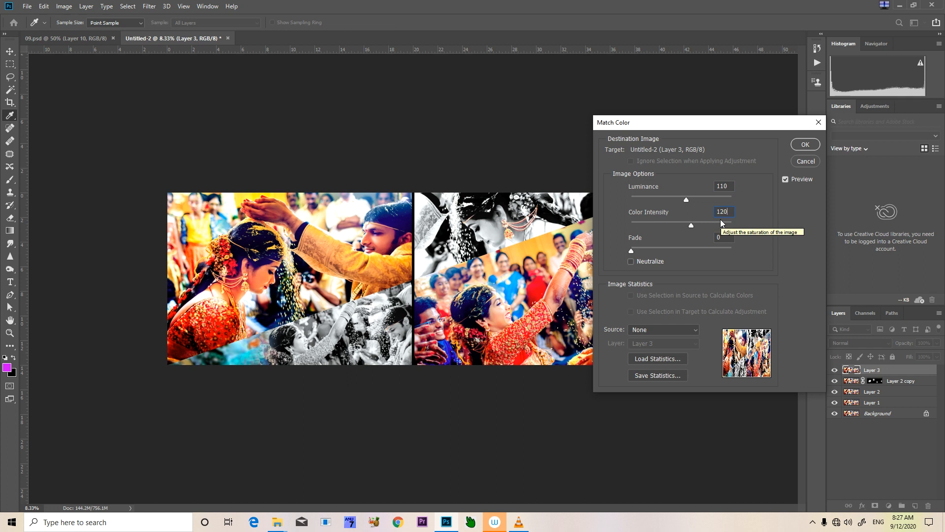
click(803, 143)
key(e)
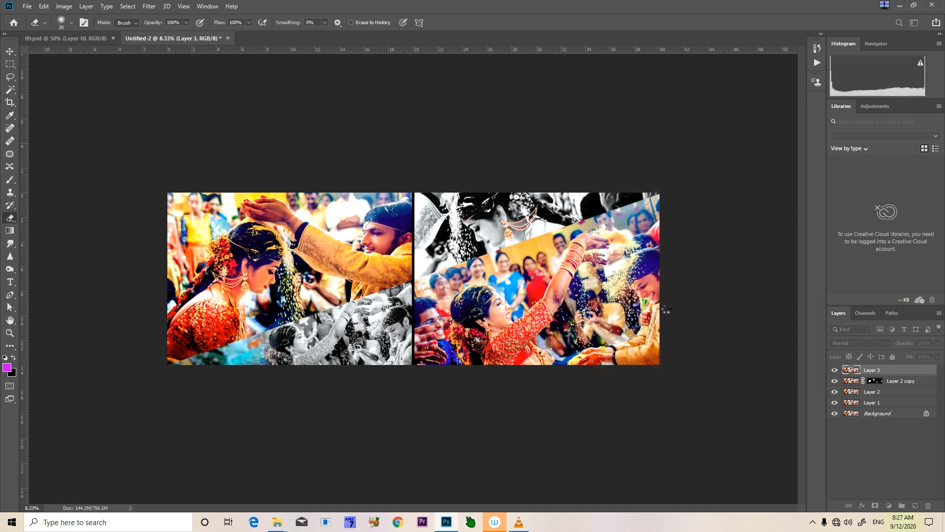
Inspect the right-page photo closely and fade the Match Color adjustment on Layer 3
key(ctrl+plus)
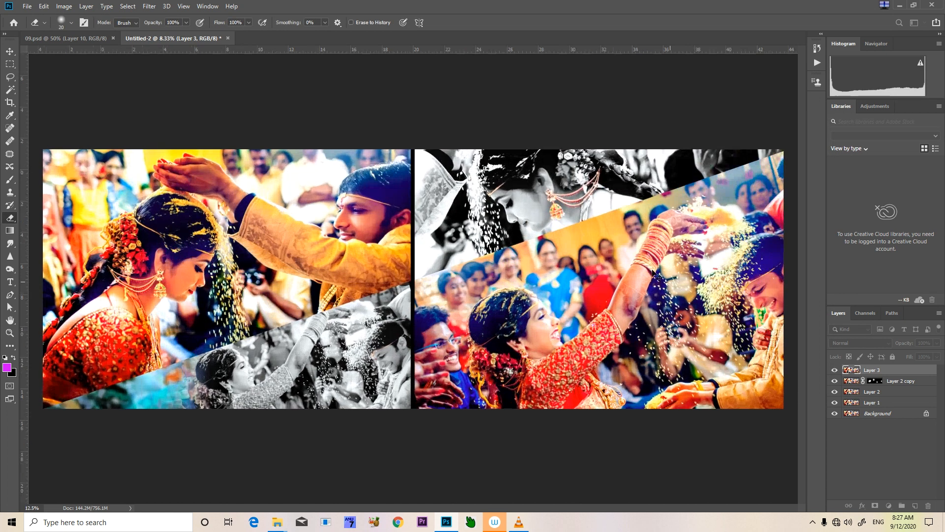
key(ctrl+plus)
key(ctrl+plus)
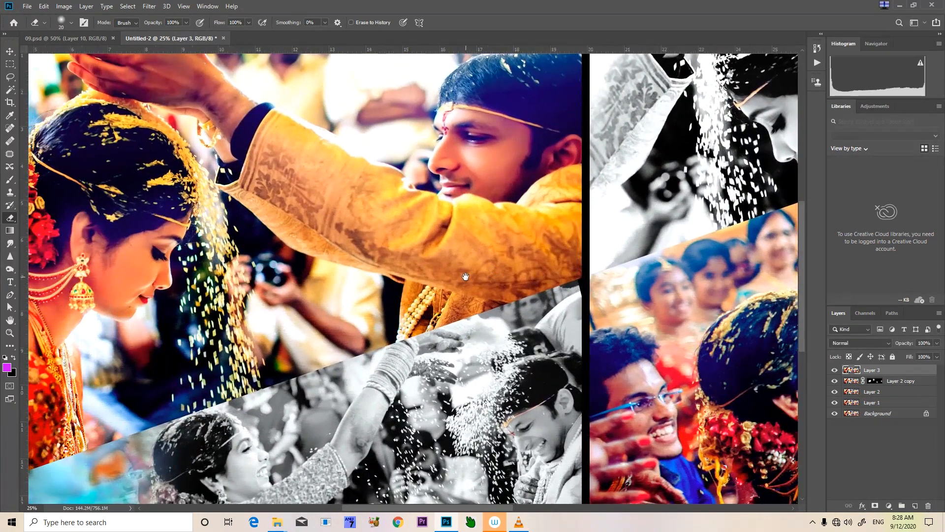
drag(446, 338, 318, 280)
drag(720, 363, 528, 370)
drag(634, 341, 573, 474)
drag(588, 272, 568, 145)
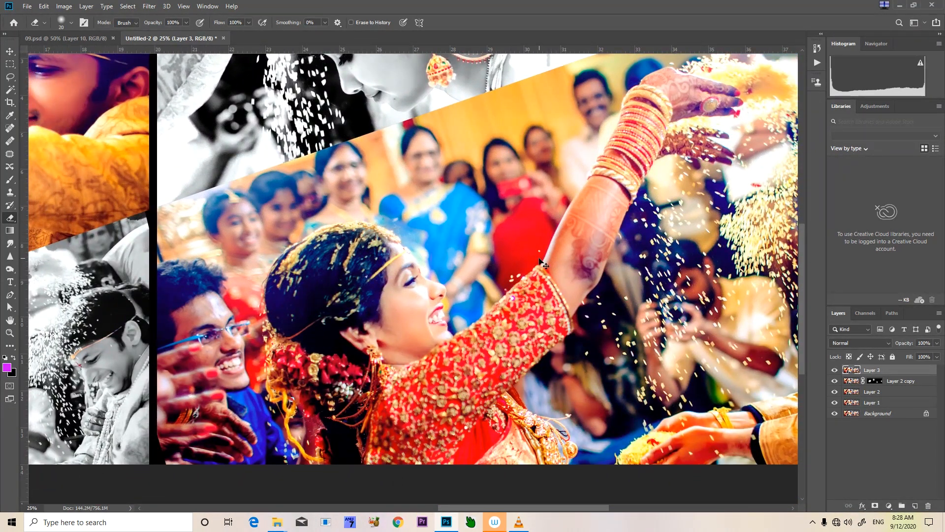
key(ctrl+shift+f)
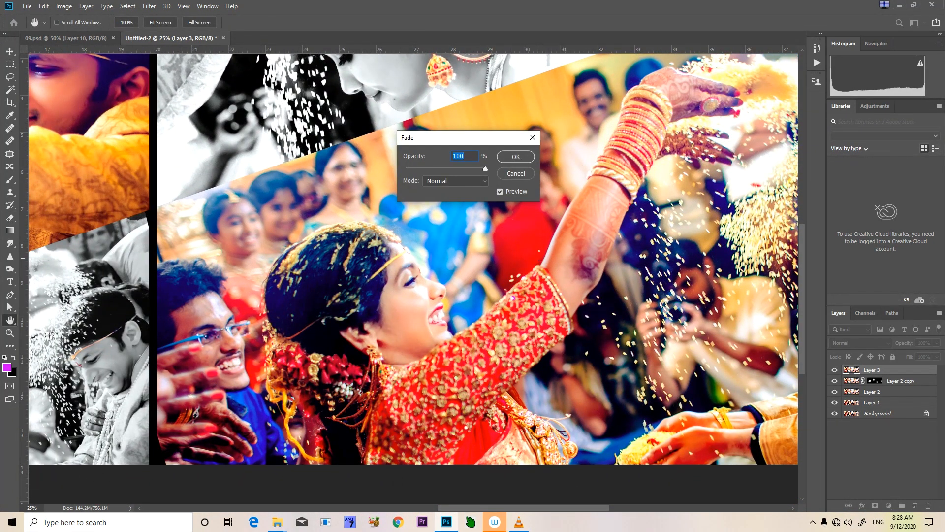
key(Return)
key(e)
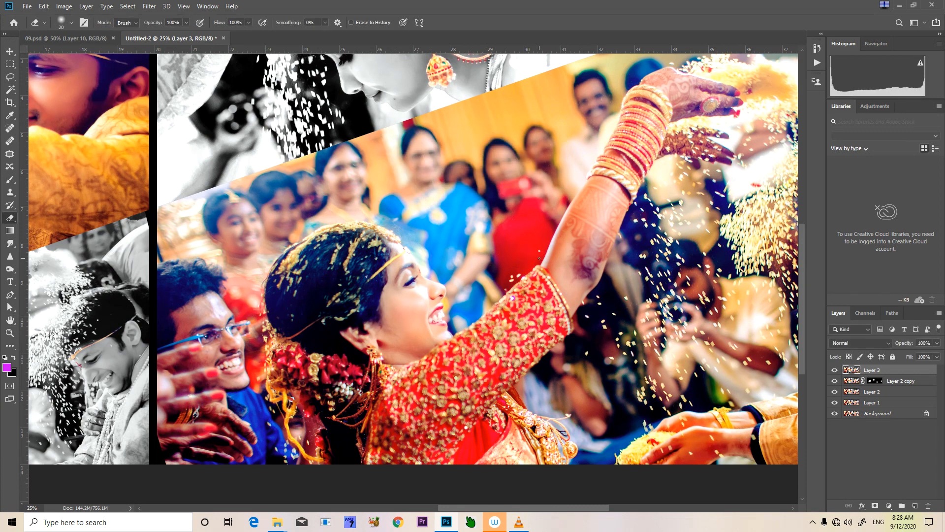
Merge Layer 3, Layer 2 copy, Layer 2 and Layer 1 into a single layer above the background
key(ctrl+minus)
key(ctrl+minus)
key(ctrl+minus)
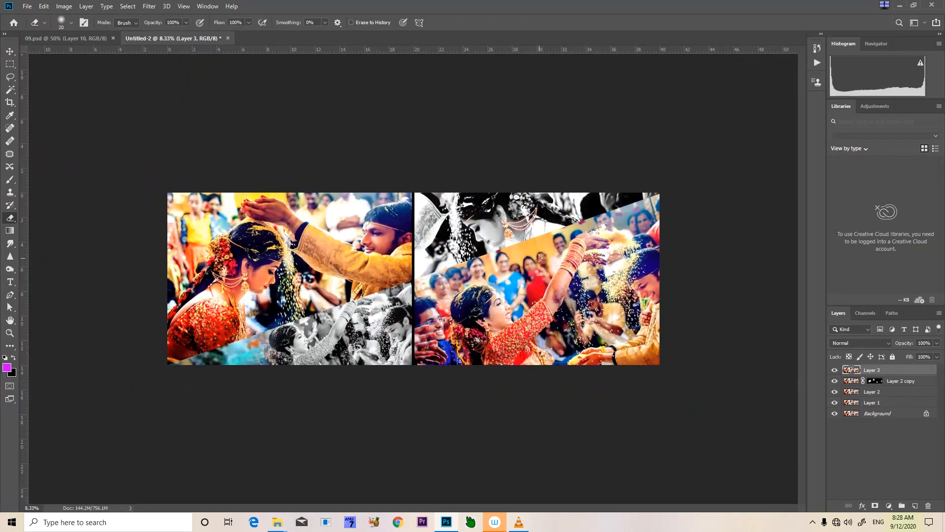
key(ctrl+0)
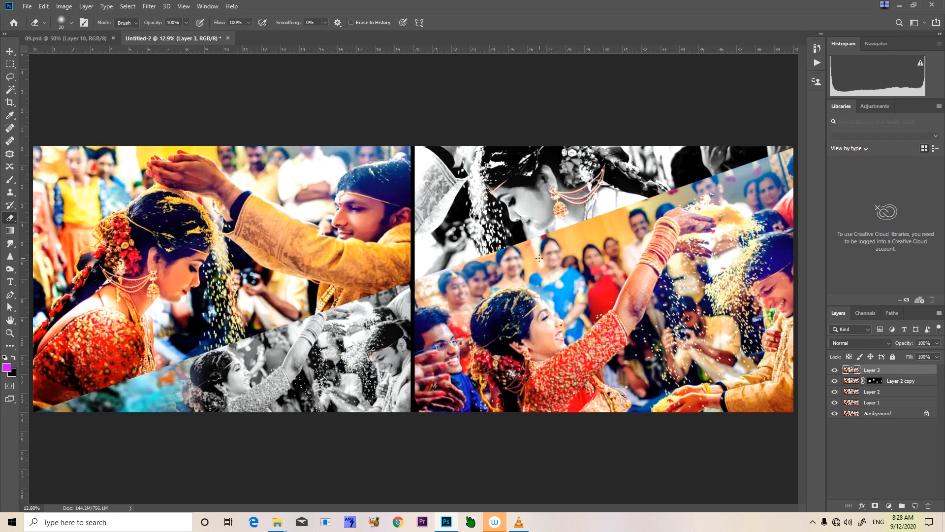
shift+click(888, 404)
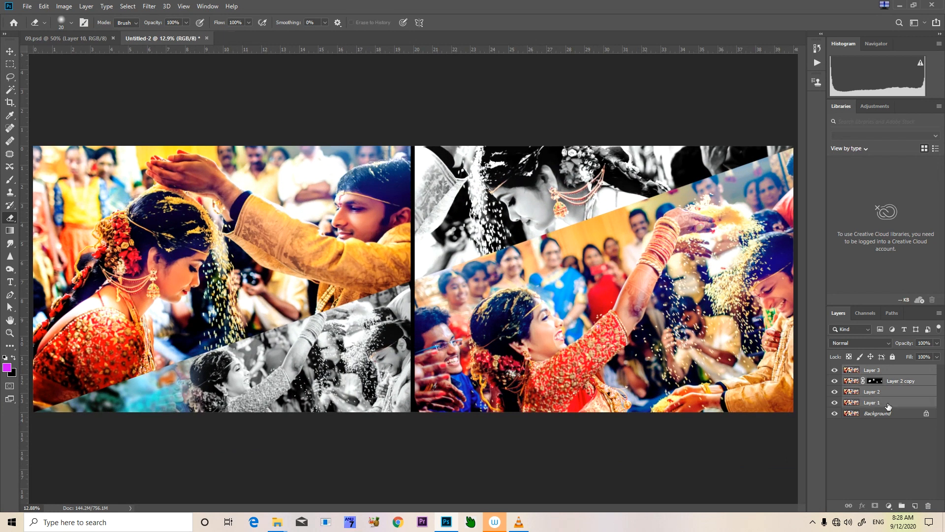
key(ctrl+e)
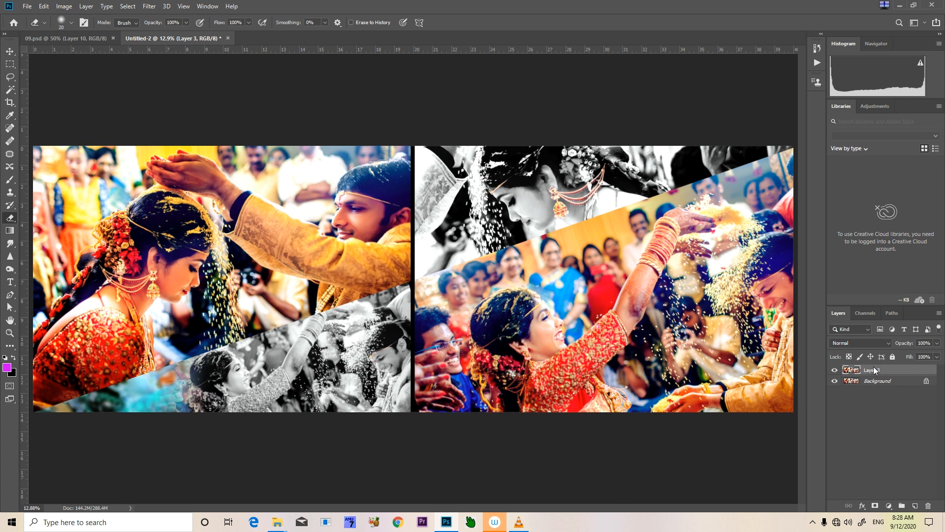
key(ctrl+minus)
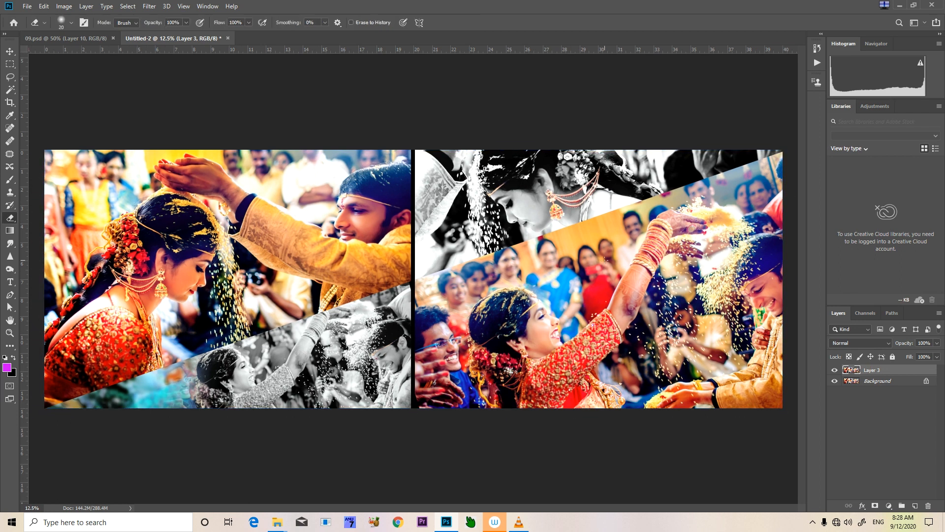
key(ctrl+t)
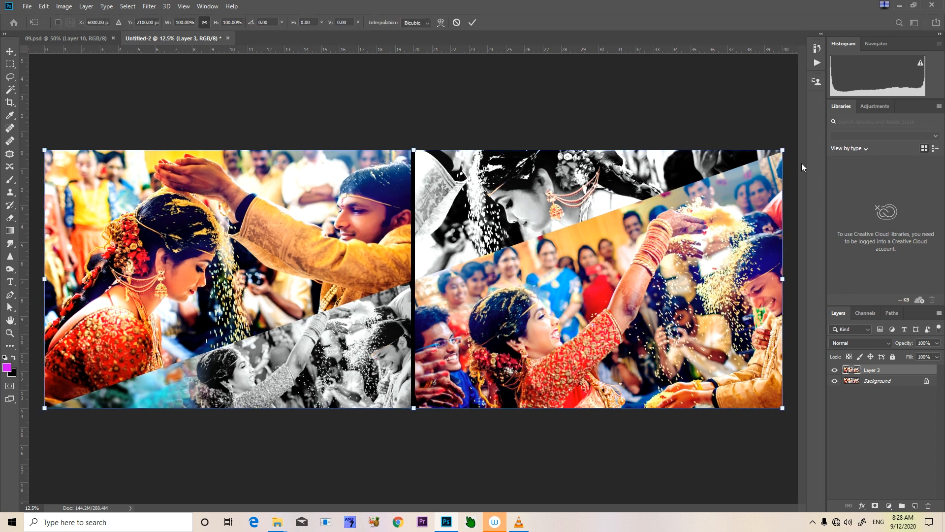
drag(759, 187, 603, 498)
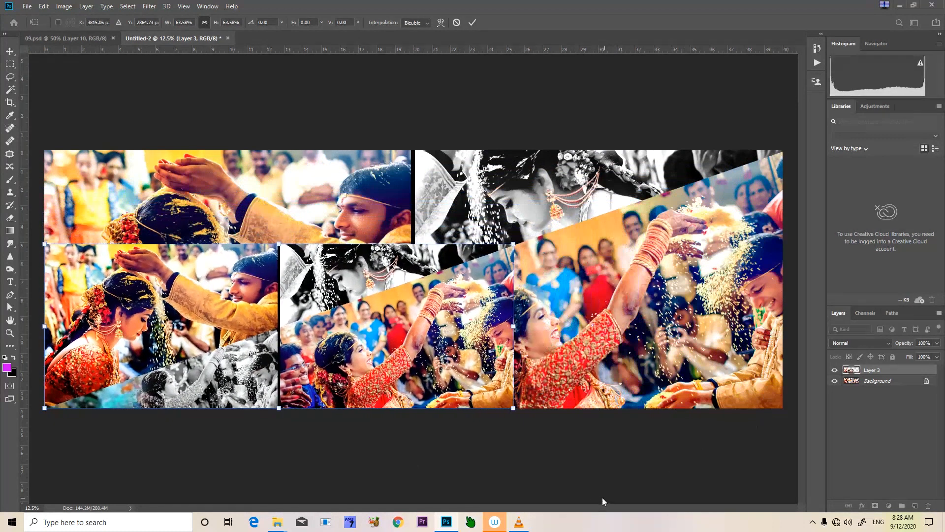
key(Escape)
key(e)
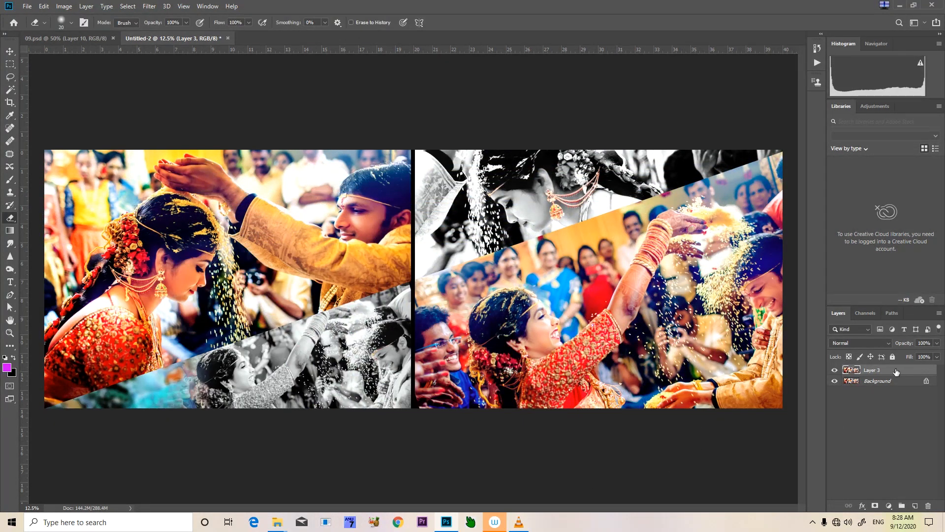
Convert Layer 3 to a smart object
right_click(896, 371)
click(797, 233)
key(ctrl+t)
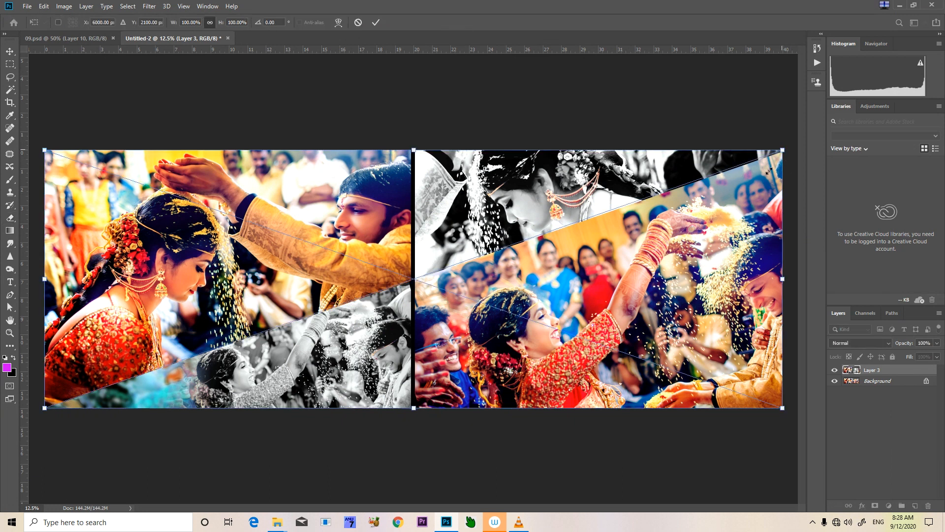
key(Return)
key(e)
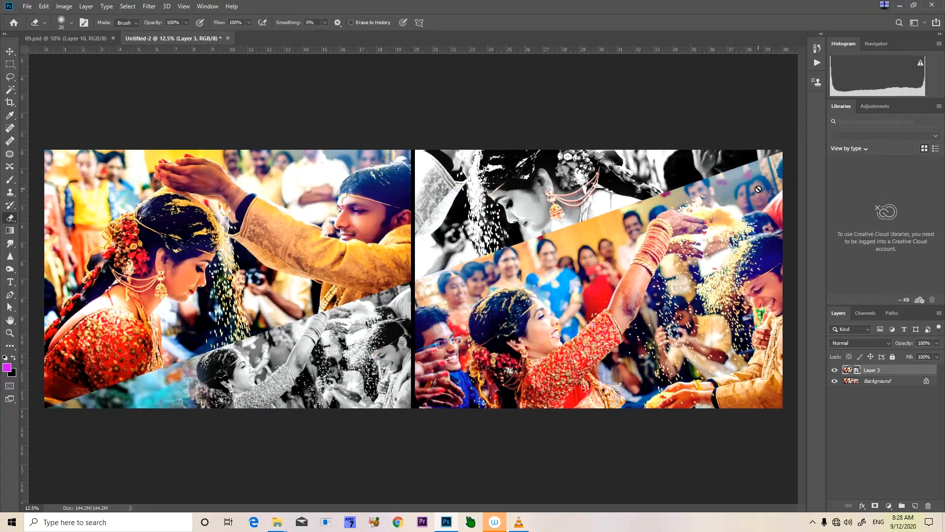
Scale Layer 3 down proportionally about its centre, leaving a border of the Background around it
key(ctrl+t)
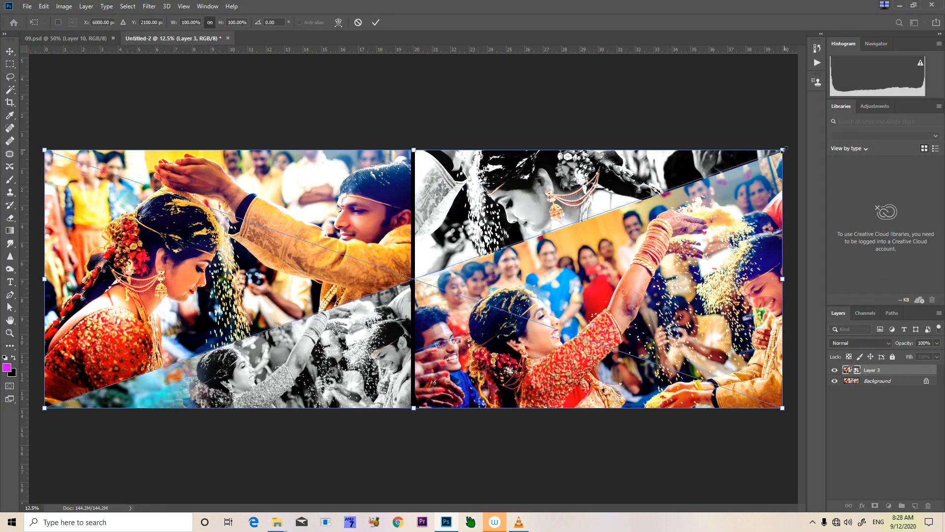
drag(783, 151, 768, 175)
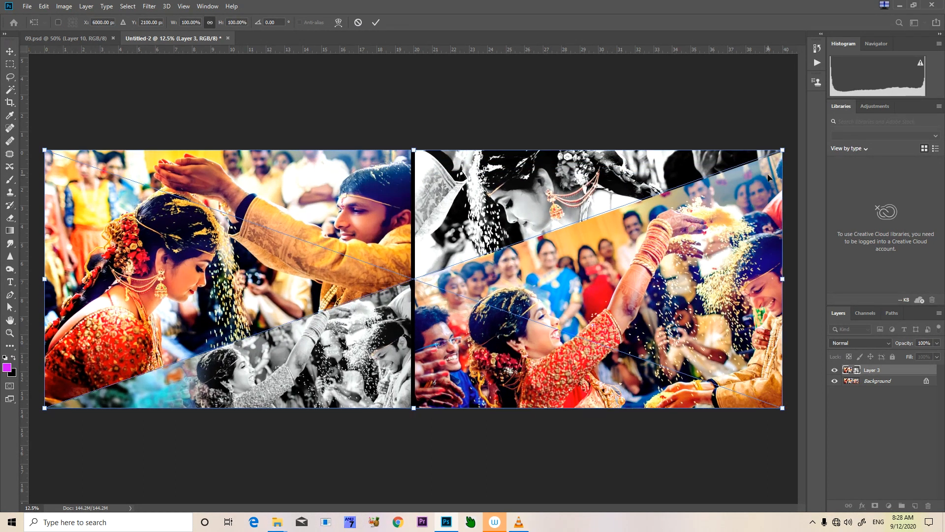
key(ctrl+z)
drag(780, 153, 738, 165)
key(e)
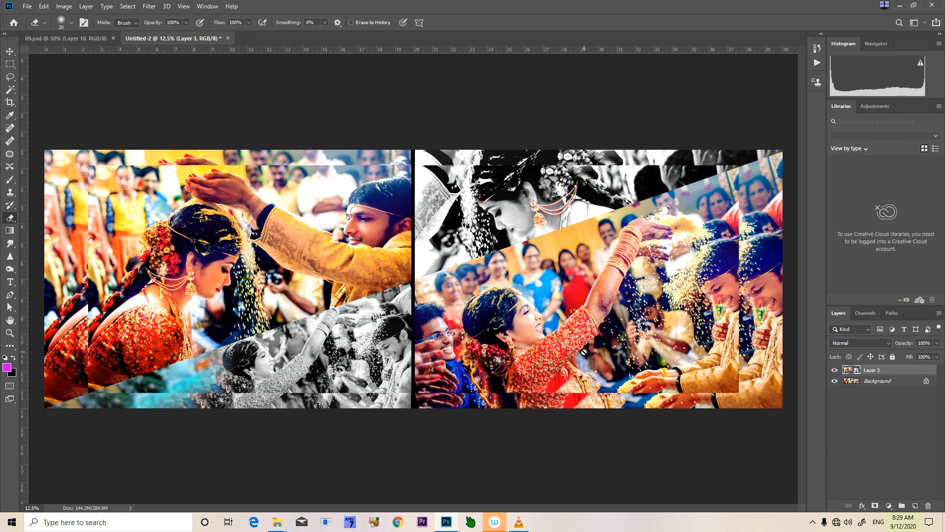
Apply a Gaussian Blur with a radius of 130.2 pixels to the Background layer
click(878, 381)
click(150, 6)
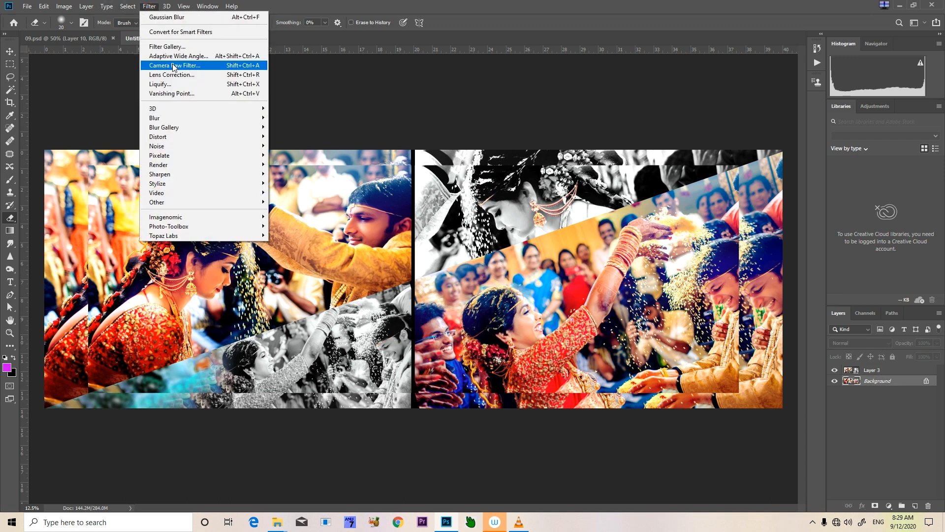
mouse_move(181, 118)
click(294, 155)
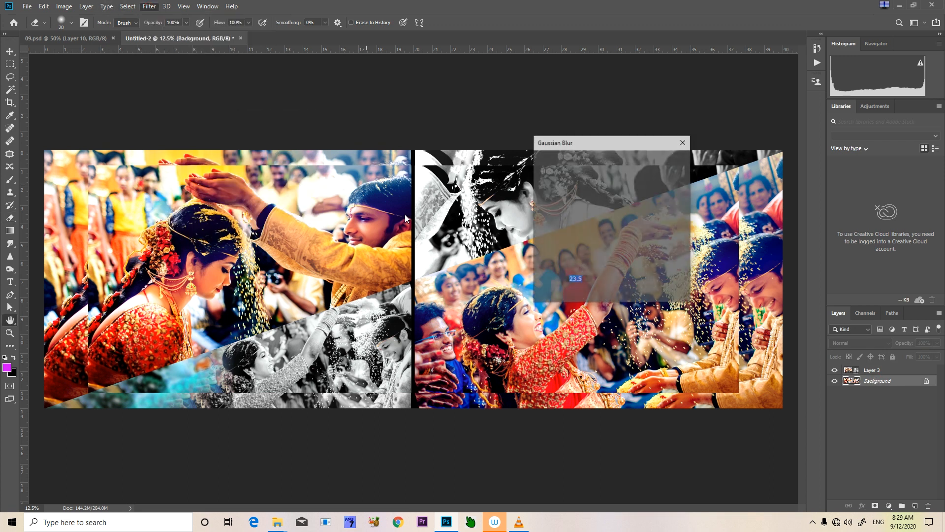
drag(604, 293, 608, 294)
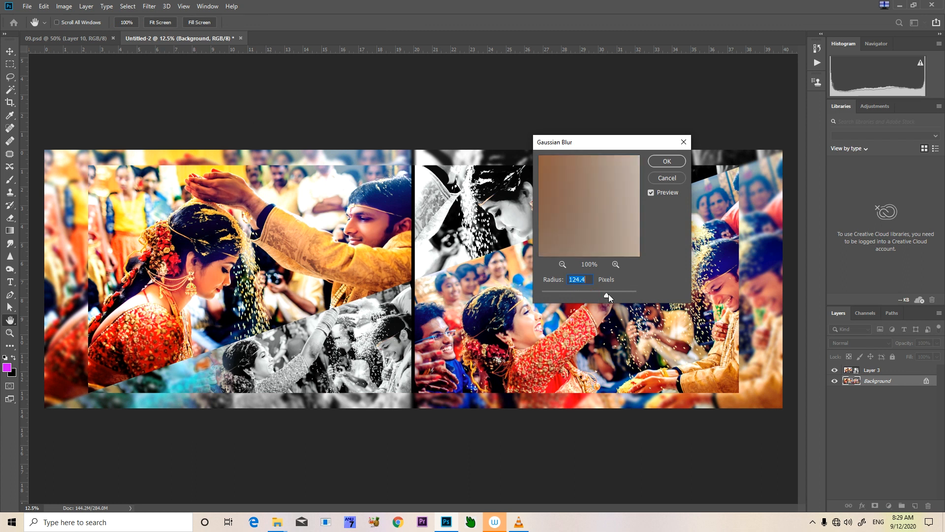
click(668, 162)
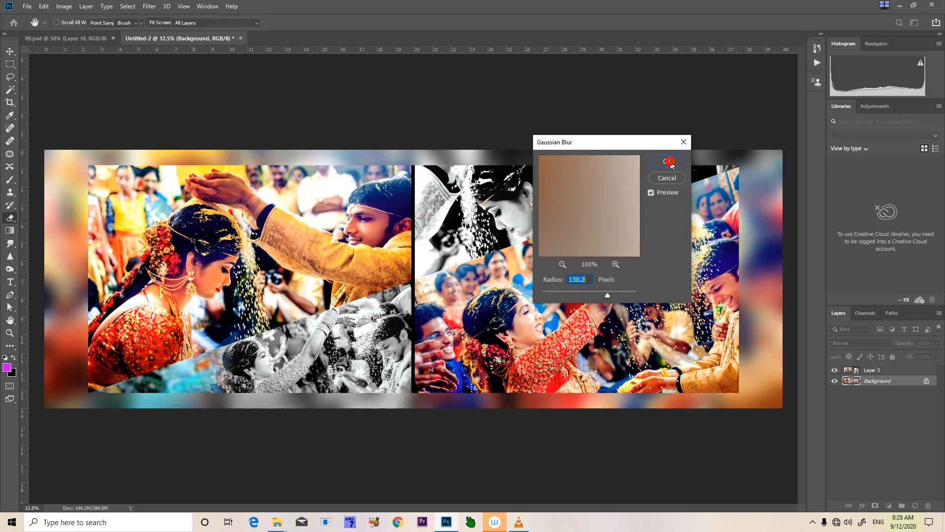
Scale Layer 3 about its centre to 96.53%, leaving a narrow blurred border around the spread
click(874, 370)
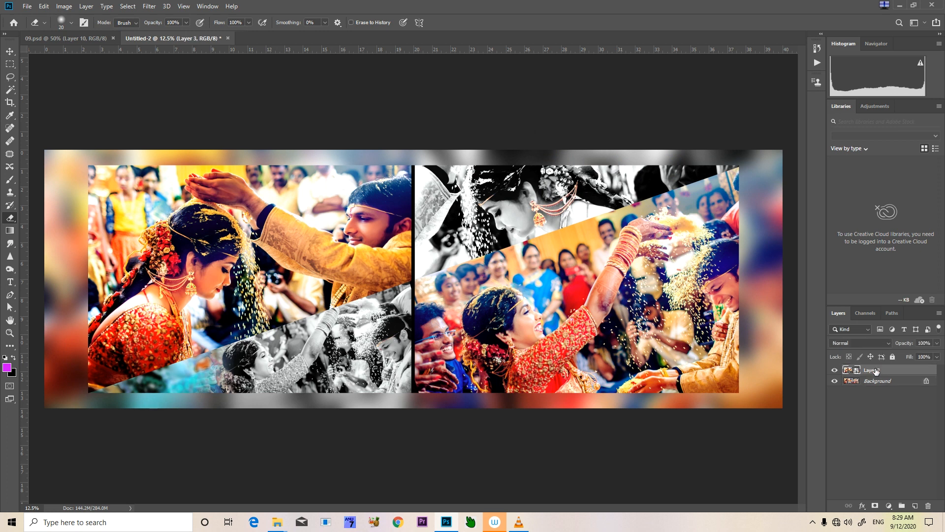
key(ctrl+t)
drag(739, 167, 773, 163)
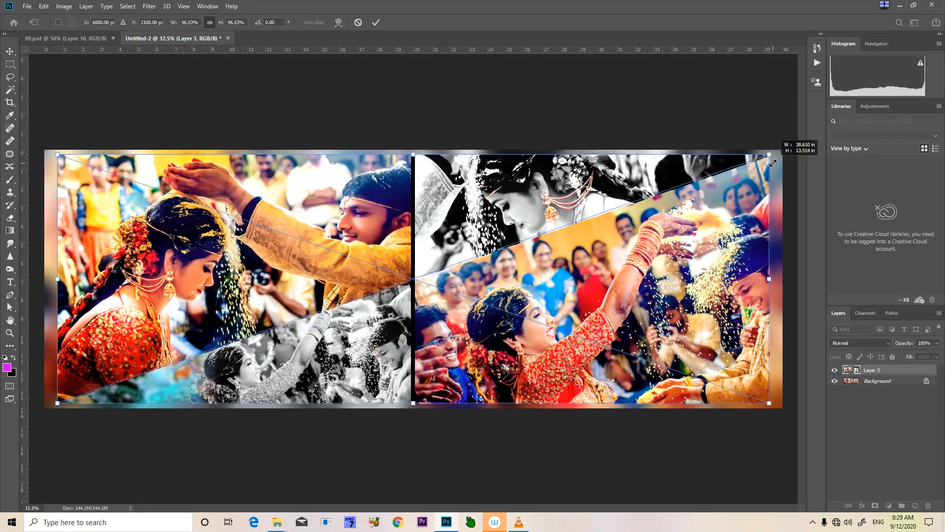
key(Return)
key(e)
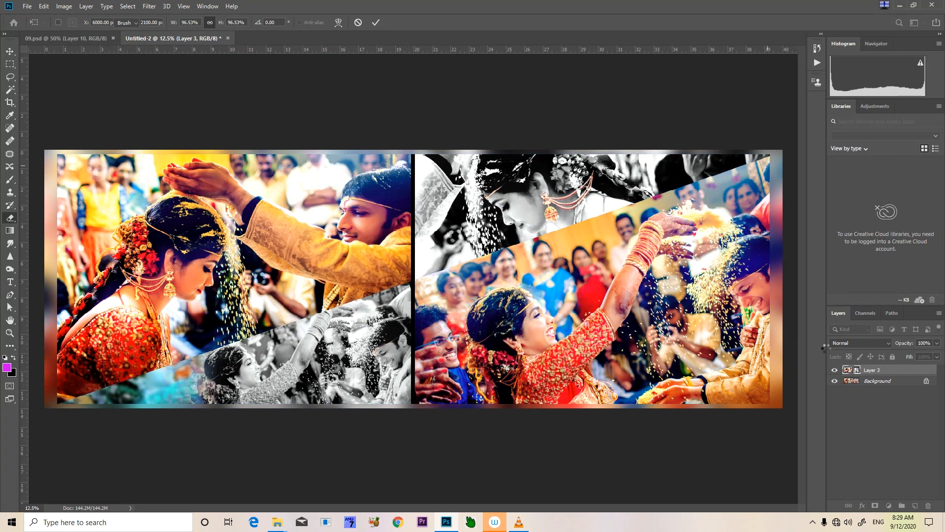
Add a Bevel & Emboss effect to Layer 3 with 355% depth, 114 px size and 1 px soften
right_click(877, 370)
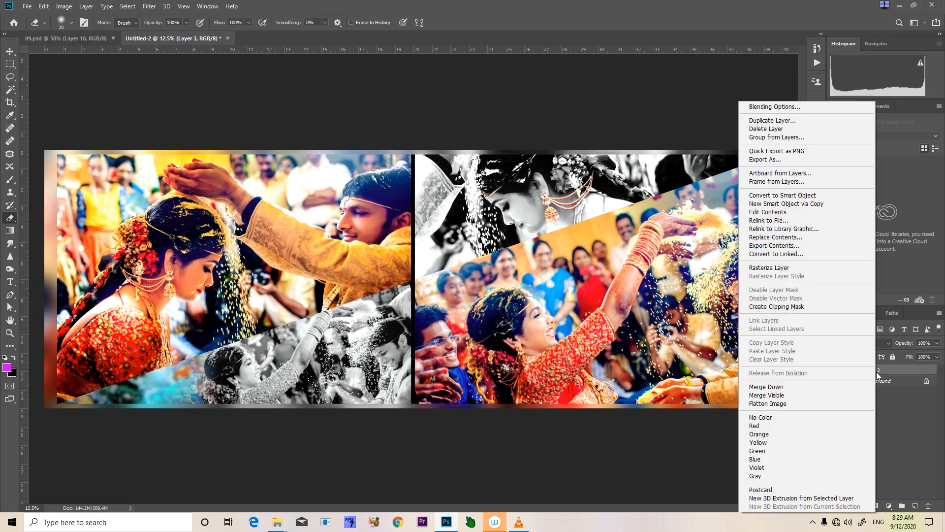
click(783, 108)
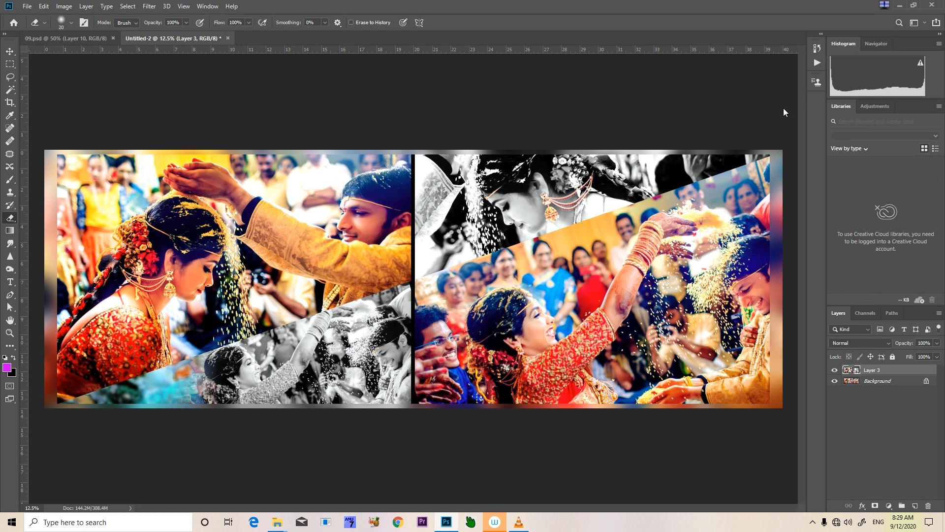
key(h)
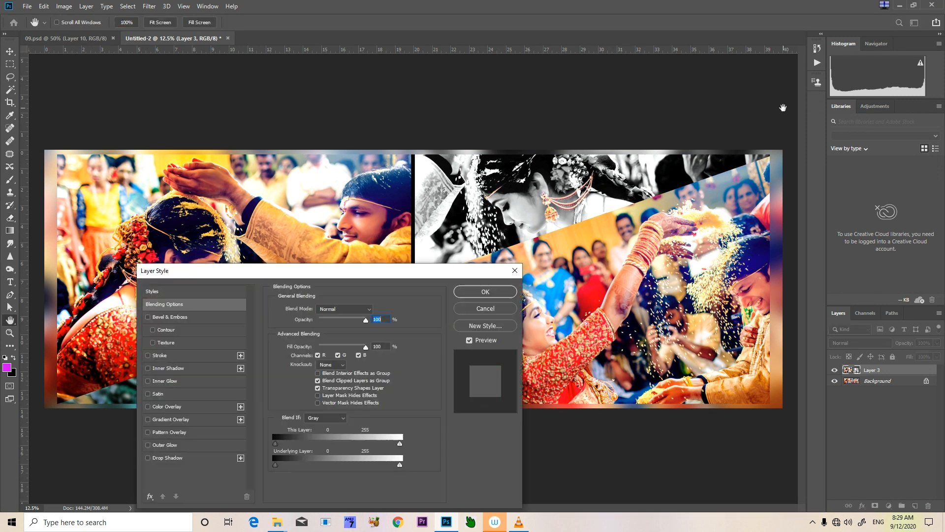
drag(243, 274, 500, 173)
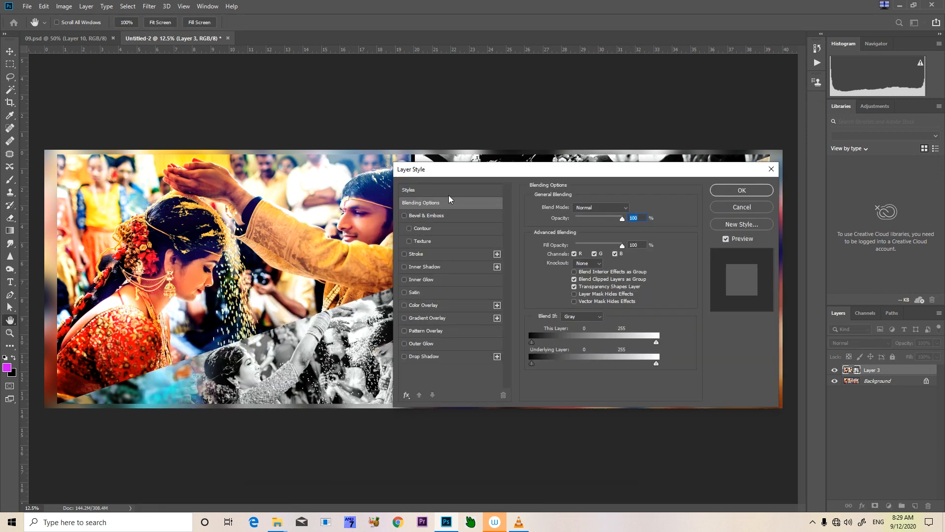
click(427, 217)
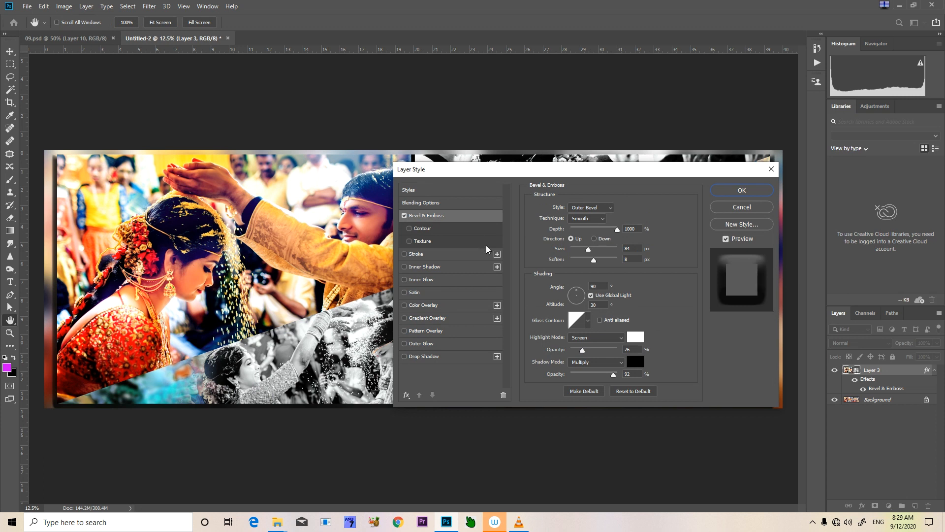
drag(589, 249, 577, 248)
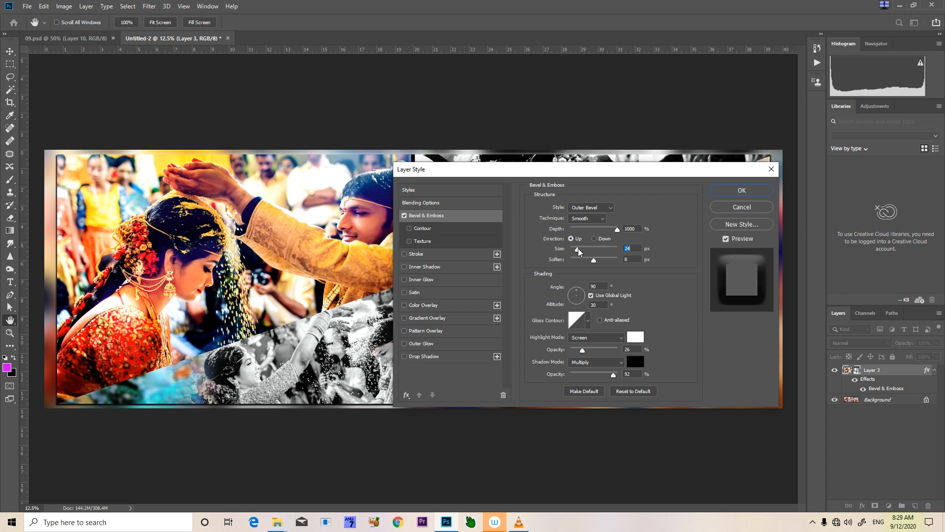
drag(616, 228, 585, 250)
click(594, 260)
drag(578, 249, 595, 249)
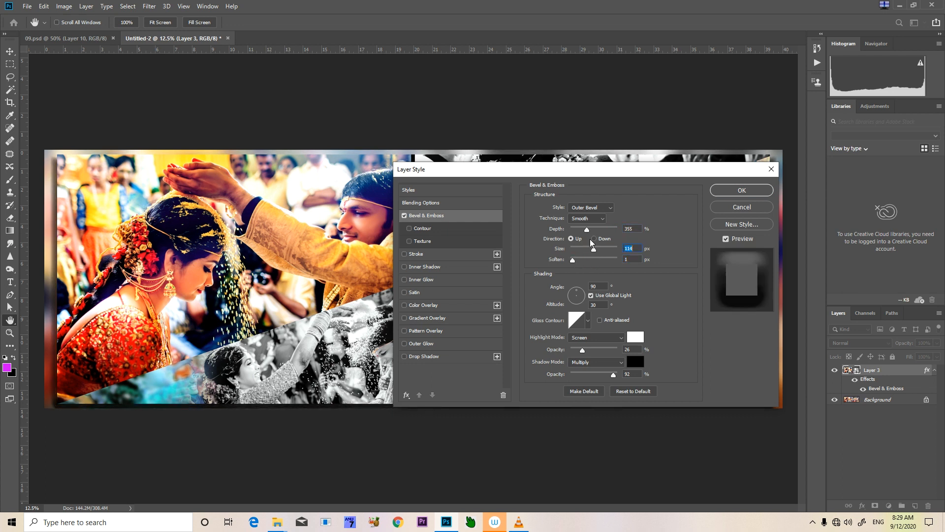
Try the Emboss style for Layer 3's bevel and return it to Outer Bevel
click(587, 228)
click(590, 207)
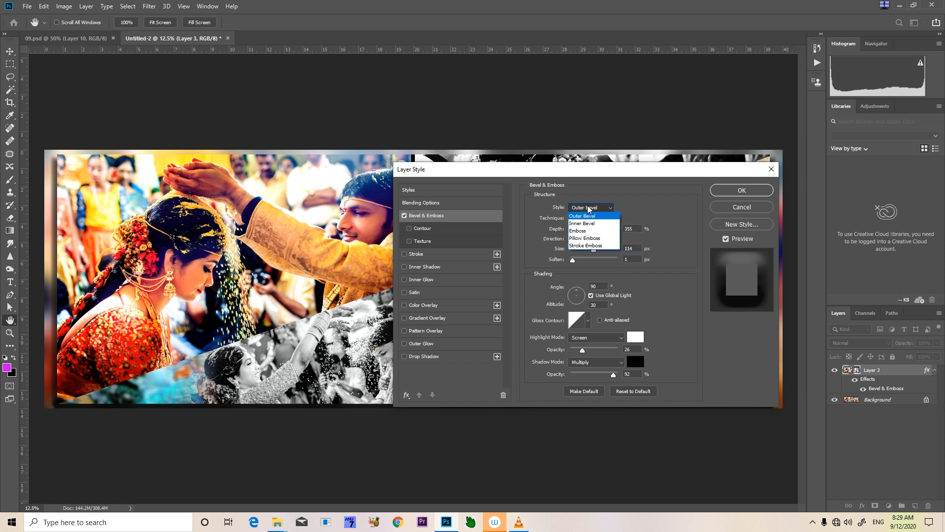
click(589, 231)
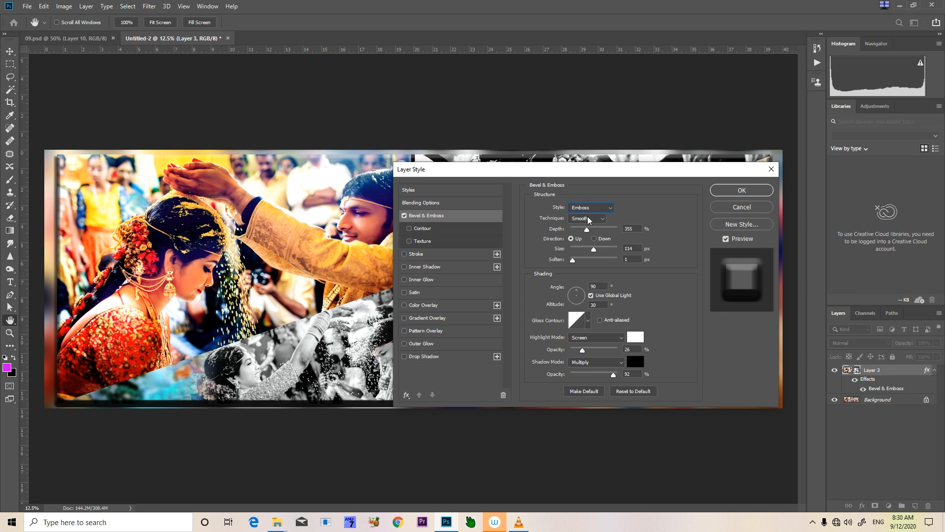
click(592, 209)
click(589, 216)
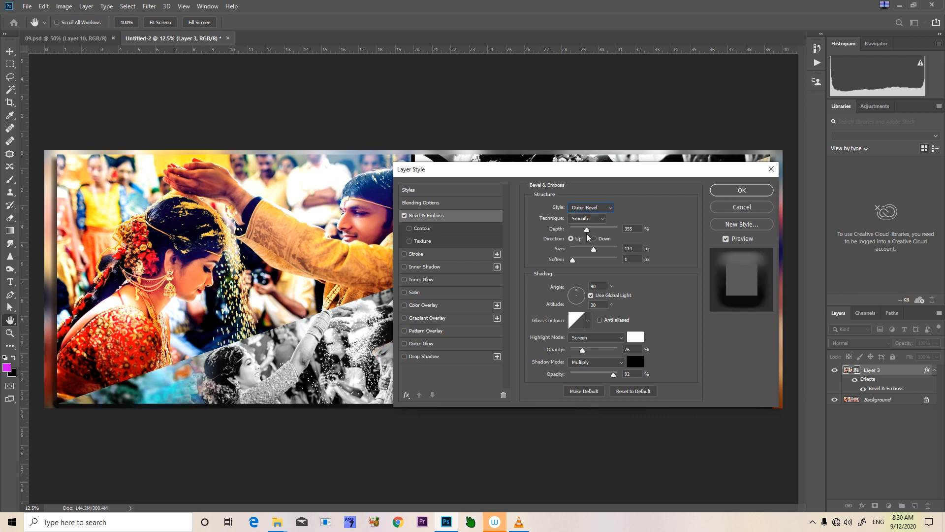
Set the size of Layer 3's bevel to 35 px and its depth to 906%
drag(594, 249, 580, 250)
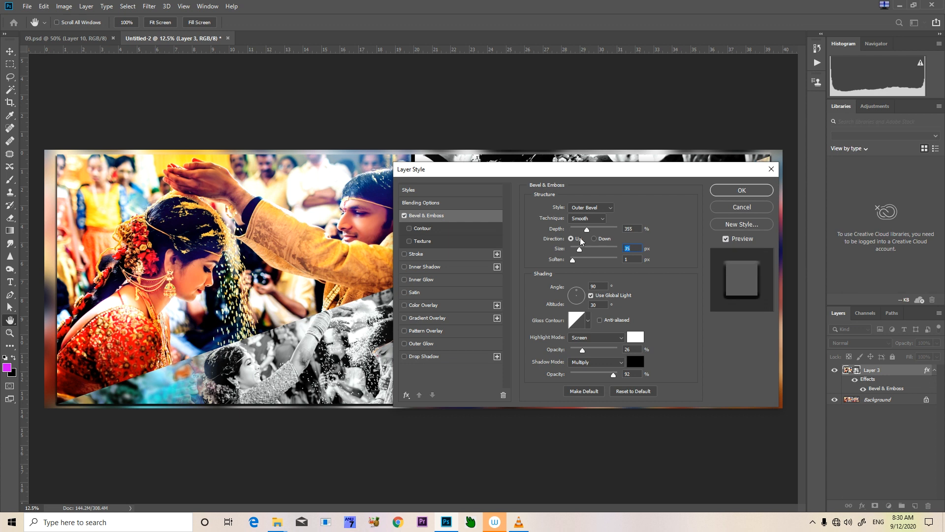
drag(586, 230, 610, 228)
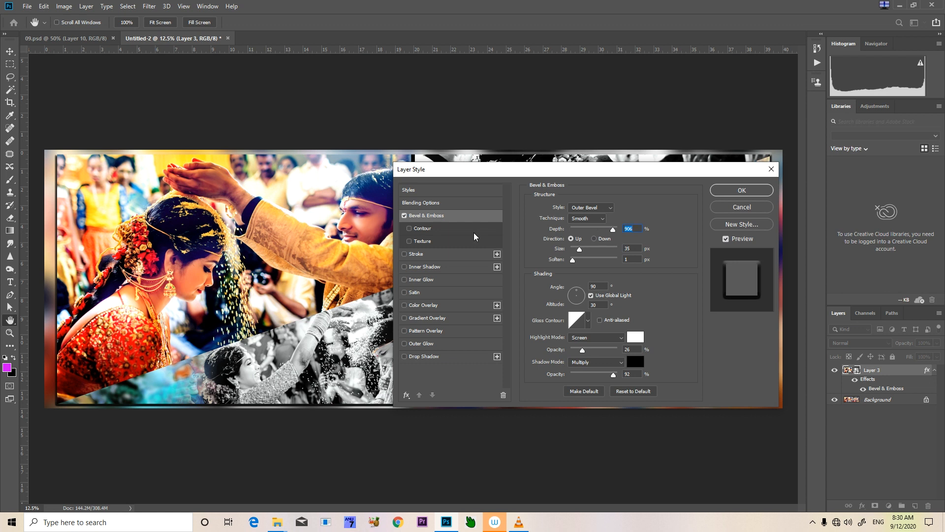
Add a Stroke effect to Layer 3 and set its color to white (ffffff)
click(421, 254)
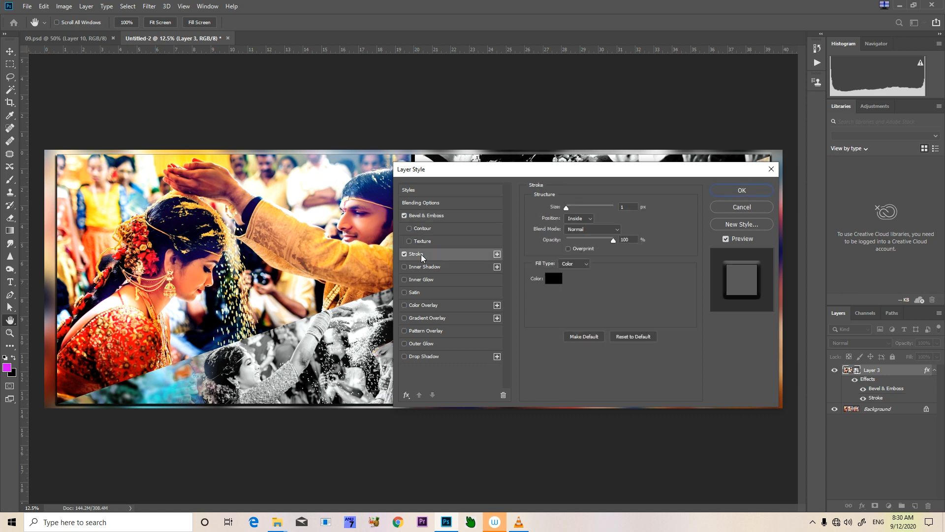
click(555, 277)
drag(542, 345, 449, 322)
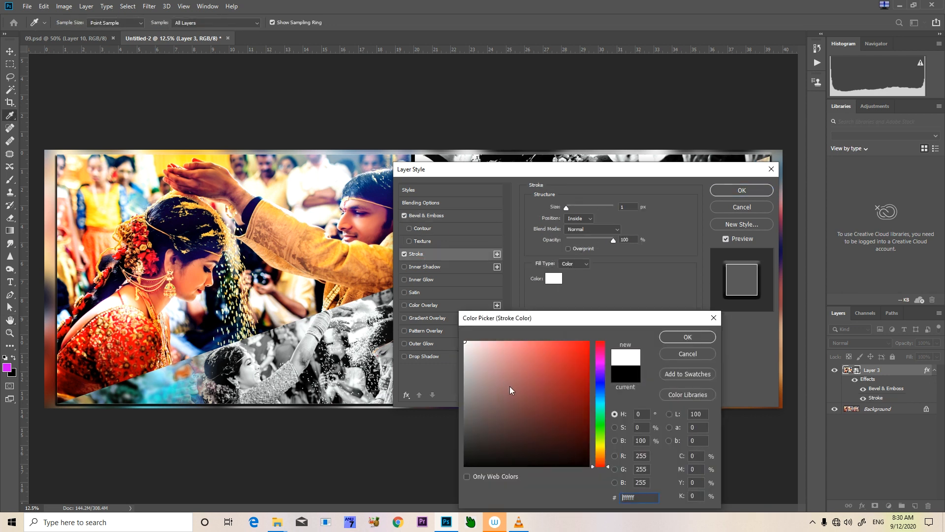
click(686, 337)
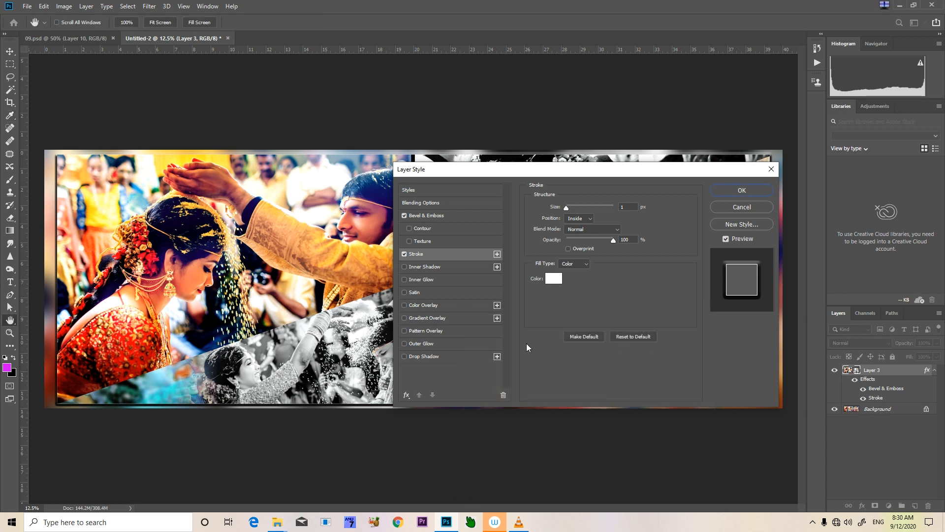
Add a Drop Shadow to Layer 3 with 59% opacity, a 15° angle and 218 px distance, and apply the layer style
click(427, 357)
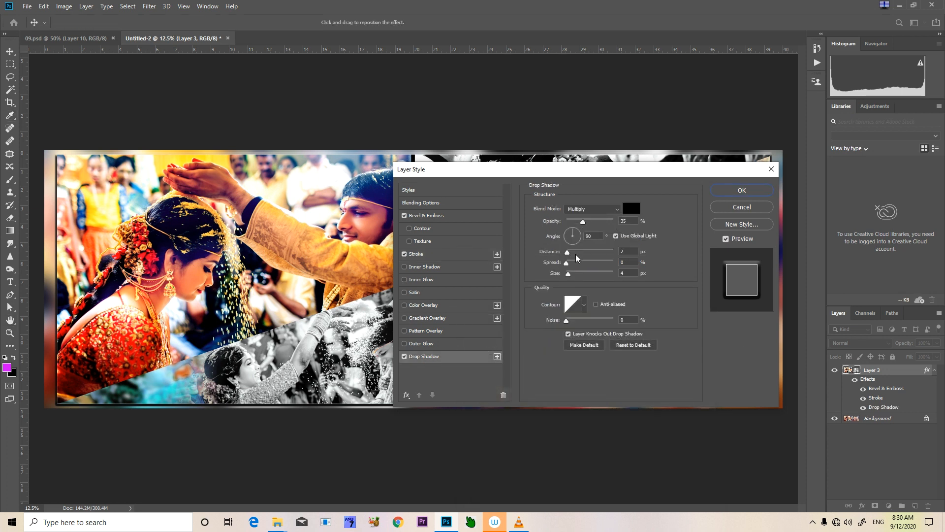
click(594, 221)
drag(567, 254, 603, 255)
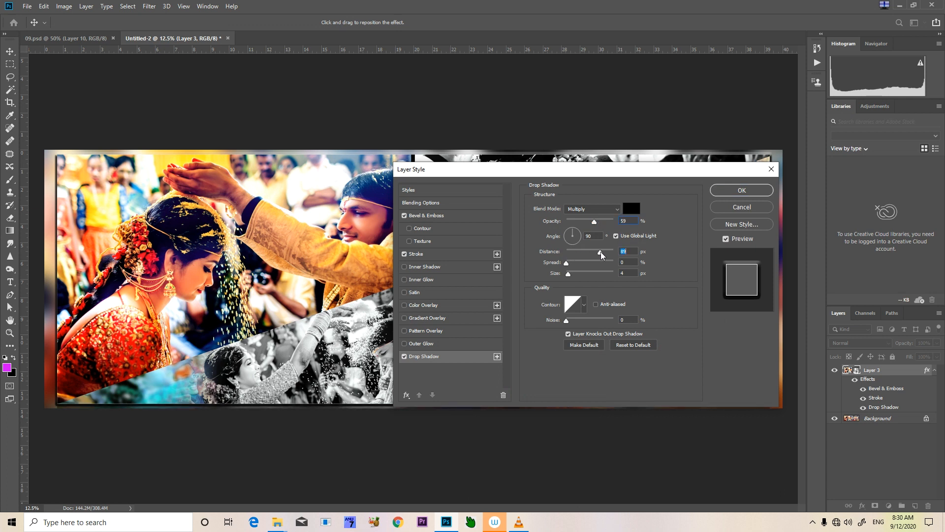
click(566, 236)
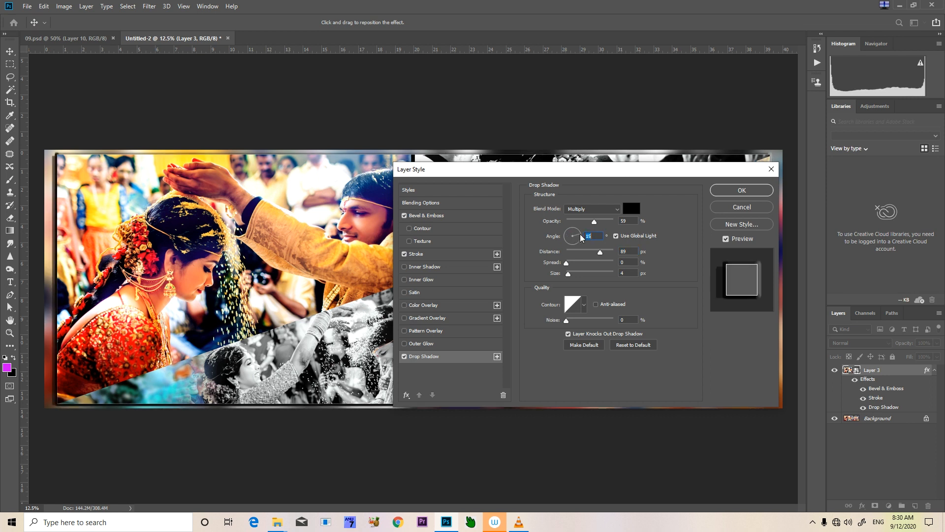
drag(600, 252, 609, 253)
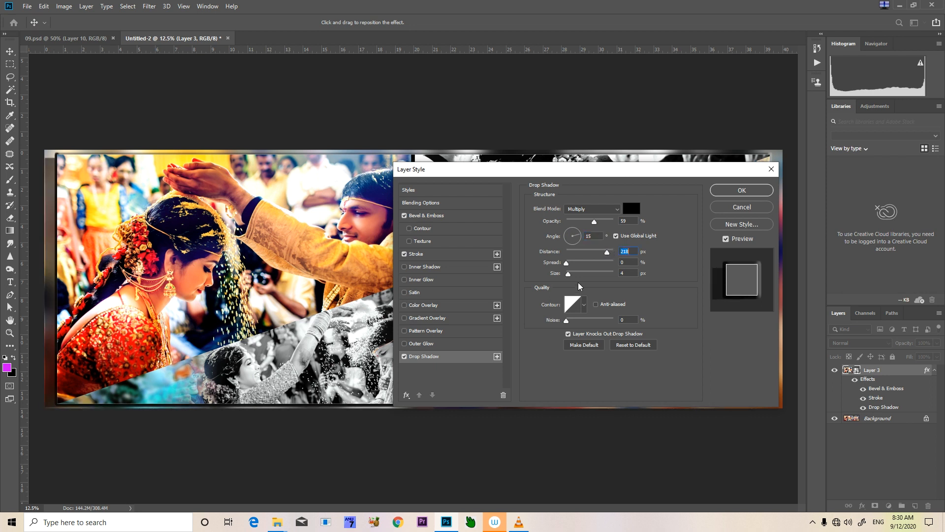
click(729, 193)
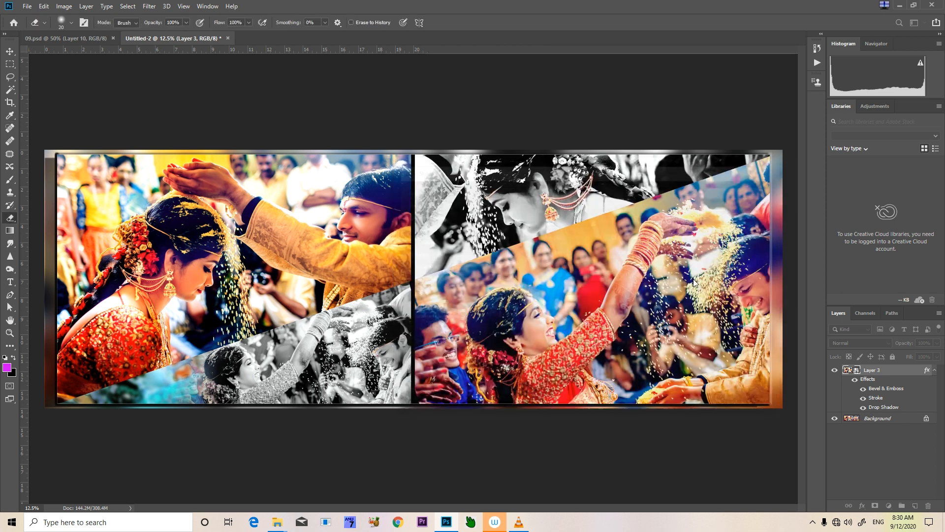
Try a Hue/Saturation adjustment on the Background layer with hue -8 and saturation +33
click(864, 419)
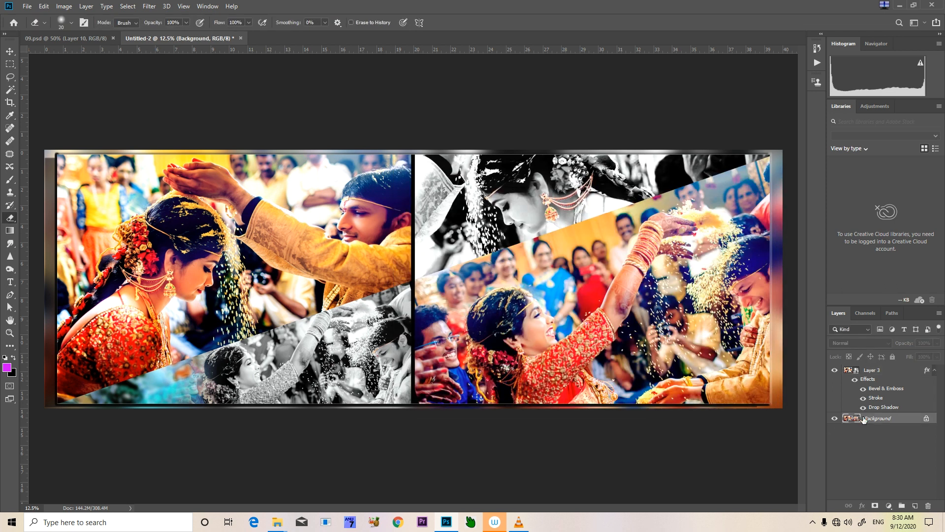
key(ctrl+u)
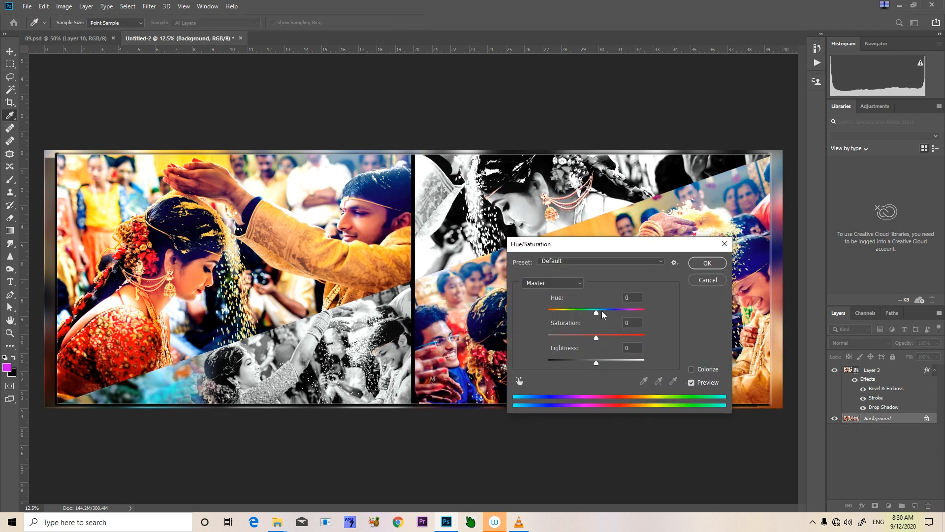
drag(602, 312, 652, 315)
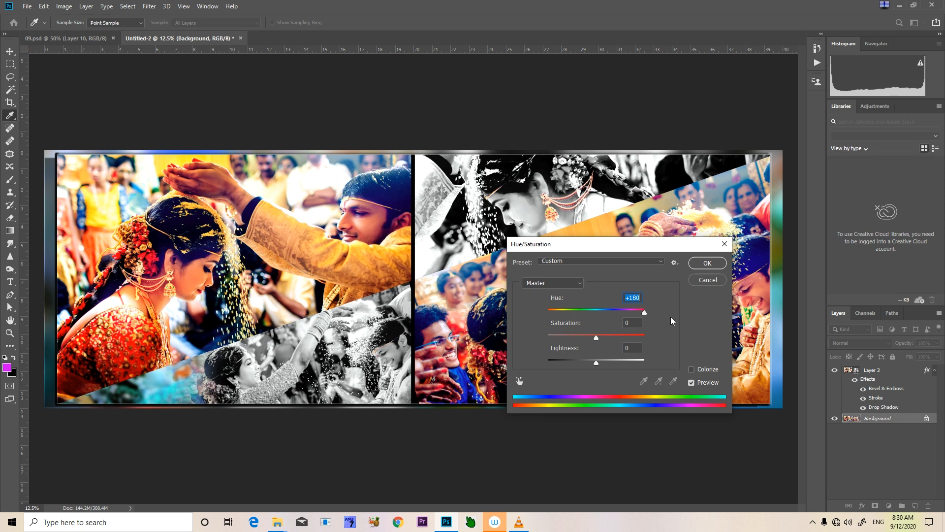
drag(645, 319, 613, 337)
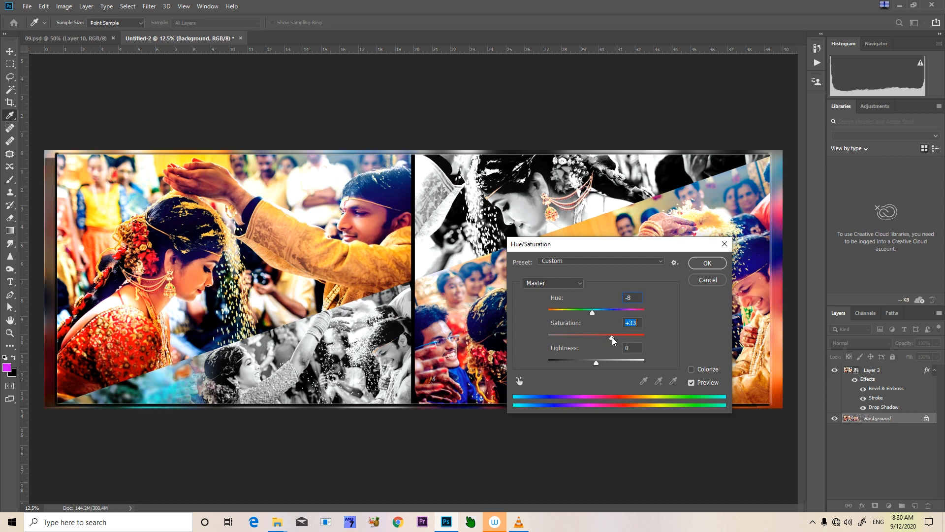
click(707, 280)
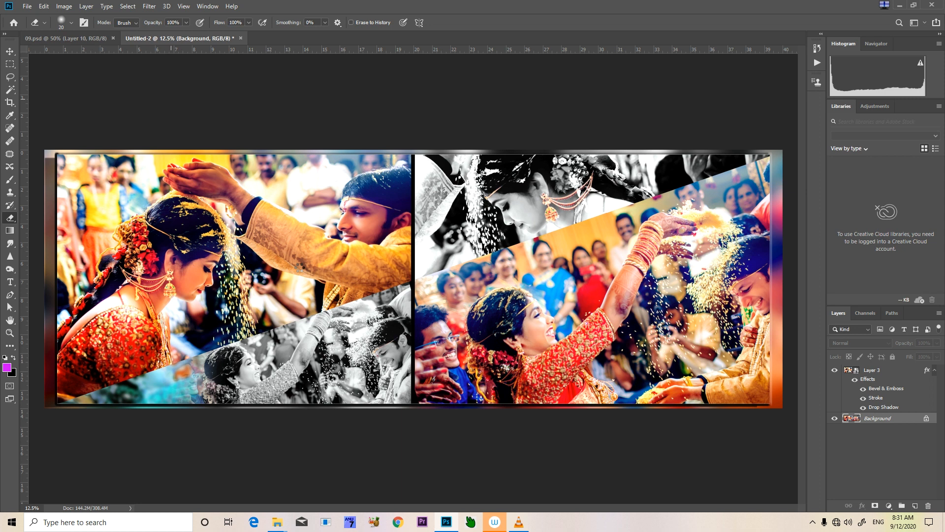
Darken the Background layer's edges with the Camera Raw filter, setting the post-crop vignetting amount to -86
key(ctrl+shift+a)
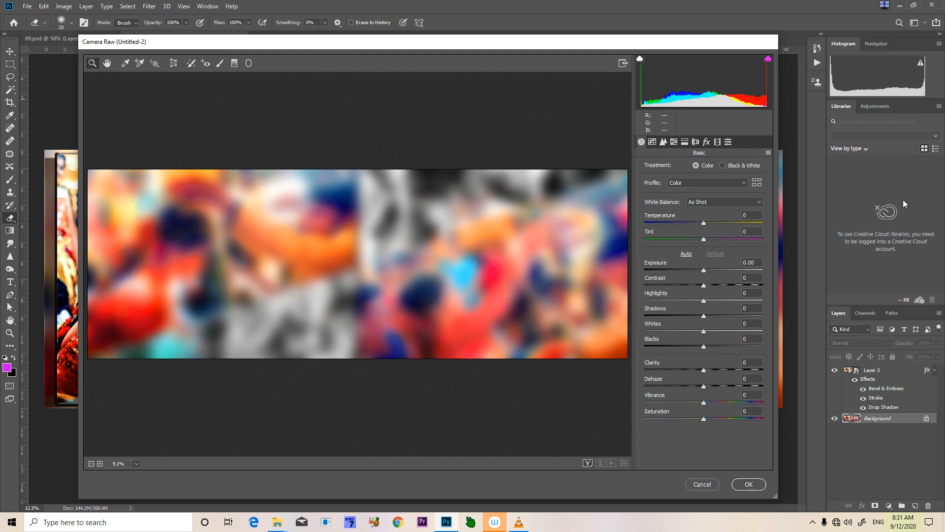
click(707, 143)
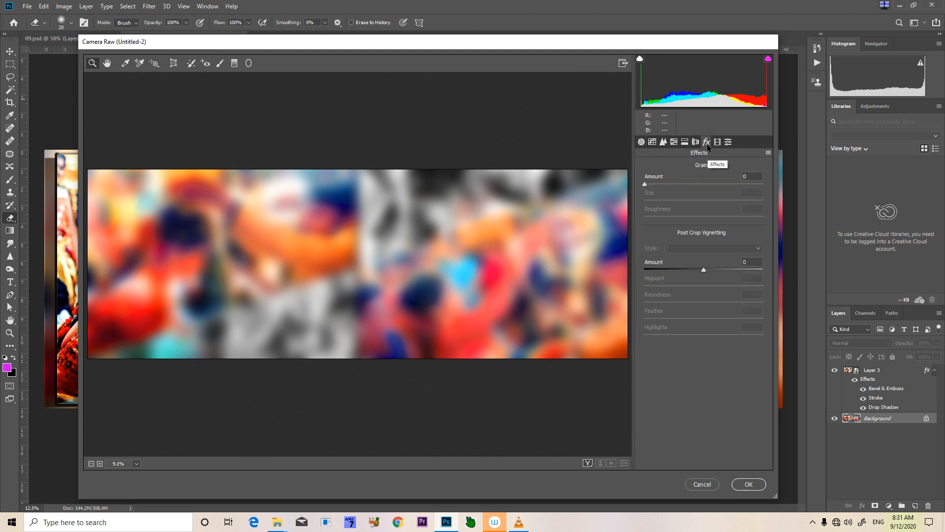
drag(702, 269, 650, 270)
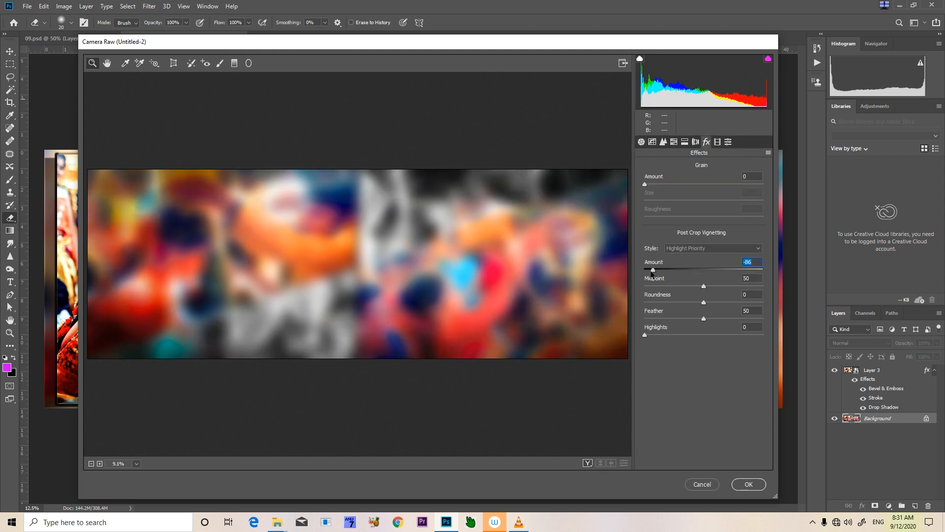
click(749, 485)
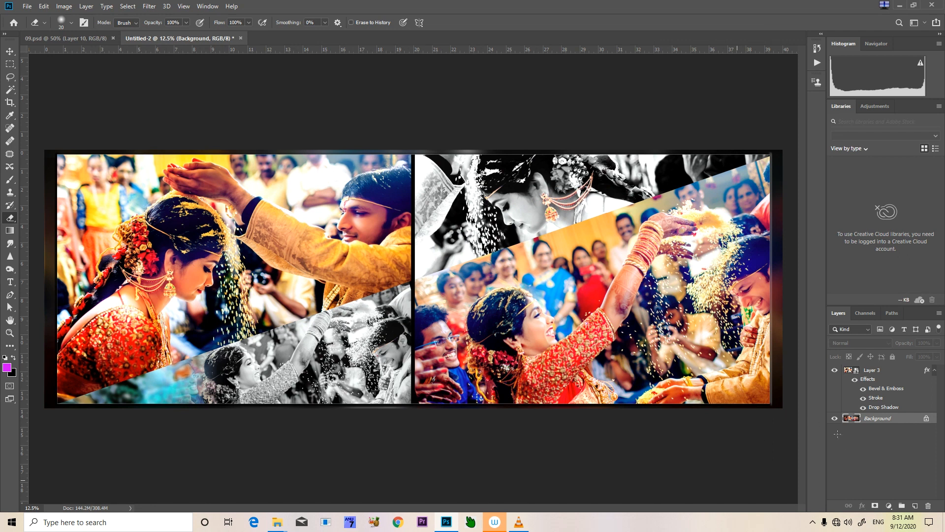
Flatten Layer 3 into the Background and stroke the whole canvas edge with a 5 px centered white (ffffff) line, leaving nothing selected
shift+click(887, 373)
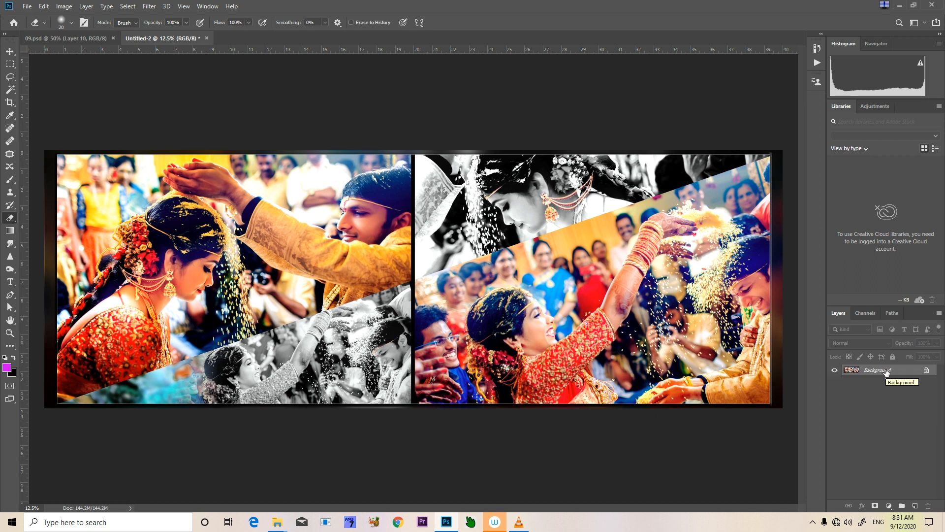
key(ctrl+a)
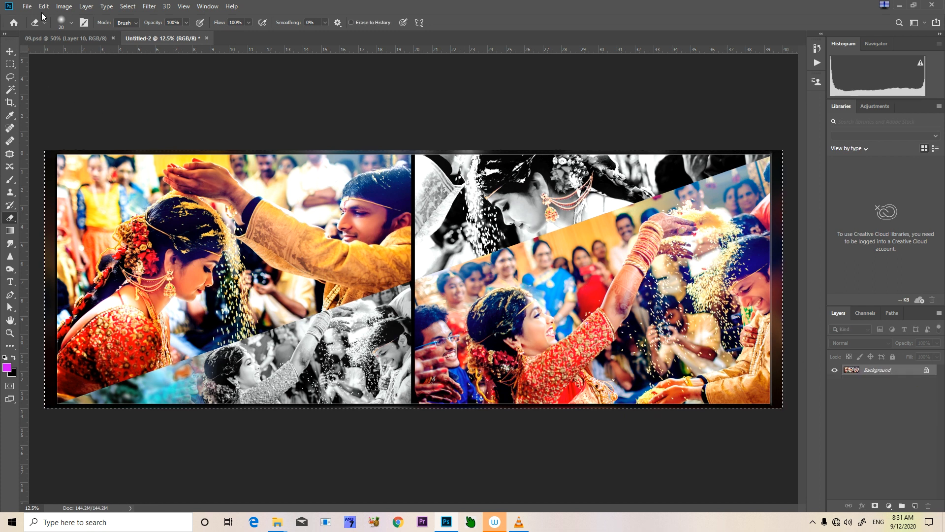
click(44, 6)
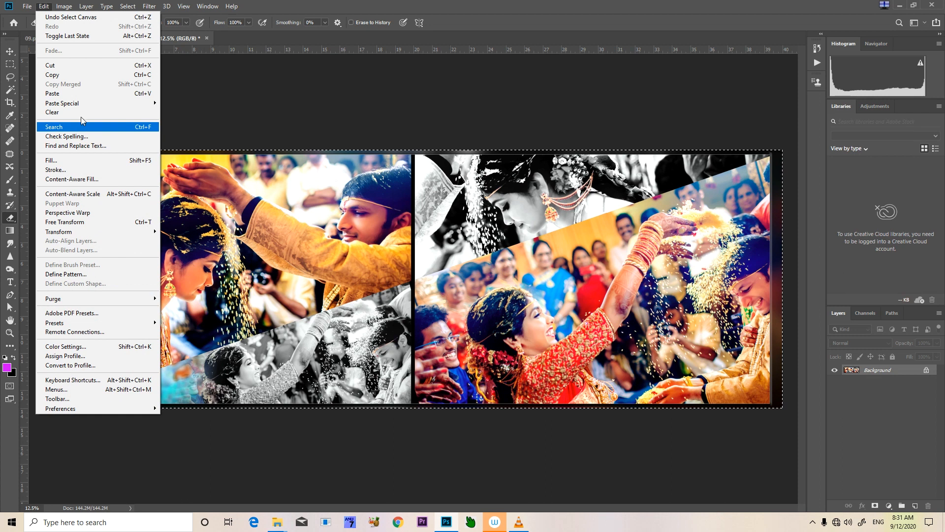
click(84, 170)
click(437, 154)
text(ffffff)
click(687, 336)
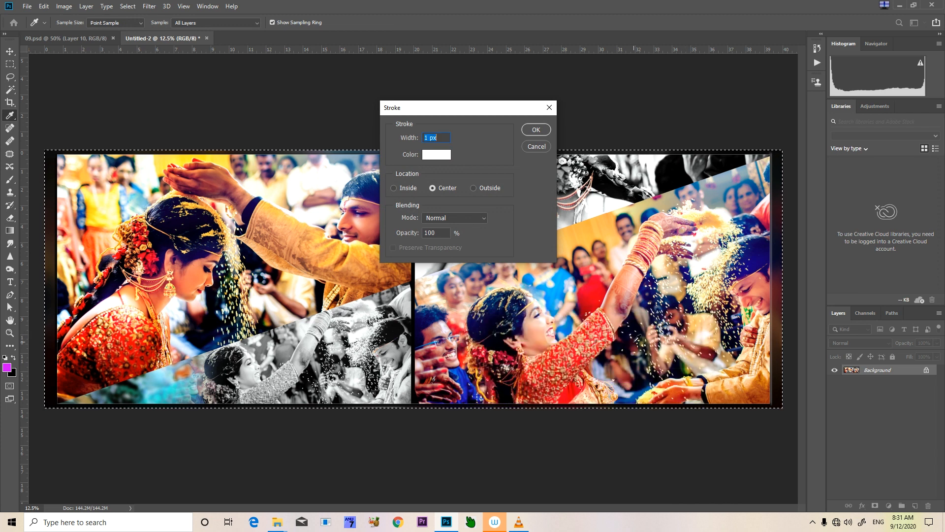
text(5)
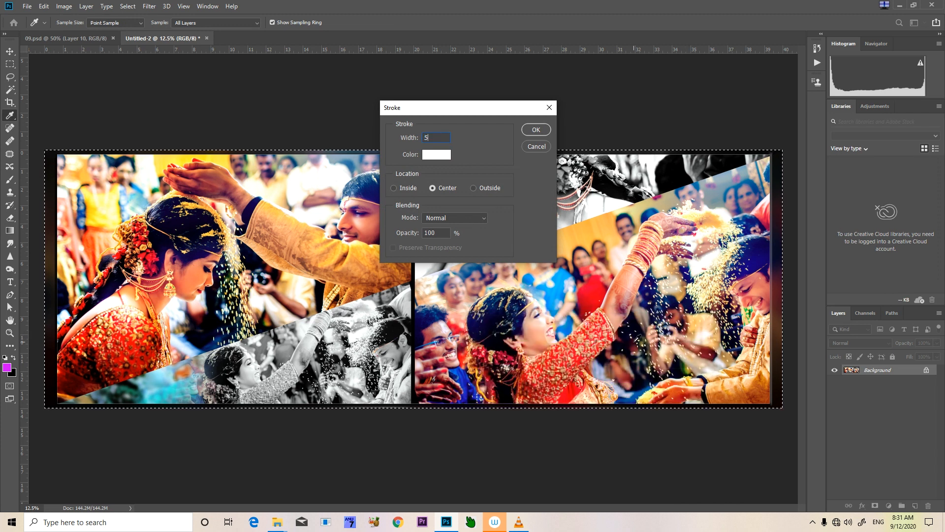
click(533, 130)
key(e)
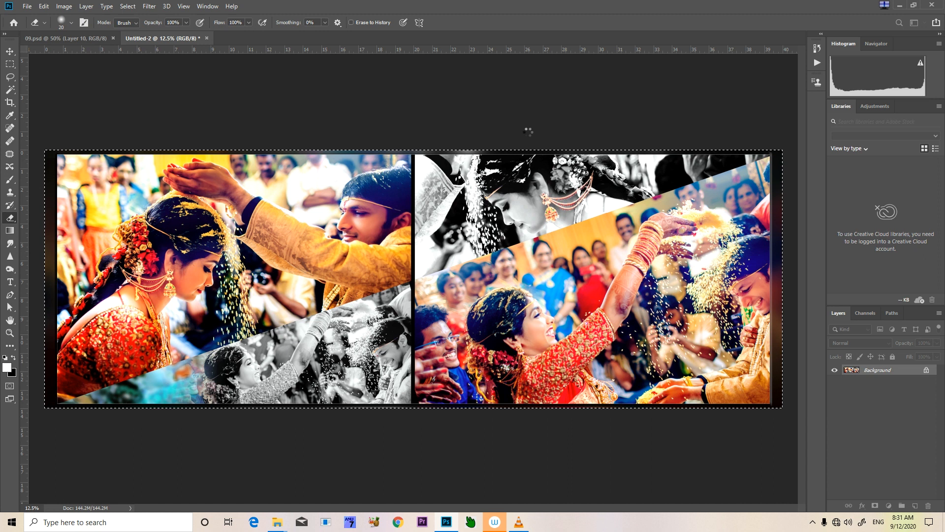
key(ctrl+d)
key(v)
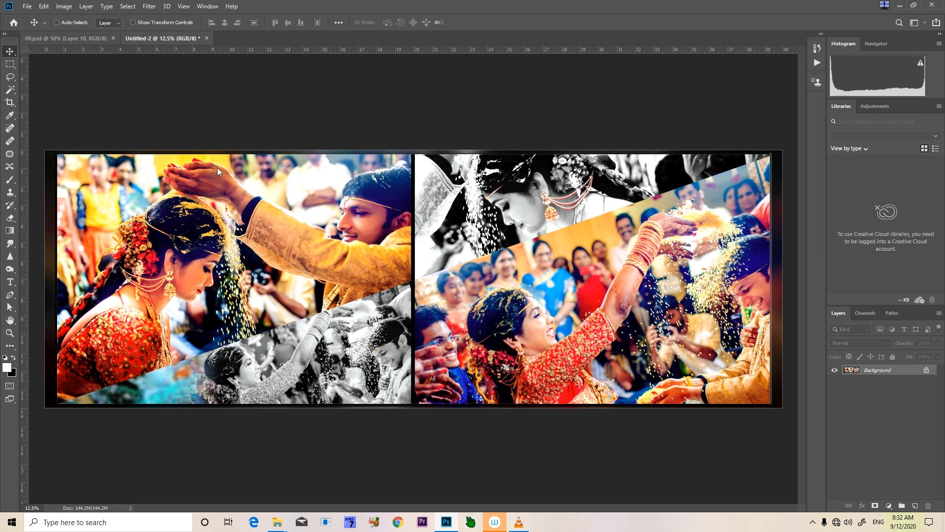
Compare the finished spread with the whole reference design in 09.psd and return to Untitled-2
key(ctrl+Tab)
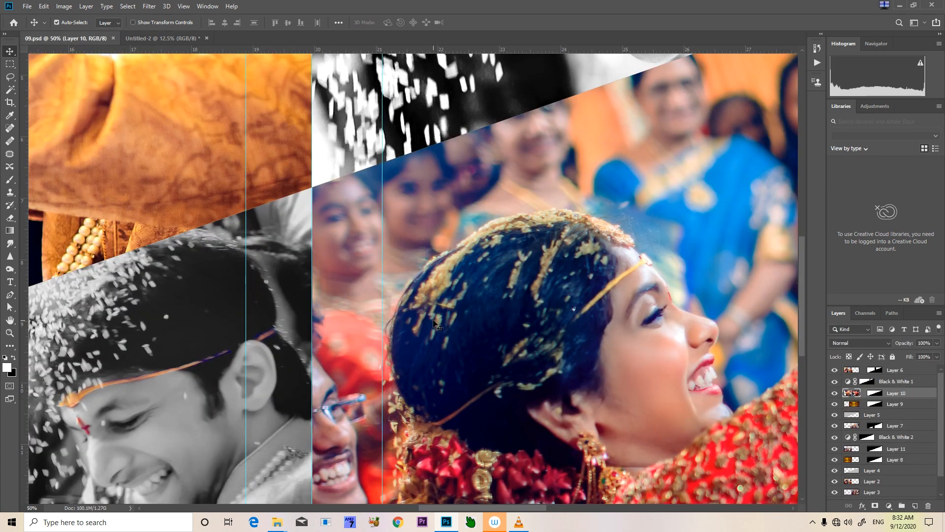
key(ctrl+minus)
key(ctrl+minus)
key(ctrl+minus)
key(ctrl+minus)
key(ctrl+minus)
key(ctrl+minus)
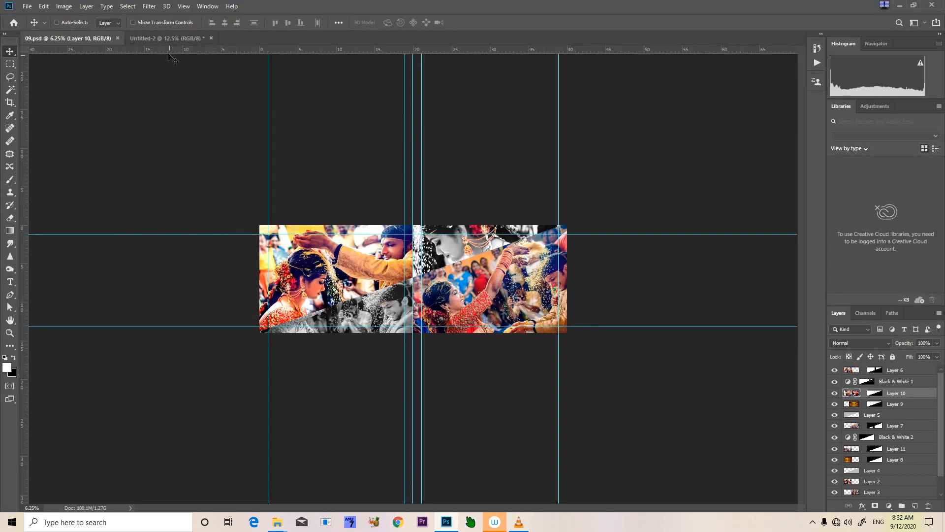
click(168, 38)
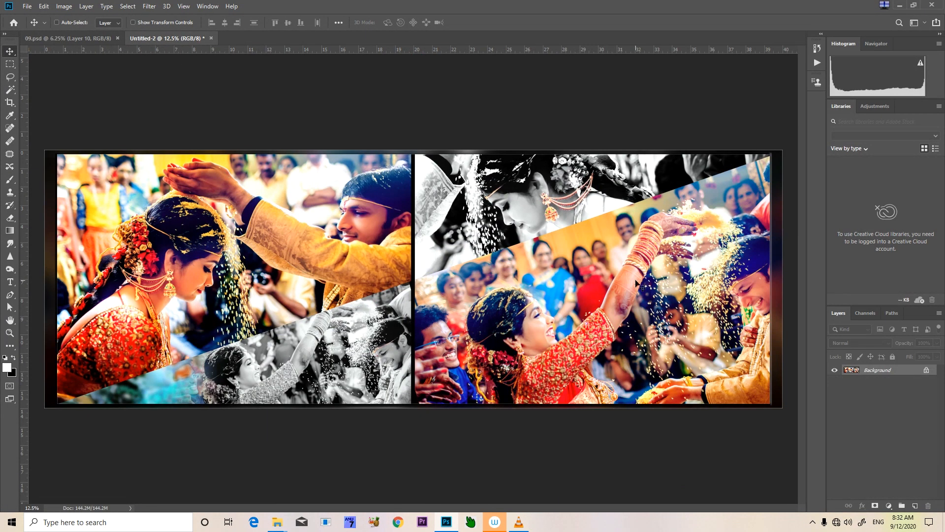